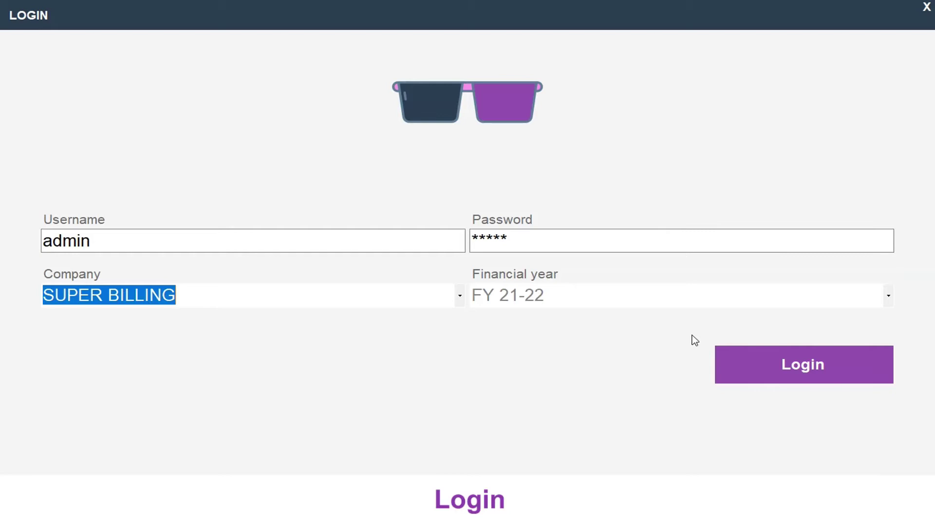
Step: Log in to the SUPER BILLING company's books for FY 21-22
click(811, 372)
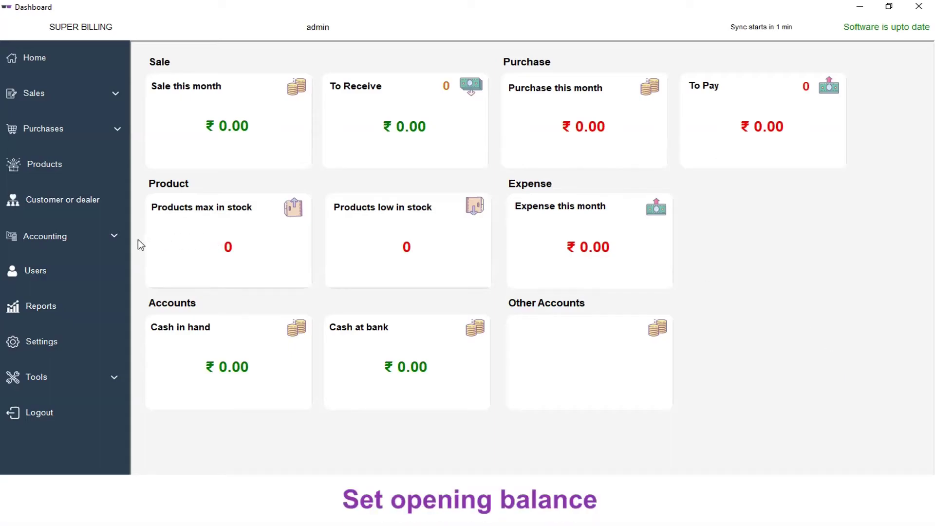
Step: Set opening balances to 2000 cash in hand and 10000 cash at bank
click(121, 237)
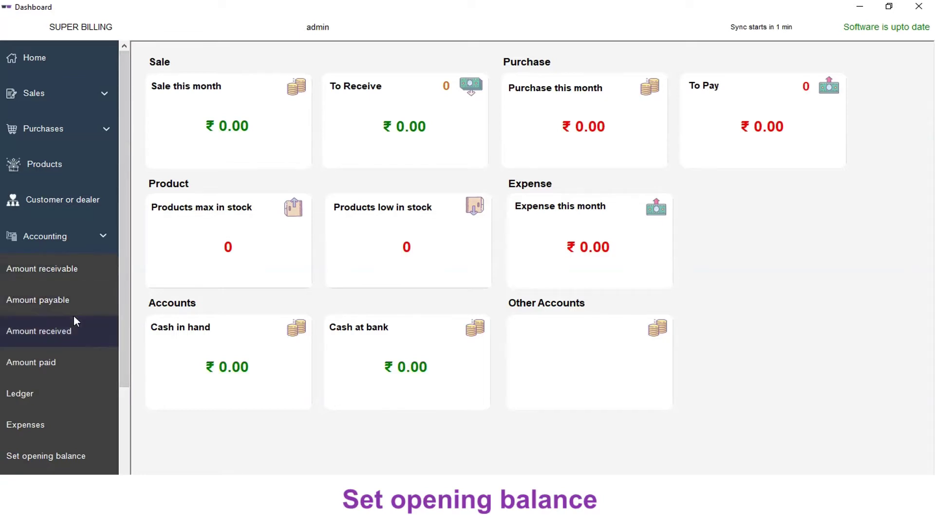
scroll(74, 314, down, 3)
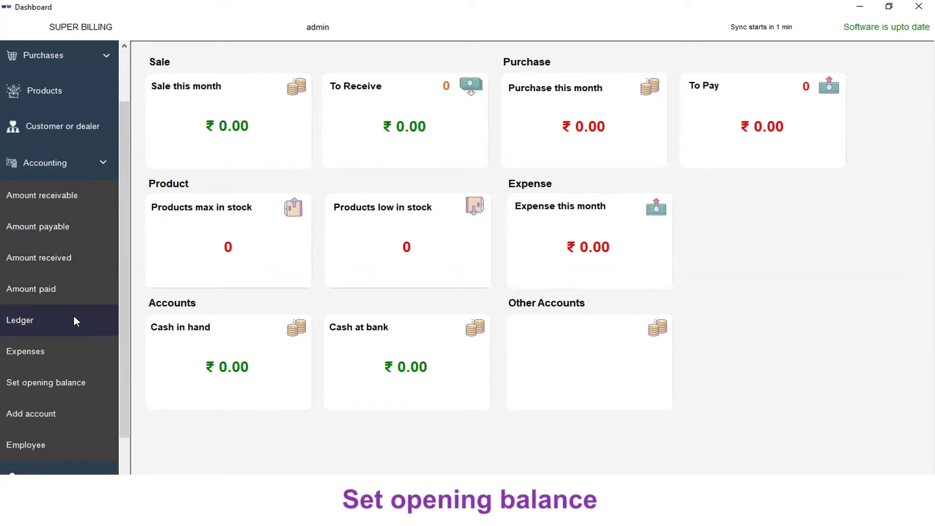
click(57, 384)
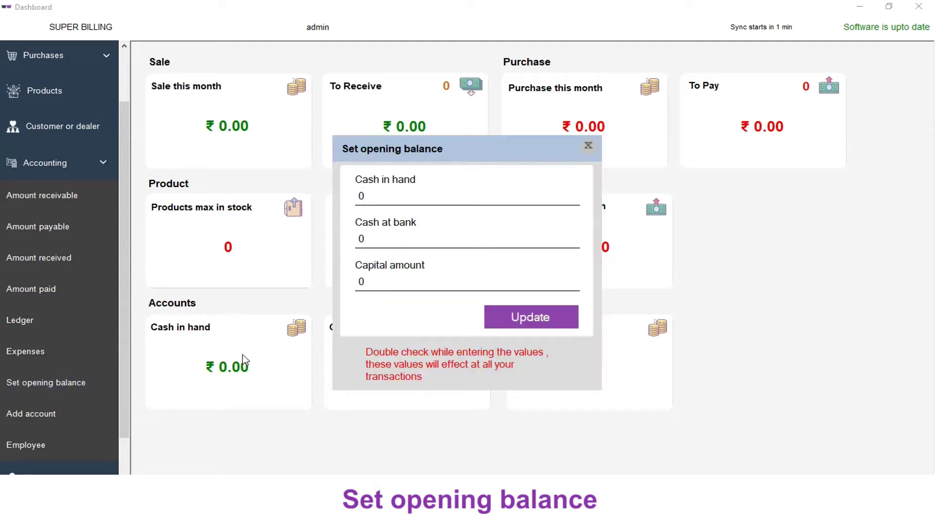
click(392, 195)
text(2000)
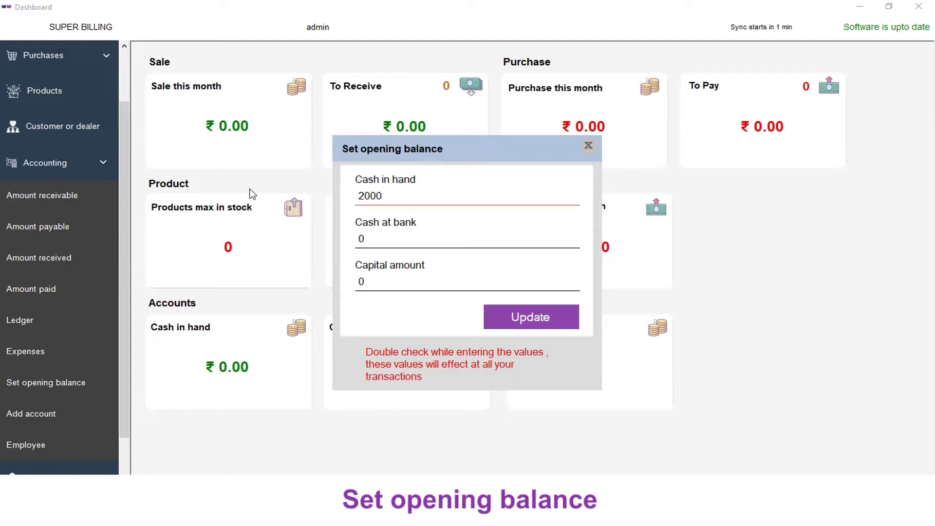
click(390, 240)
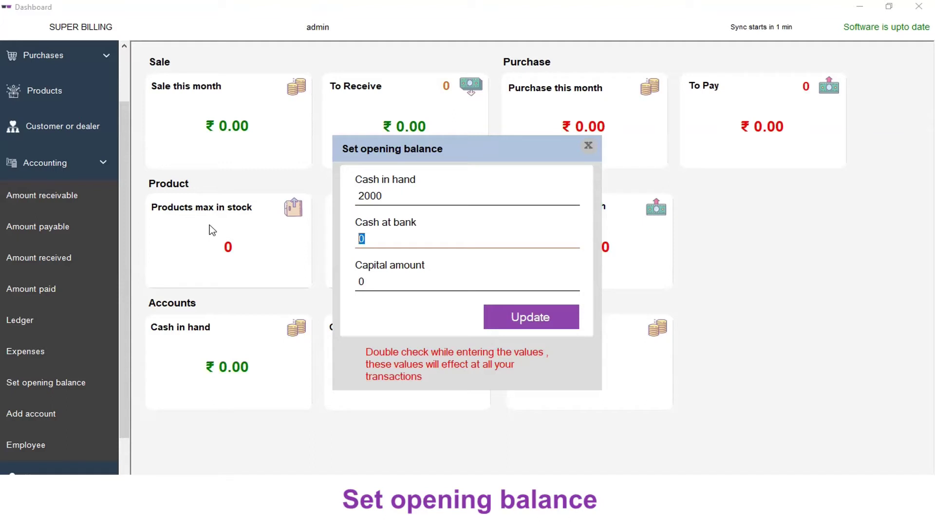
text(10000)
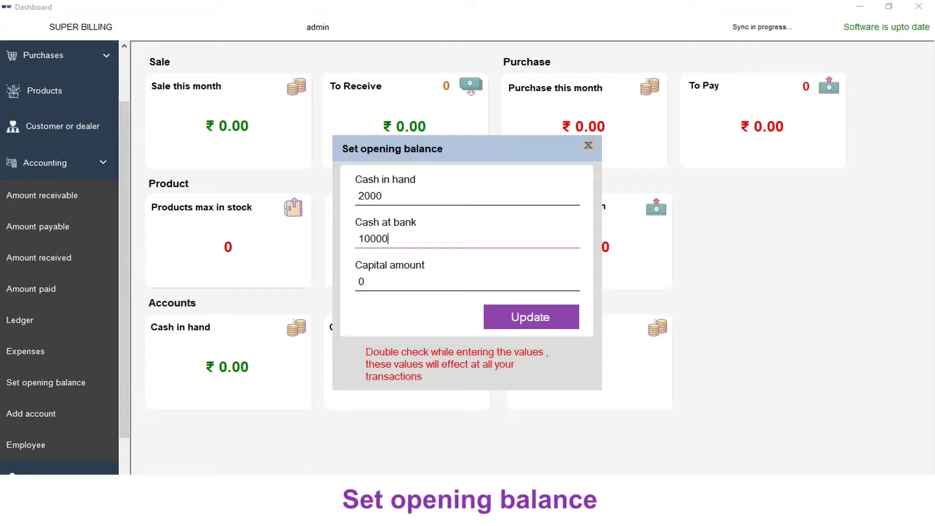
click(528, 324)
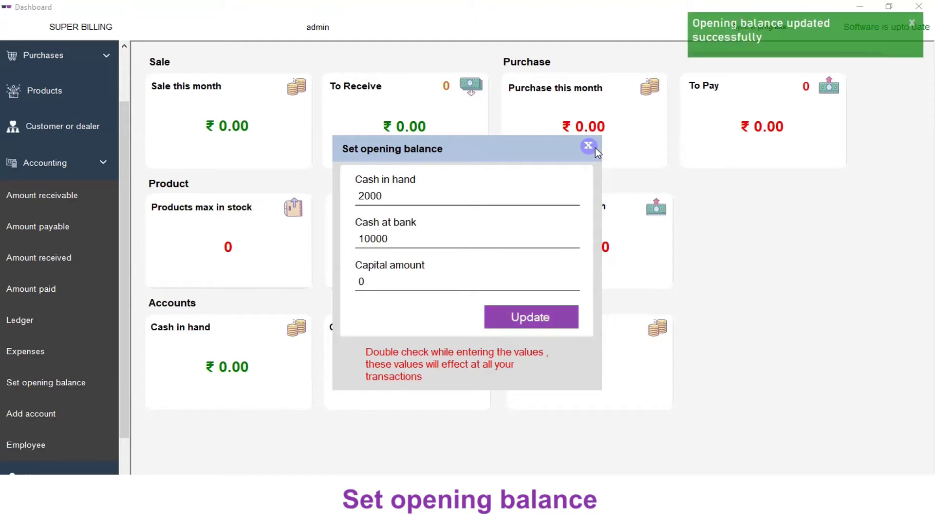
Step: Check the updated balances on the dashboard, then go to the customer and dealer list
click(589, 146)
scroll(55, 81, up, 2)
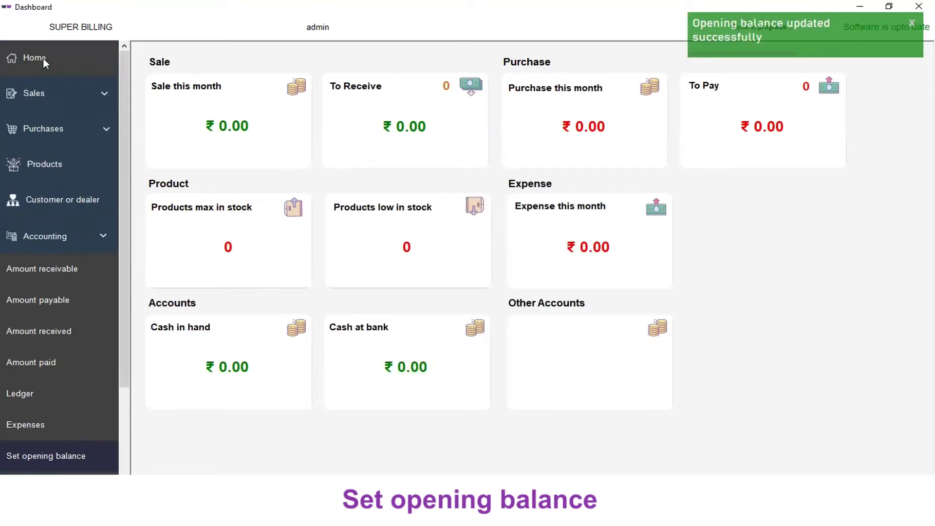
click(44, 61)
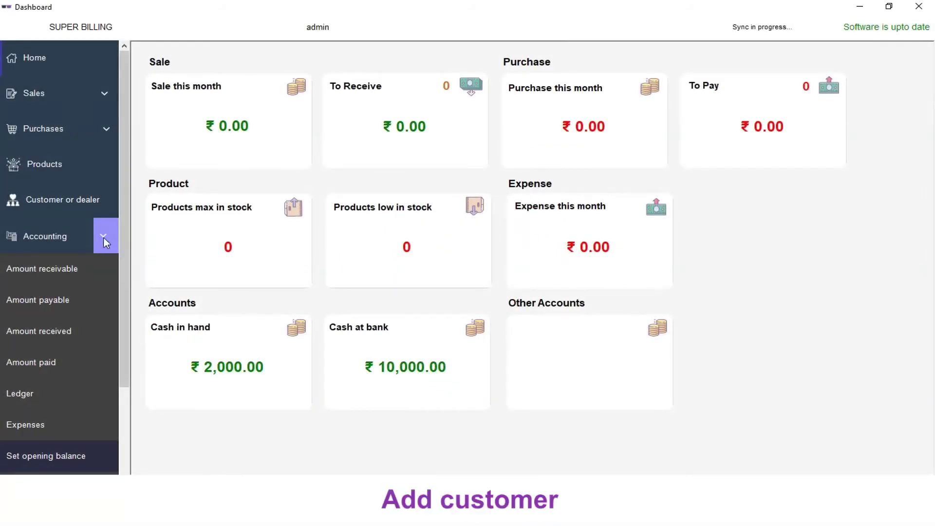
click(62, 205)
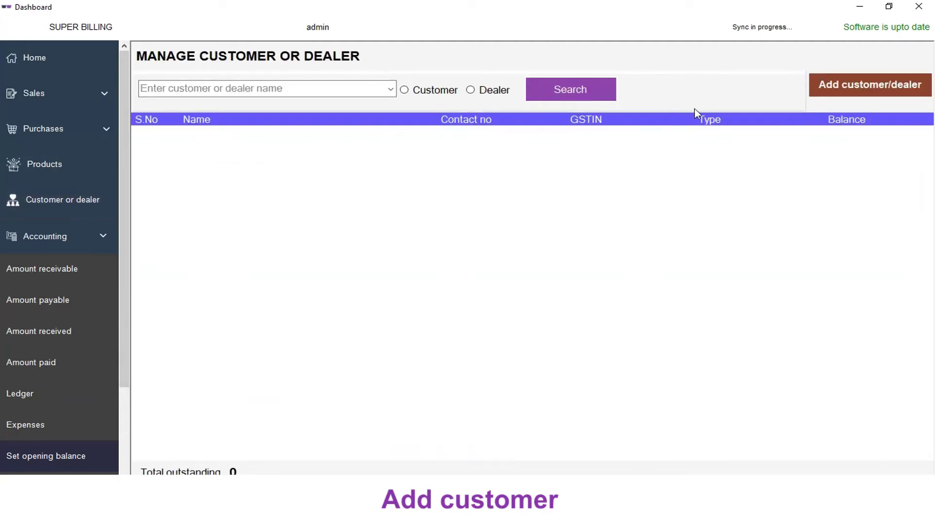
Step: Start a new contact named Customer1 in Tamil Nadu and enter the mobile number
click(833, 89)
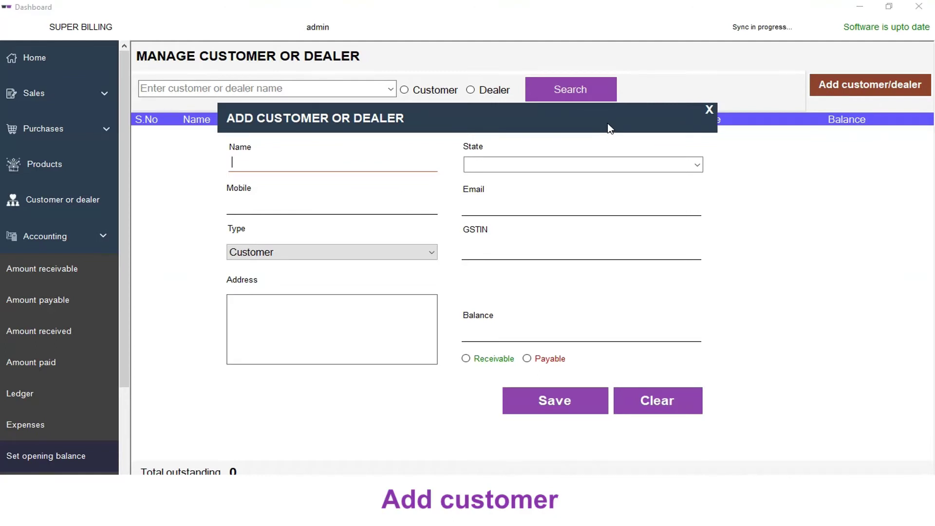
text(Customer1)
click(582, 164)
text(Tamil Nadu)
key(Return)
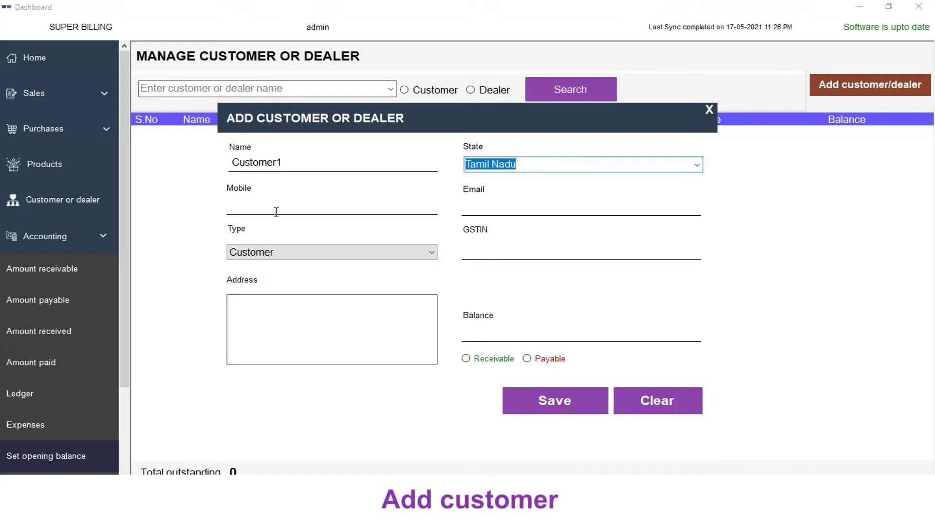
click(274, 207)
text(9876543210)
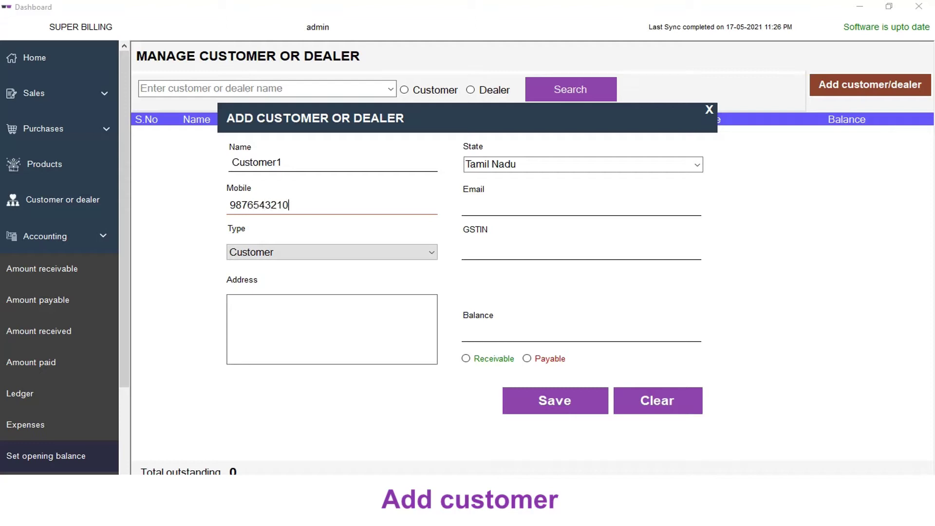
Step: Enter the contact's e-mail address and keep the contact type as Customer
click(470, 211)
text(email)
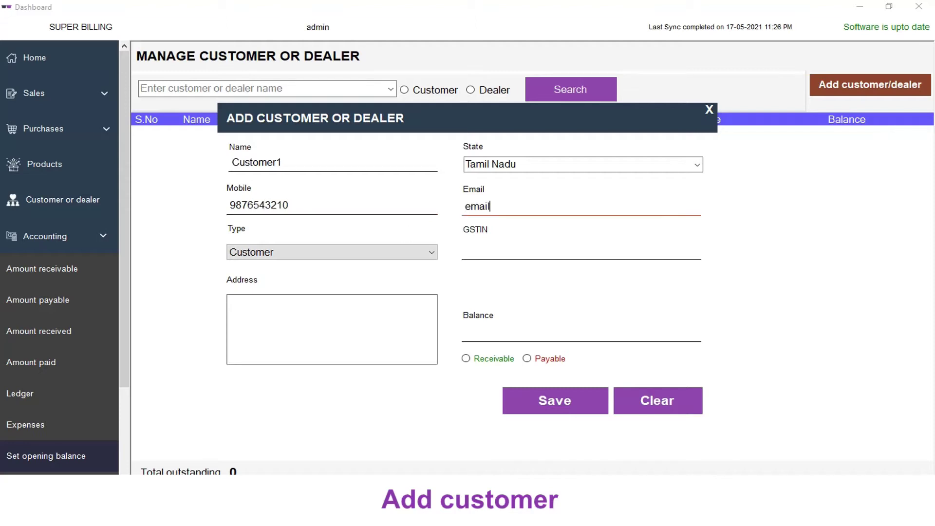
text(@demo.com)
key(BackSpace)
text(m)
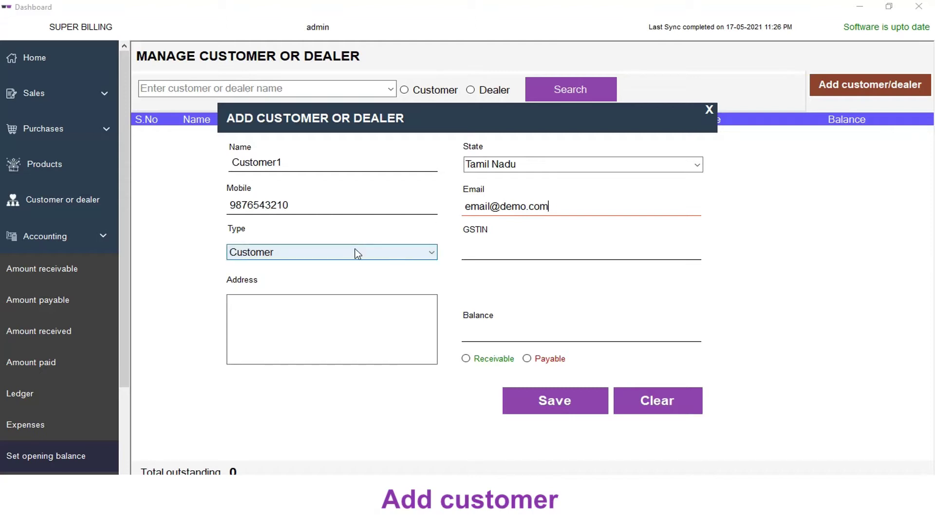
click(358, 253)
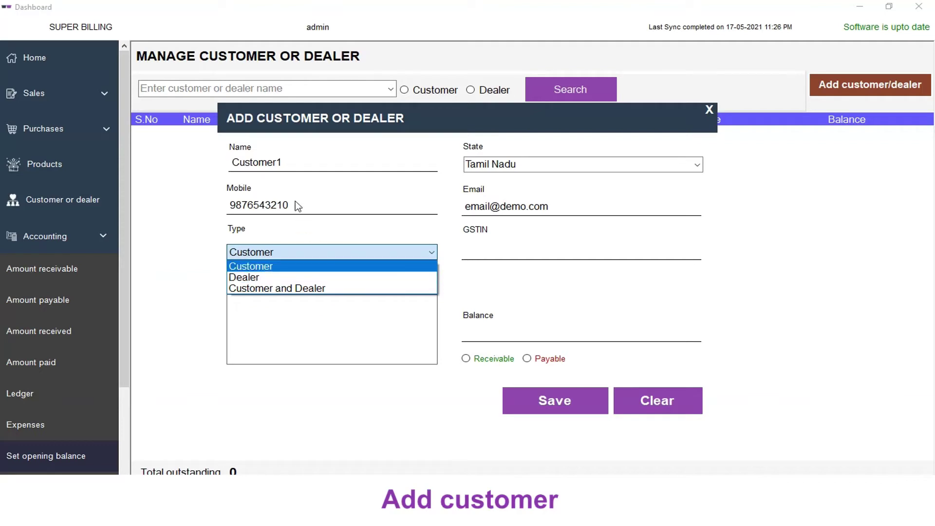
click(280, 266)
Step: Give Customer1 an opening balance of 200 marked as Receivable
click(469, 251)
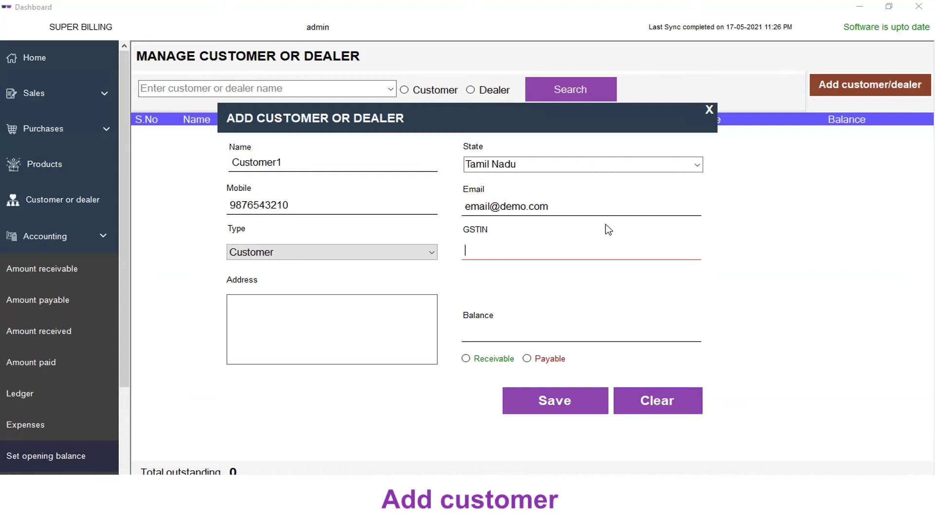
click(359, 329)
click(518, 332)
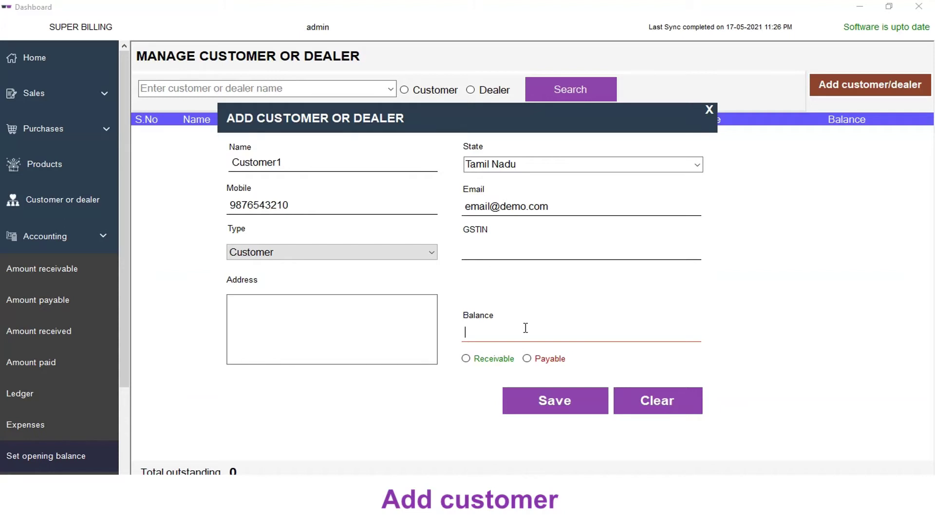
text(200)
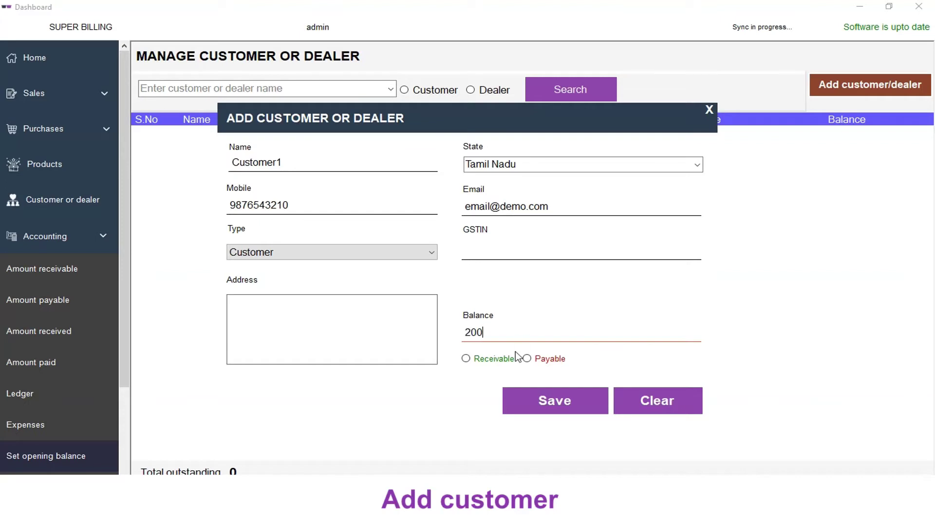
click(468, 359)
click(490, 333)
click(528, 360)
click(505, 360)
double_click(512, 332)
key(BackSpace)
text(200)
Step: Save Customer1, close the form, and go to the product list
click(546, 401)
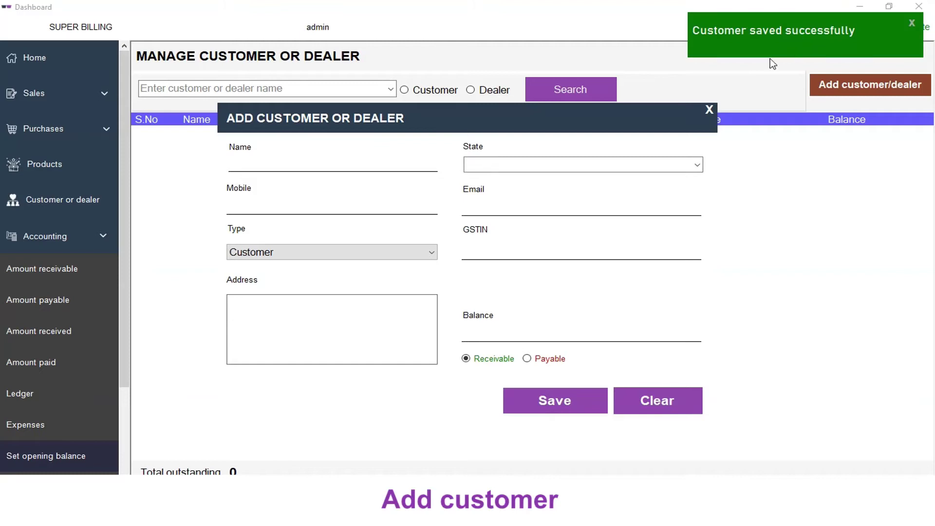
click(708, 111)
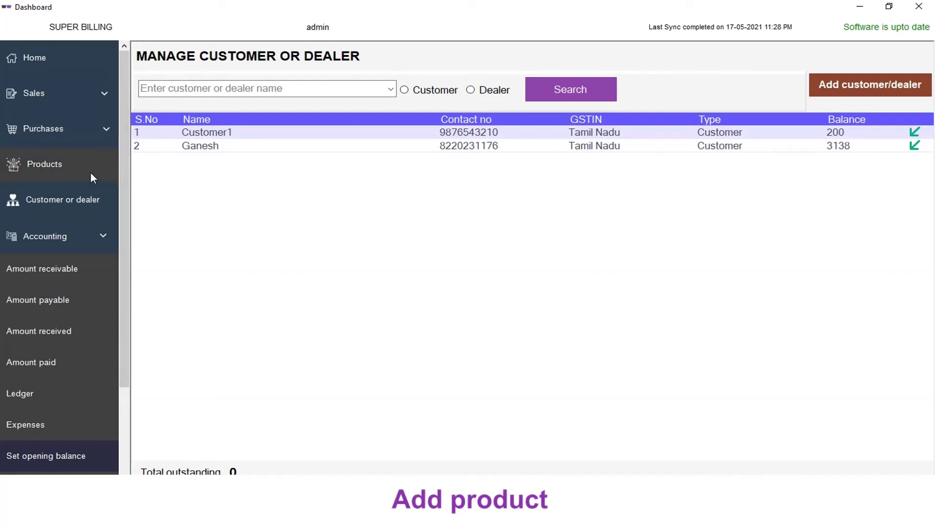
click(63, 166)
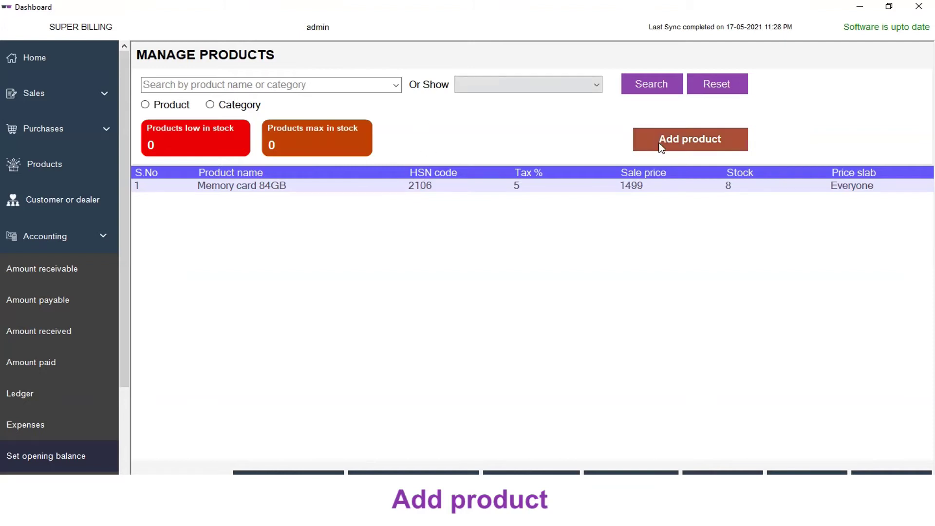
Step: Start a new product named Pen drive 64GB in the Drives category
click(693, 146)
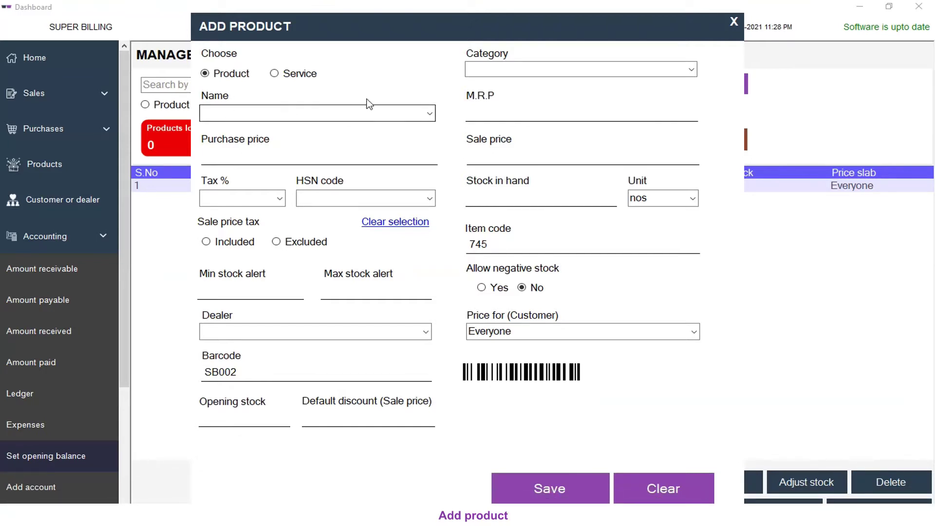
click(603, 69)
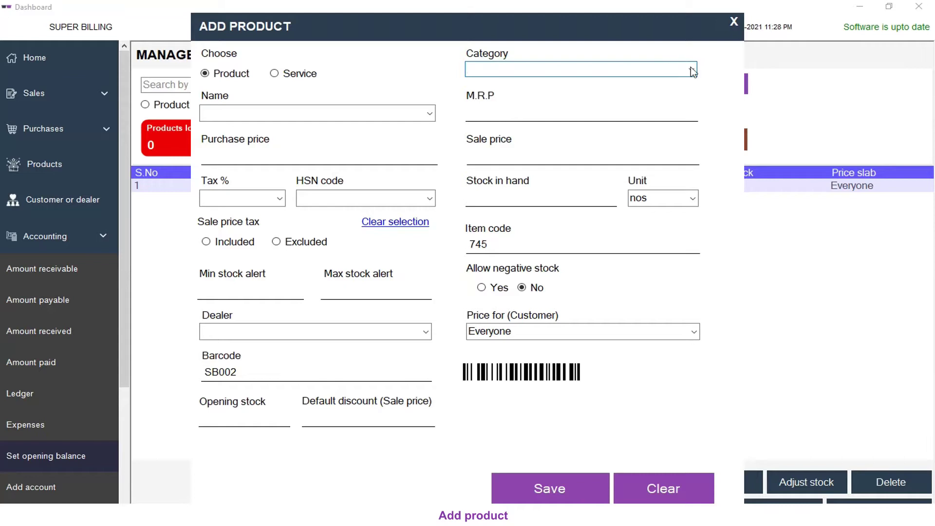
click(693, 69)
click(623, 70)
text(Drives)
click(308, 119)
text(P)
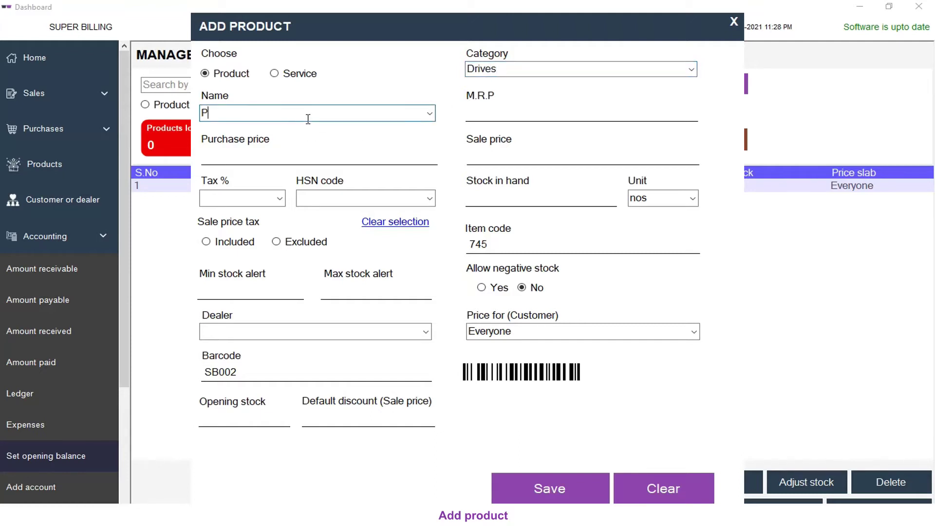
text(en drive 64GB)
Step: Enter MRP 3000, purchase price 2000, sale price 2500, tax 18% and HSN 1234
click(484, 116)
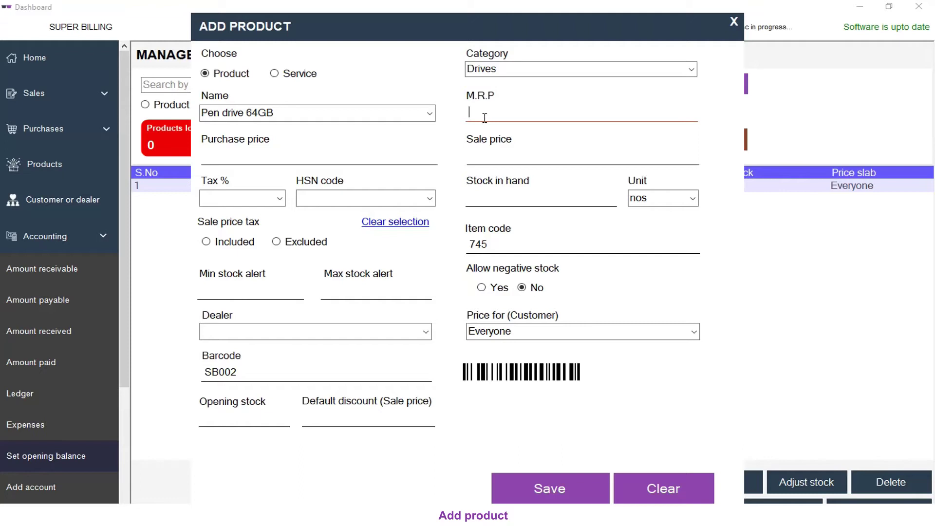
text(3000)
click(292, 164)
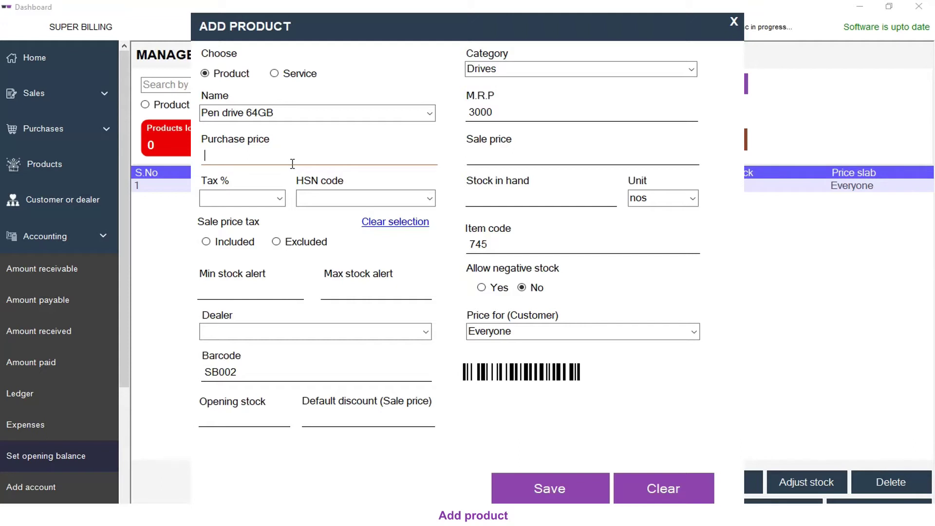
text(2000)
click(492, 155)
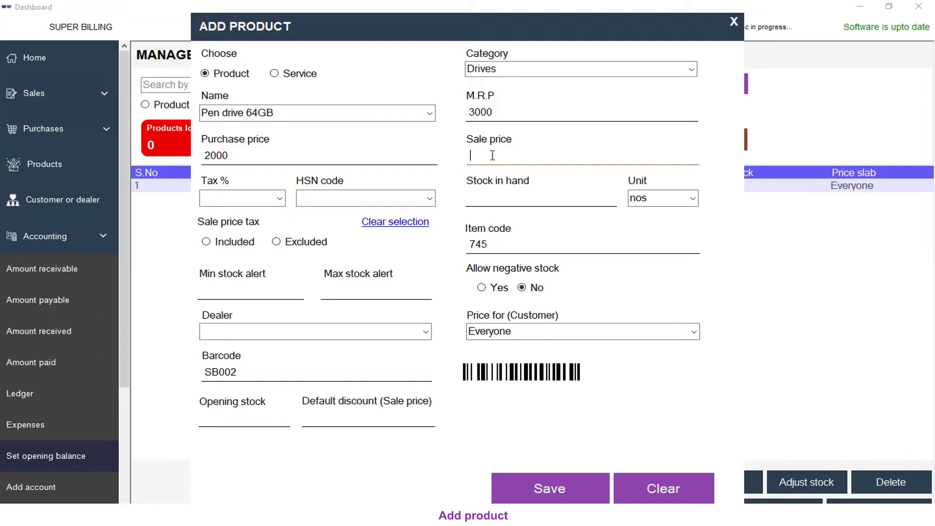
text(2500)
click(244, 201)
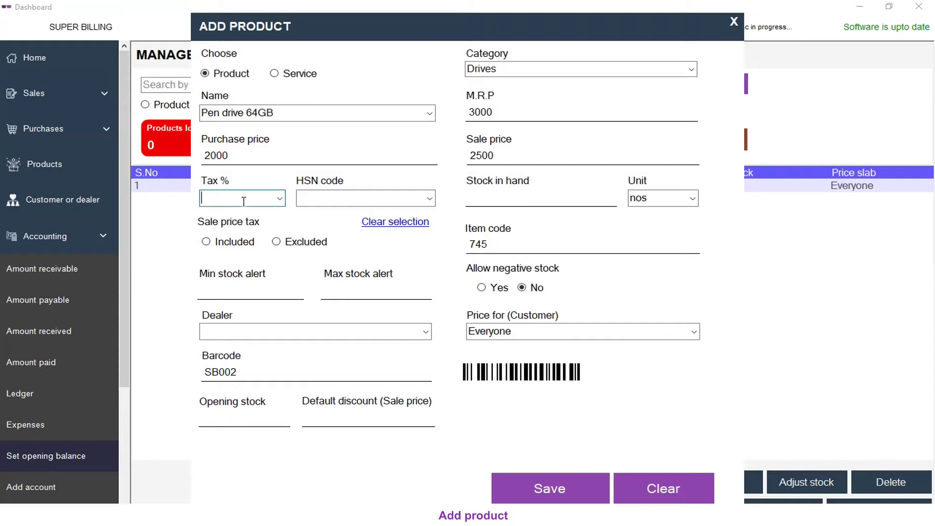
text(18)
click(298, 203)
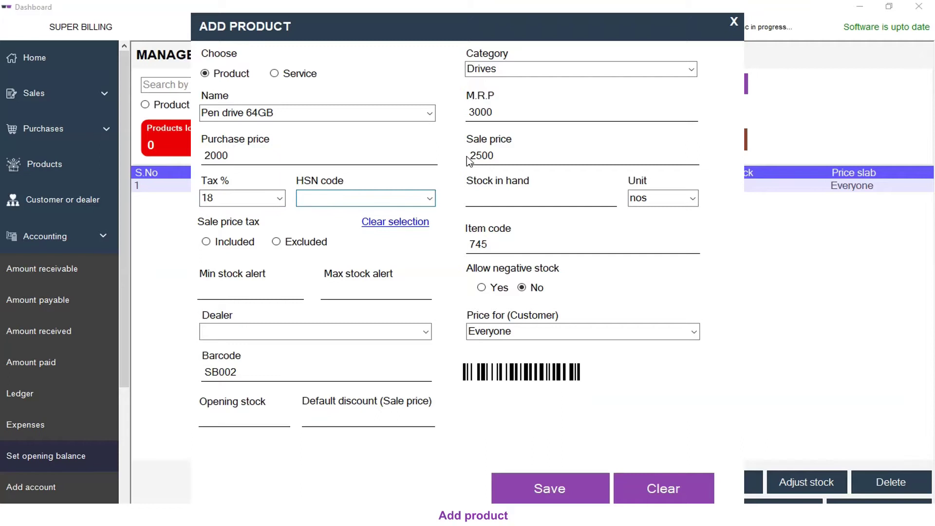
text(1234)
click(494, 197)
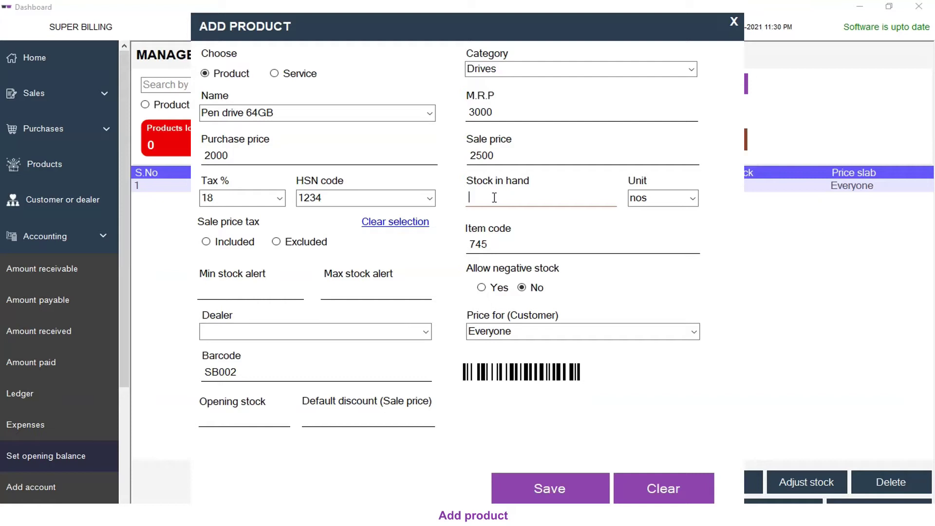
Step: Enter 10 as stock in hand and keep nos as the unit instead of pcs
text(10)
click(693, 199)
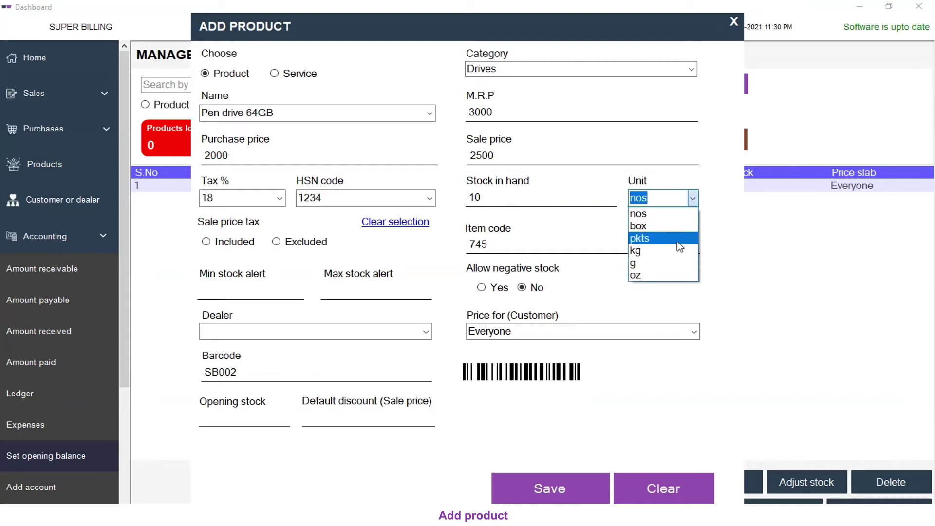
click(666, 197)
key(BackSpace)
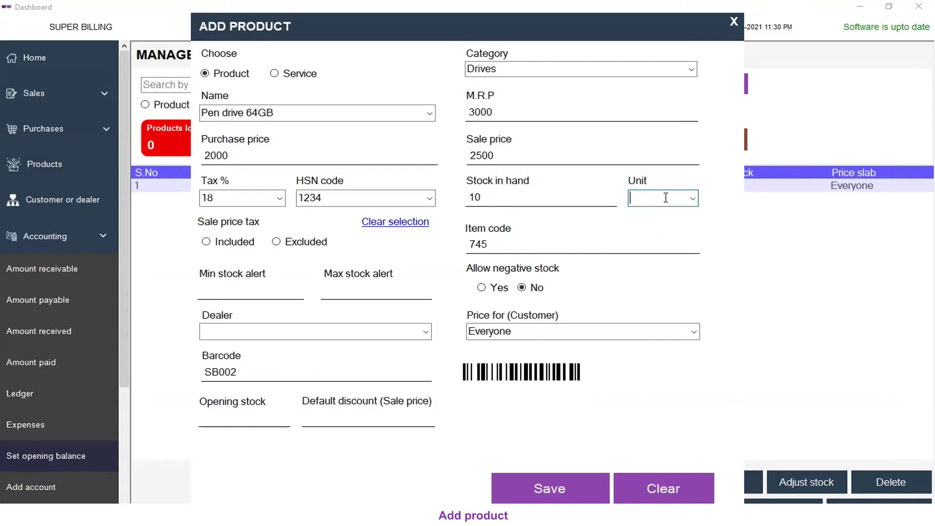
text(pcs)
click(693, 201)
click(674, 214)
Step: Try a tax-inclusive sale price, then set sale price tax back to Excluded at 2500
click(516, 155)
drag(547, 154, 443, 156)
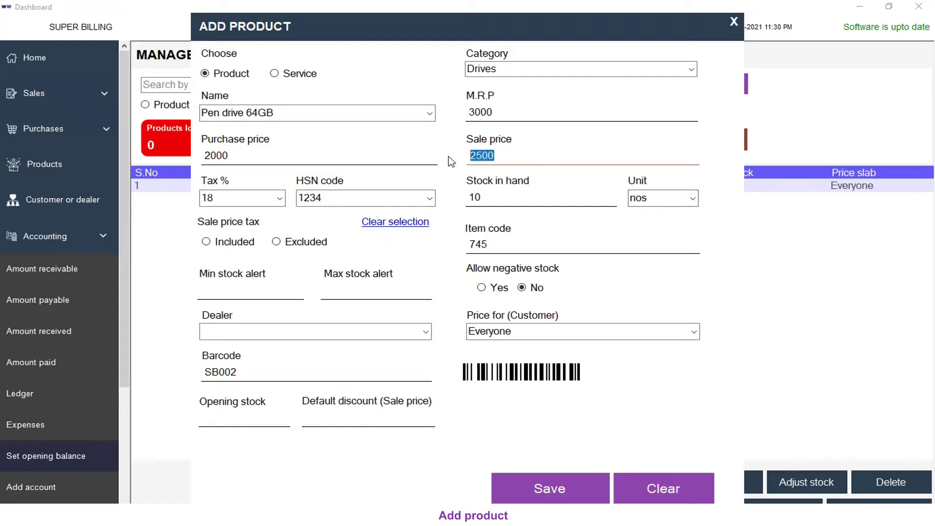
click(207, 241)
double_click(227, 197)
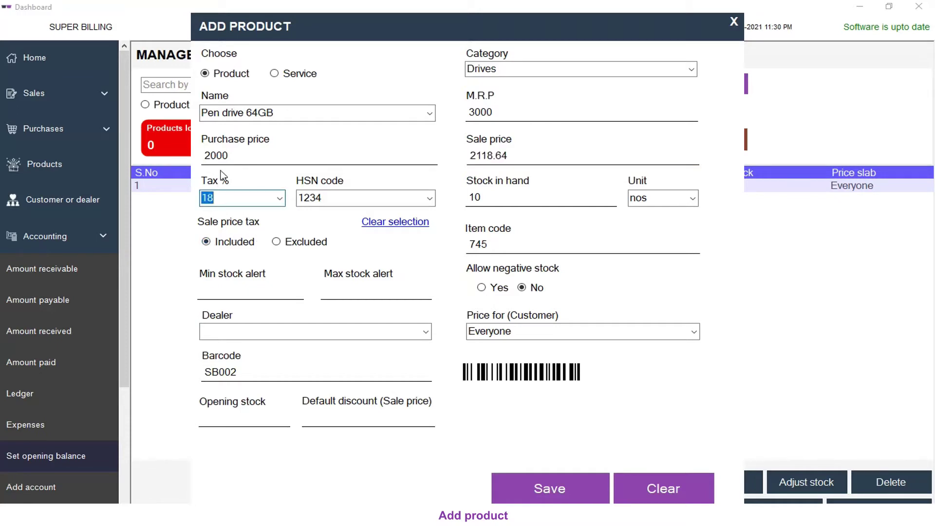
click(536, 155)
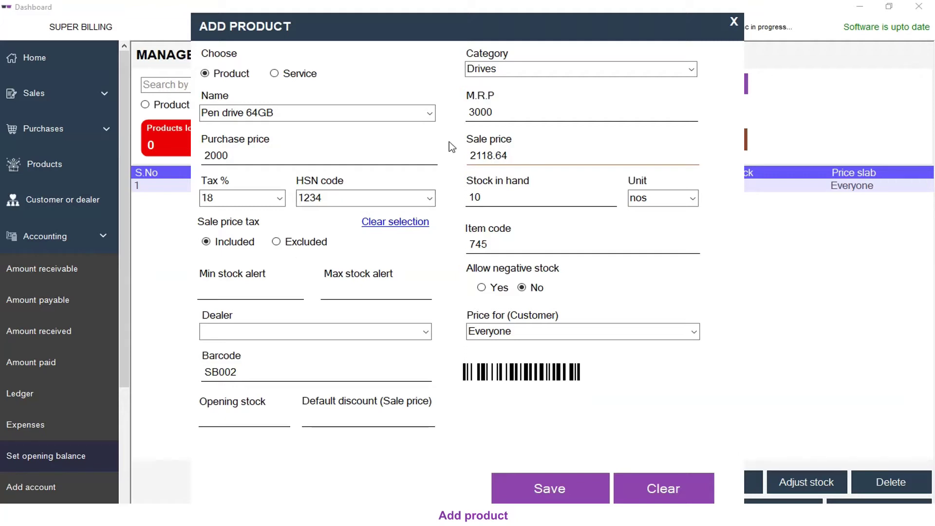
click(277, 242)
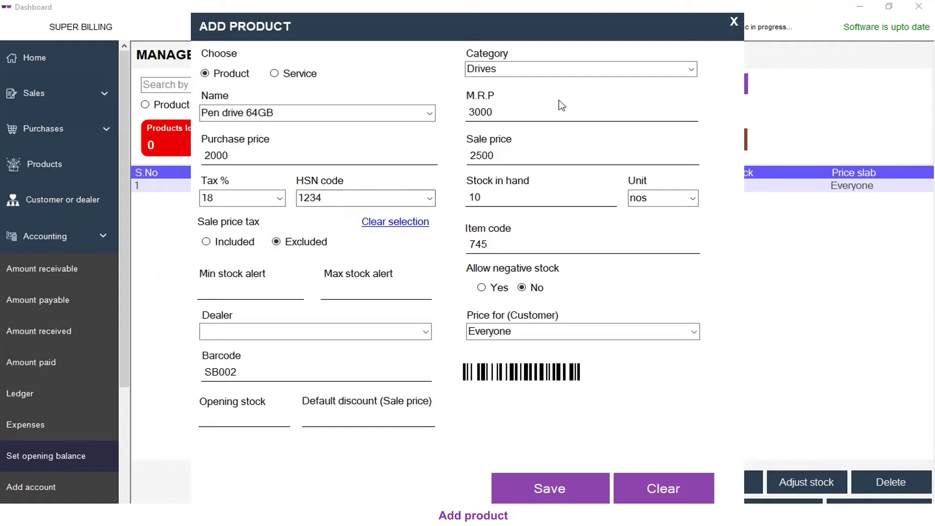
click(536, 151)
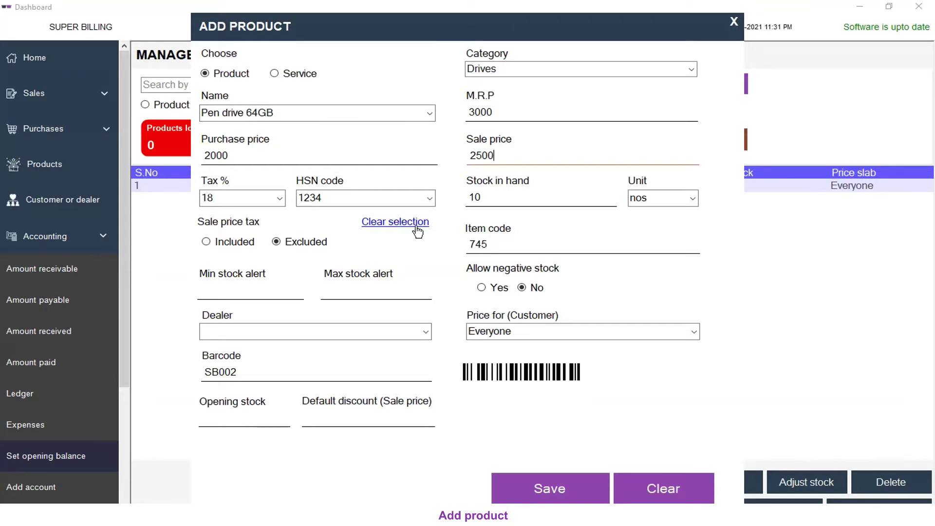
Step: Change the item code from 745 to 1234 and set the minimum stock alert to 5
click(633, 234)
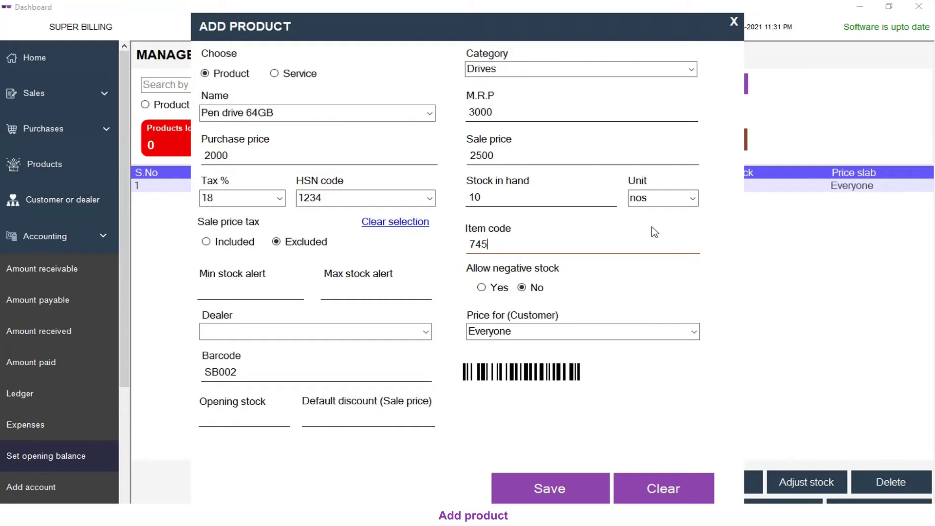
key(BackSpace)
key(BackSpace)
key(BackSpace)
text(1234)
click(210, 293)
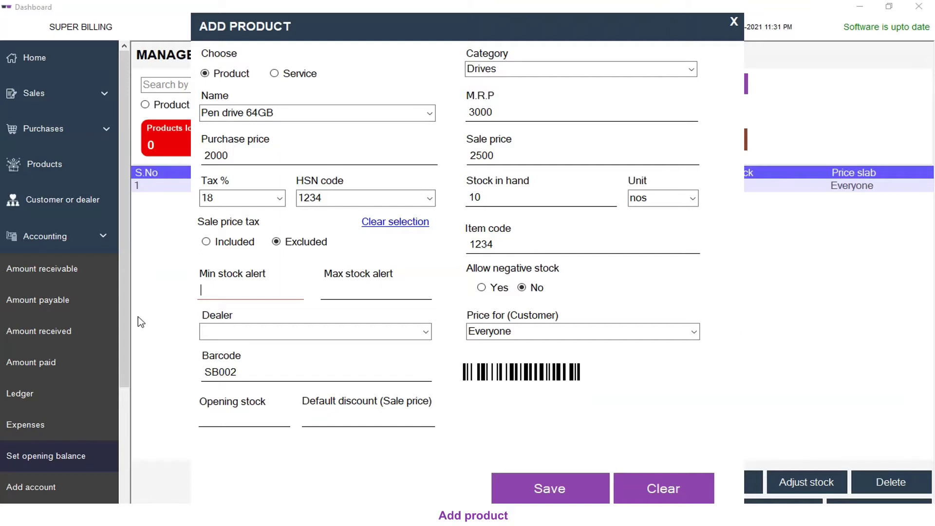
text(5)
Step: Set the maximum stock alert to 20, leaving negative stock disallowed
click(364, 296)
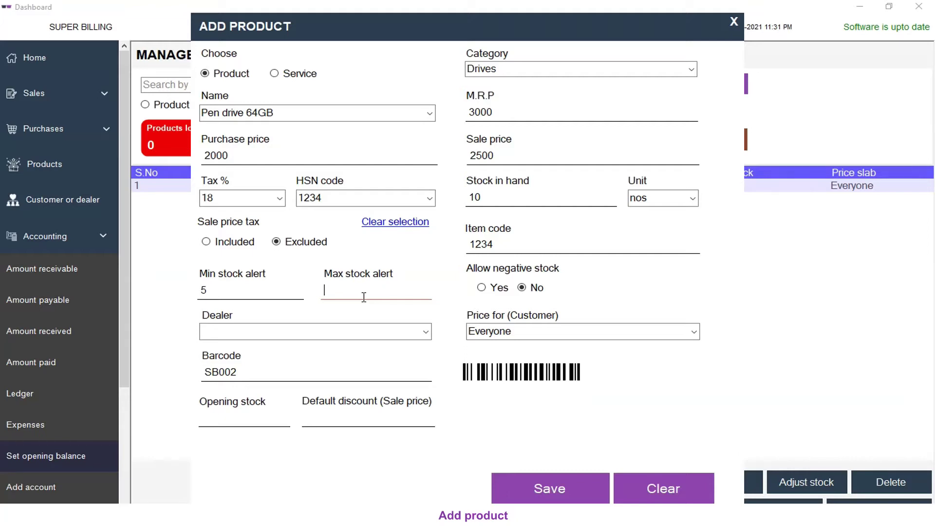
text(20)
click(481, 288)
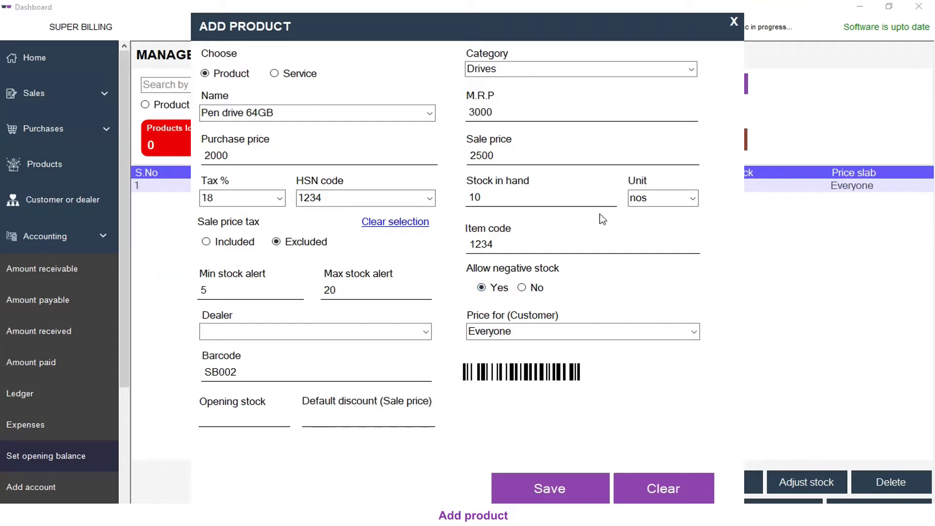
click(552, 204)
click(525, 291)
Step: Leave the pen drive with no dealer and keep its customer price tier at Everyone
click(425, 335)
click(425, 335)
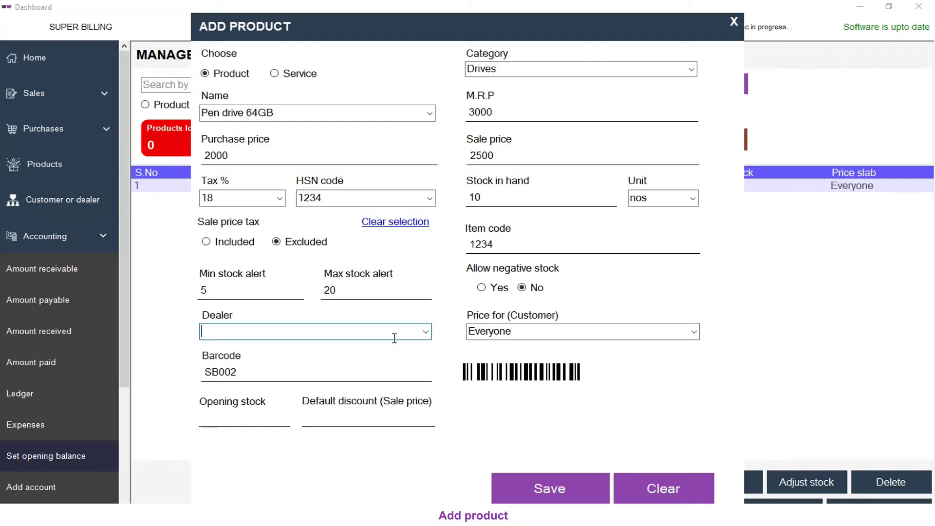
click(552, 331)
click(692, 331)
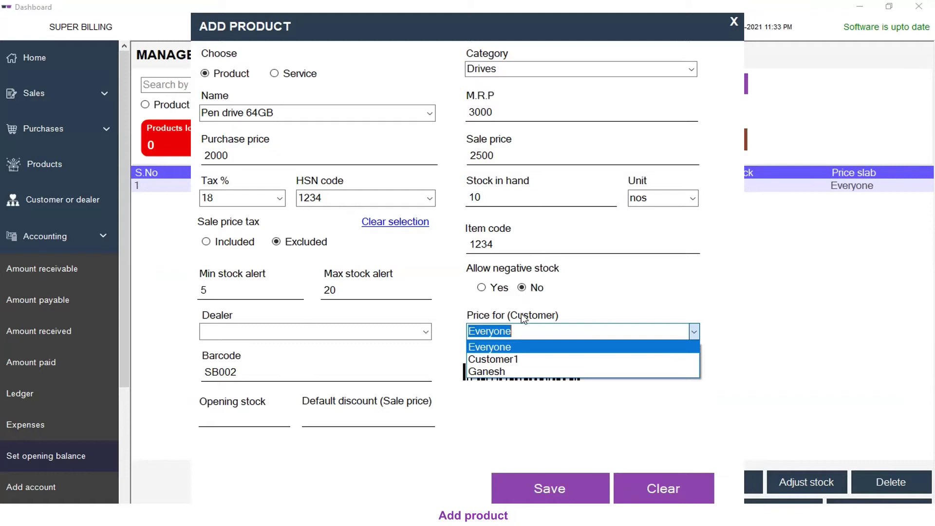
click(510, 348)
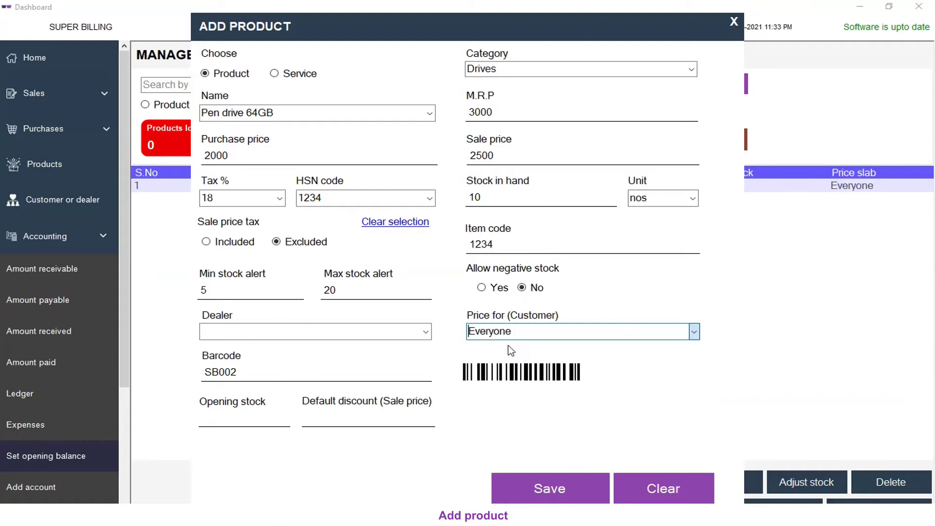
click(308, 374)
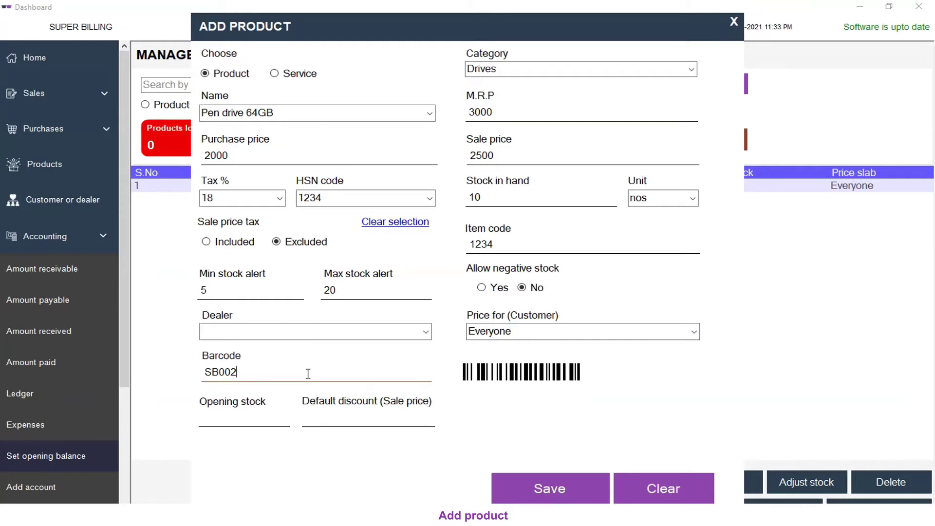
Step: Re-enter barcode SB002, set opening stock 10 and sale discount 100, then save the pen drive
key(BackSpace)
key(BackSpace)
key(BackSpace)
key(BackSpace)
key(BackSpace)
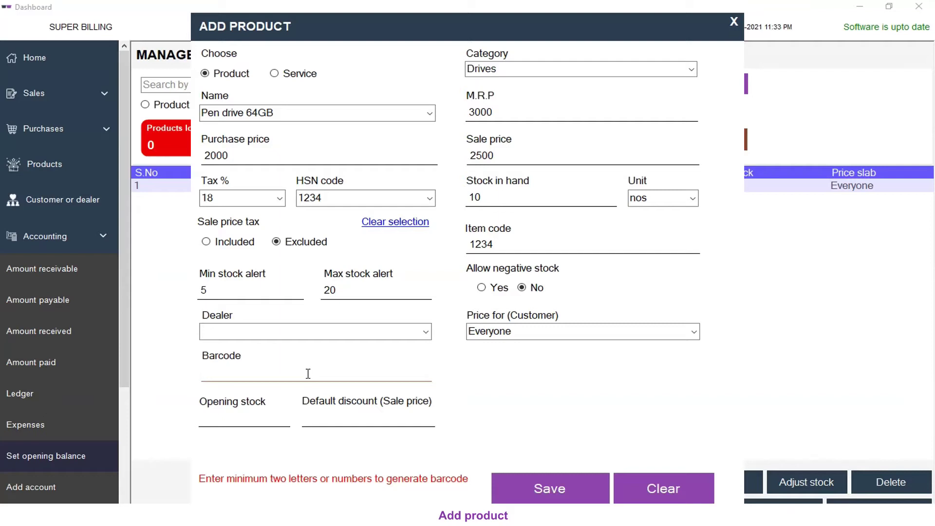
text(SB002)
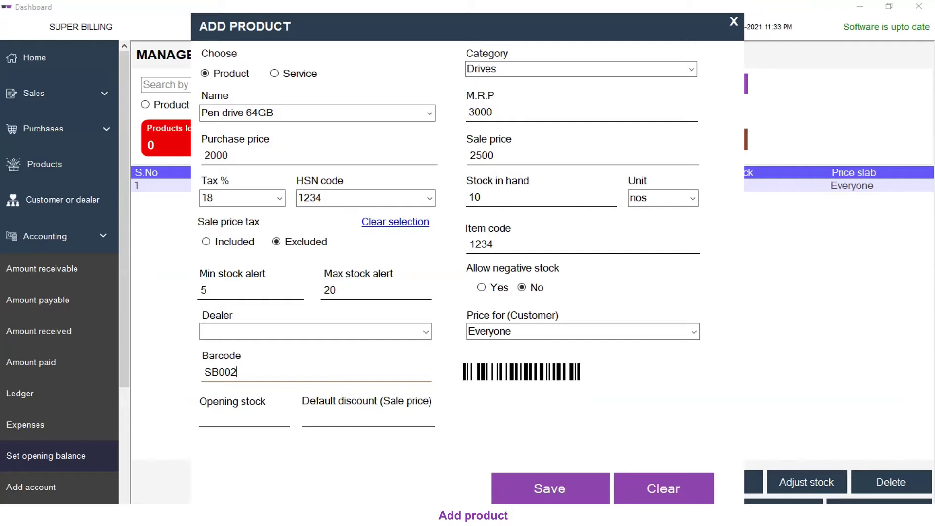
click(227, 422)
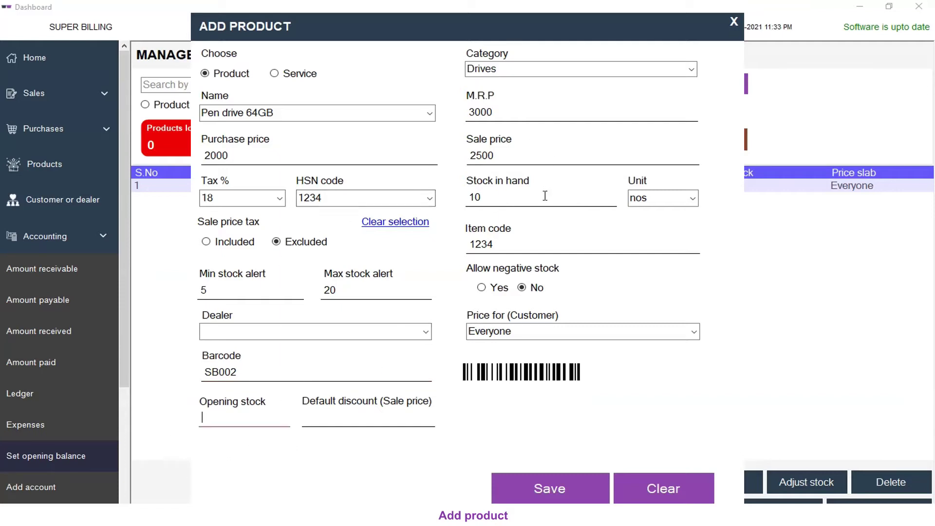
text(10)
click(337, 419)
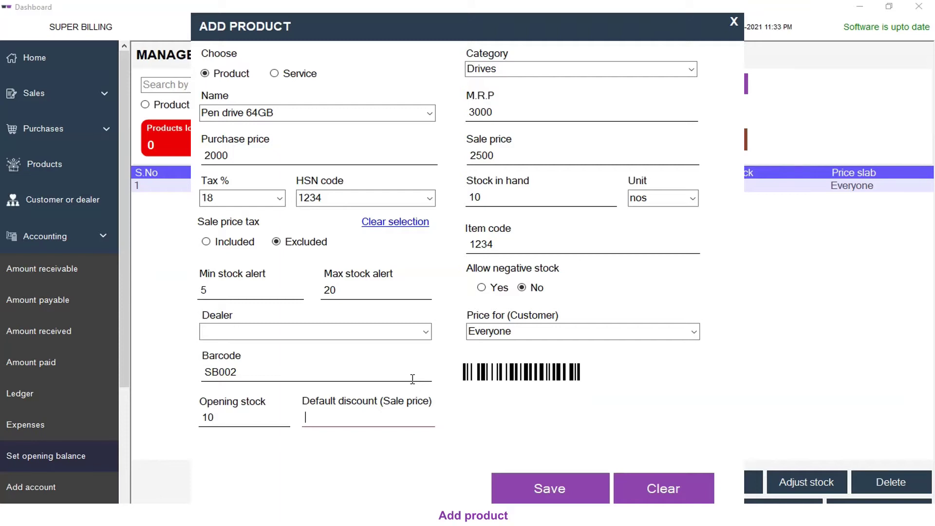
text(100)
drag(495, 156, 462, 157)
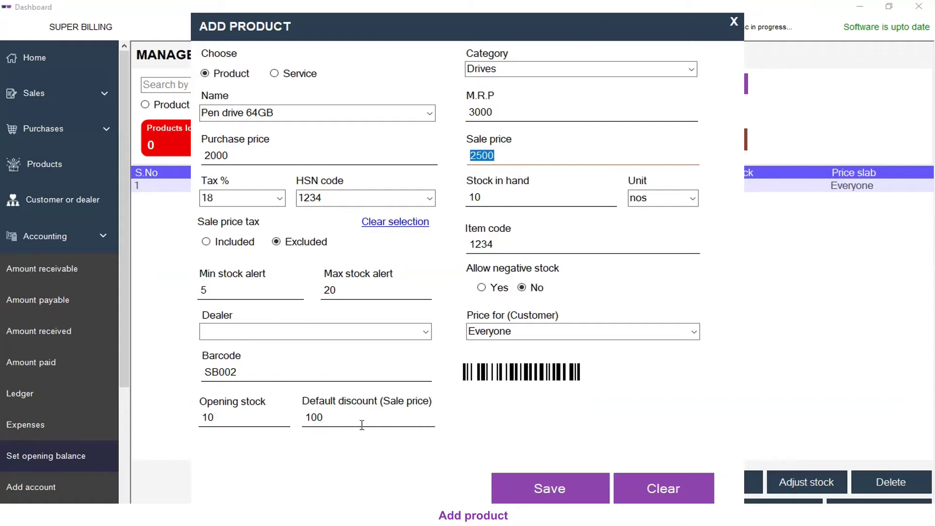
click(343, 418)
drag(343, 418, 305, 417)
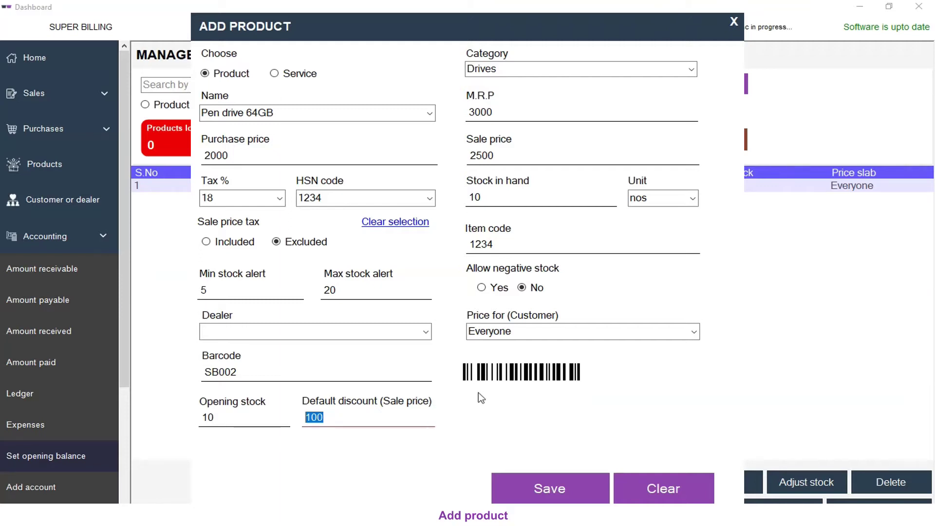
click(539, 489)
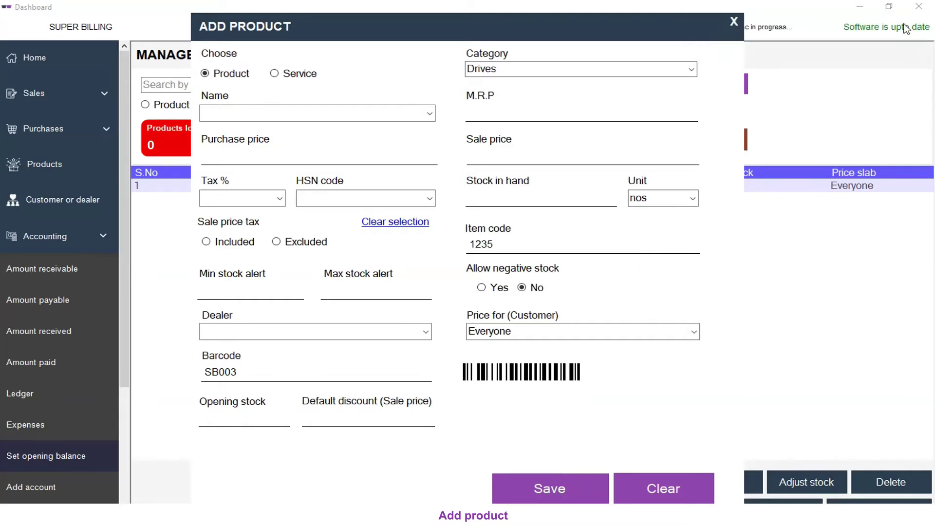
Step: Close the Add Product form and start a new sales invoice from the Sales menu
click(734, 22)
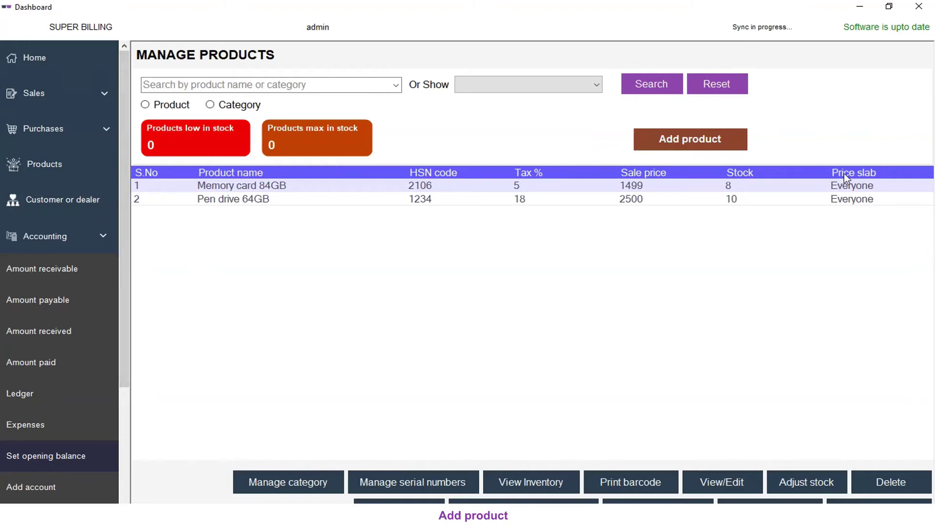
click(734, 200)
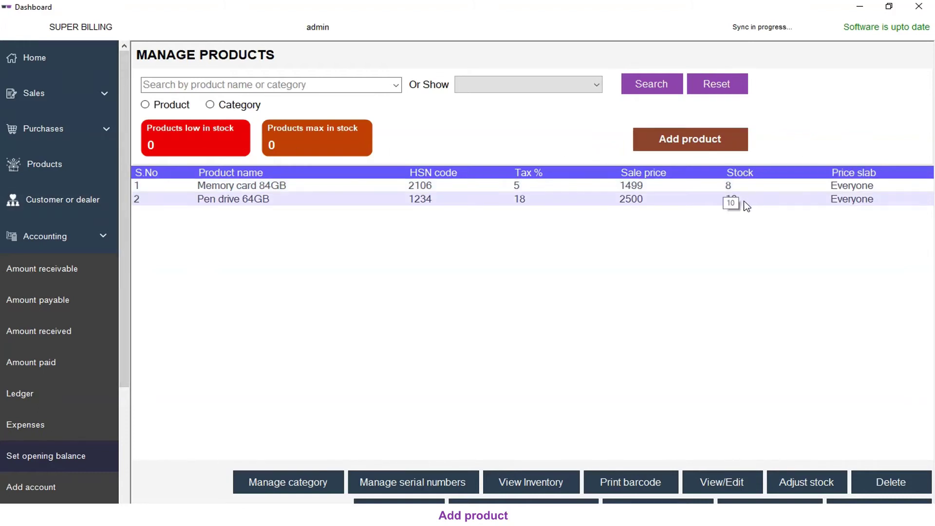
click(103, 101)
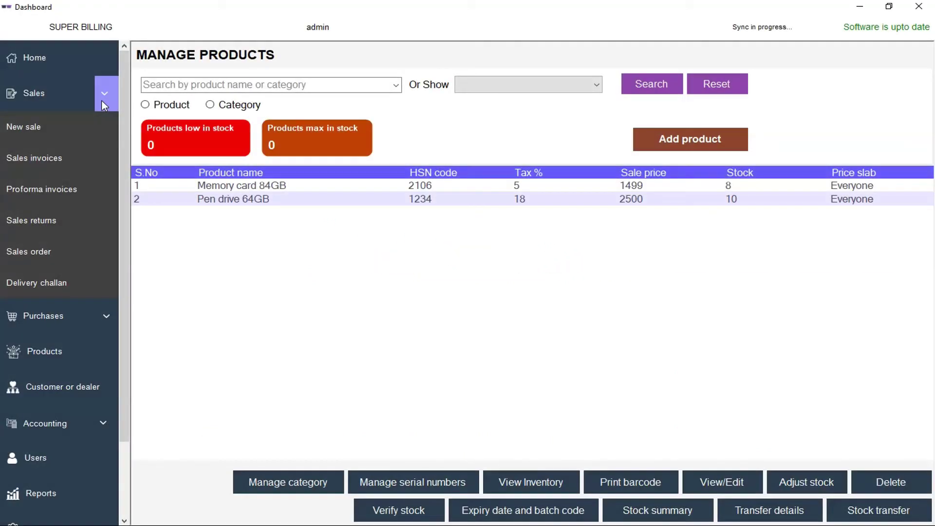
click(106, 105)
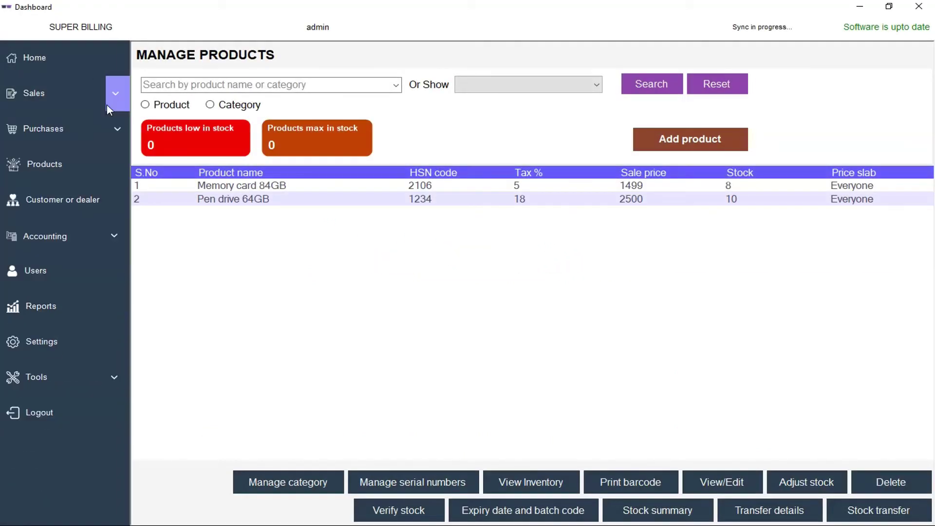
click(43, 94)
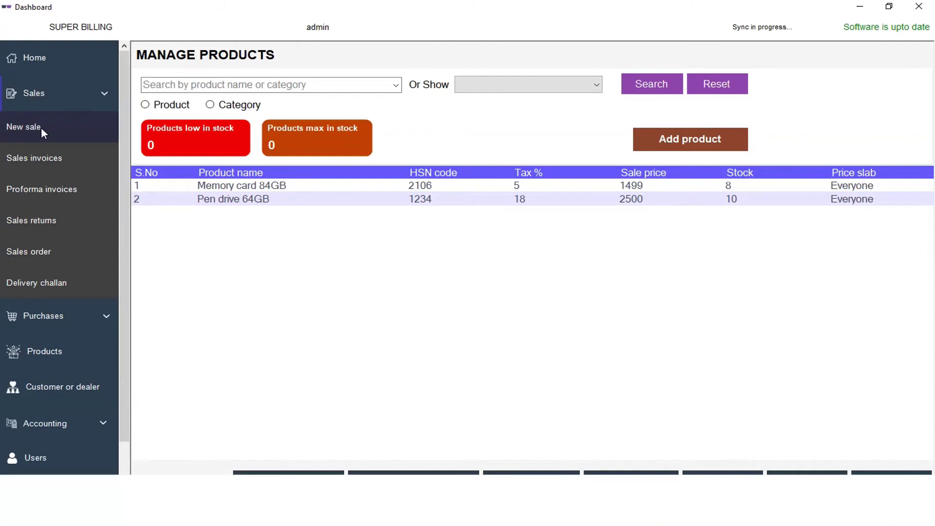
click(41, 127)
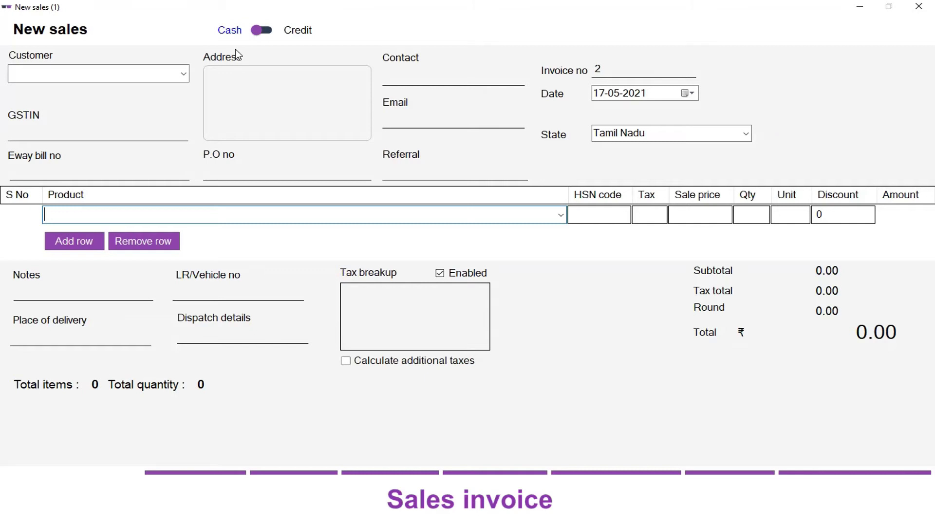
Step: Make the invoice a credit sale and select Customer1 as the customer
click(265, 31)
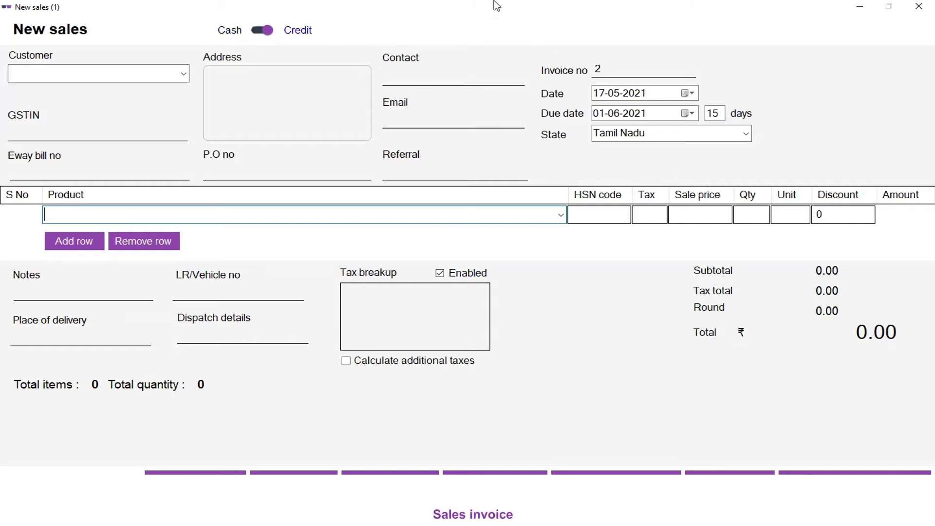
click(88, 73)
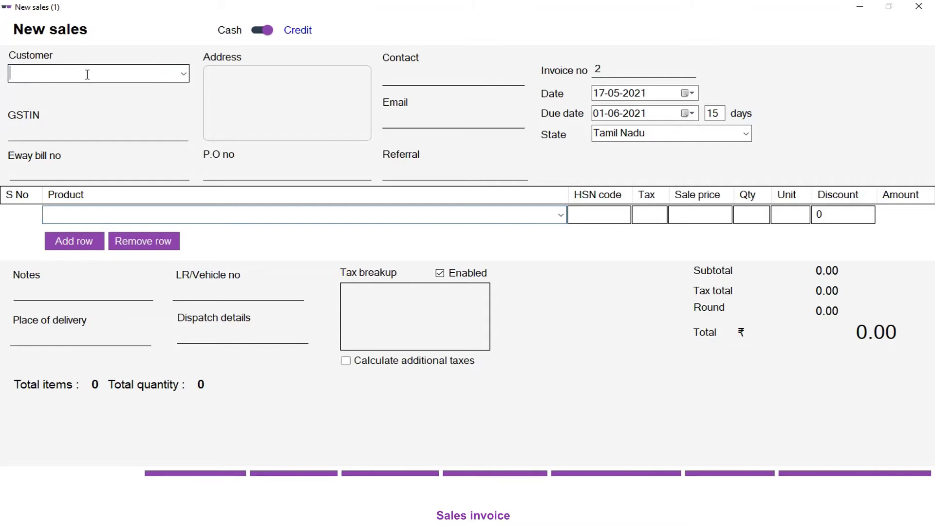
click(184, 77)
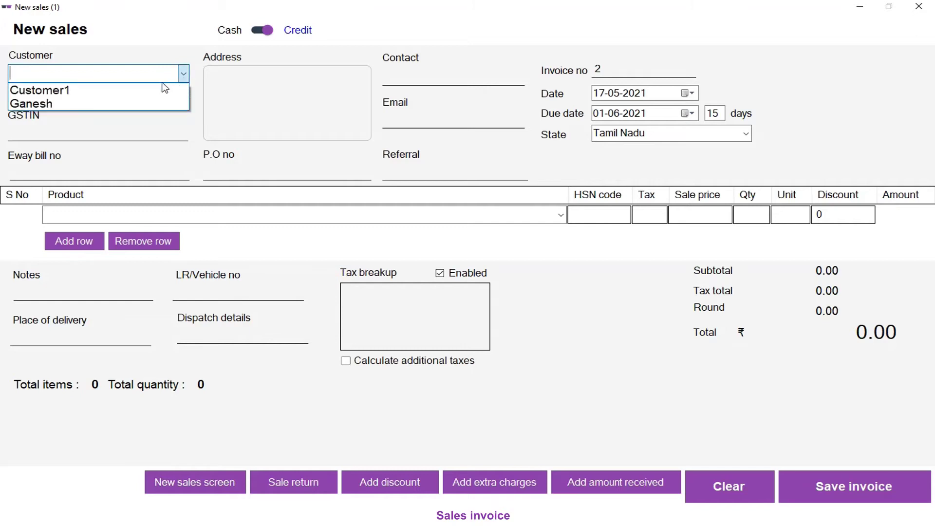
click(62, 92)
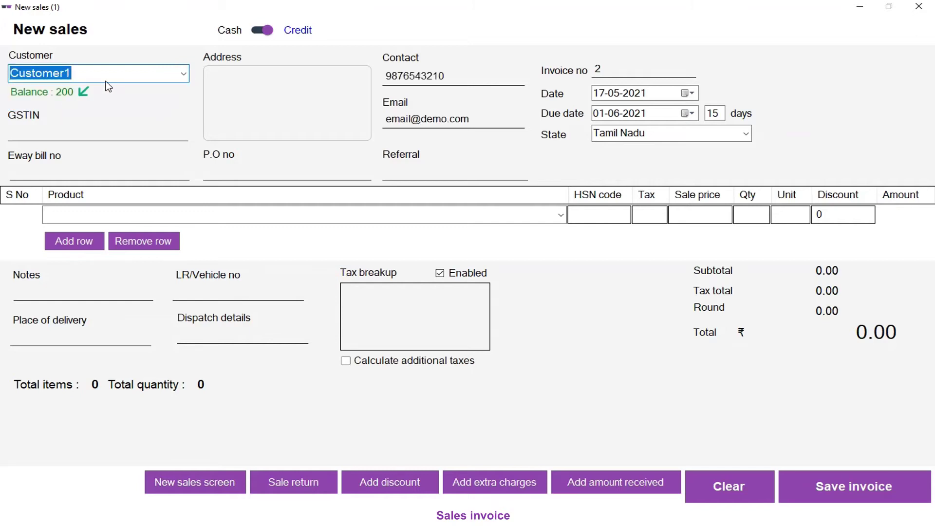
key(BackSpace)
text(c)
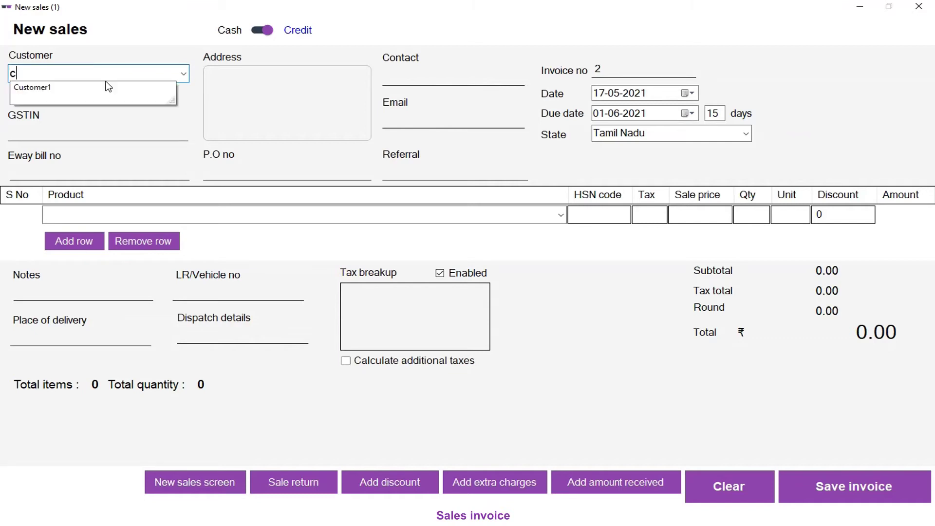
key(Down)
key(Return)
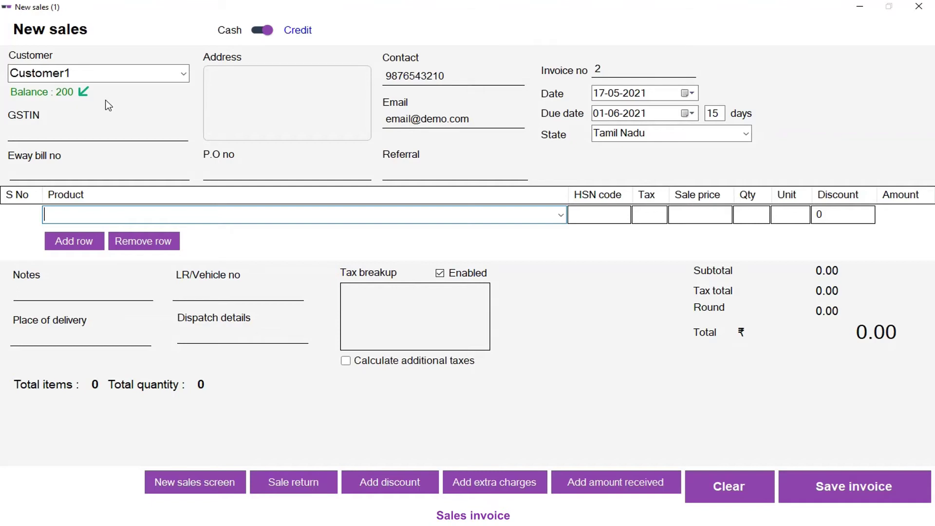
Step: Enter India as the customer's address, then step through the Eway bill, P.O and Referral fields
click(232, 83)
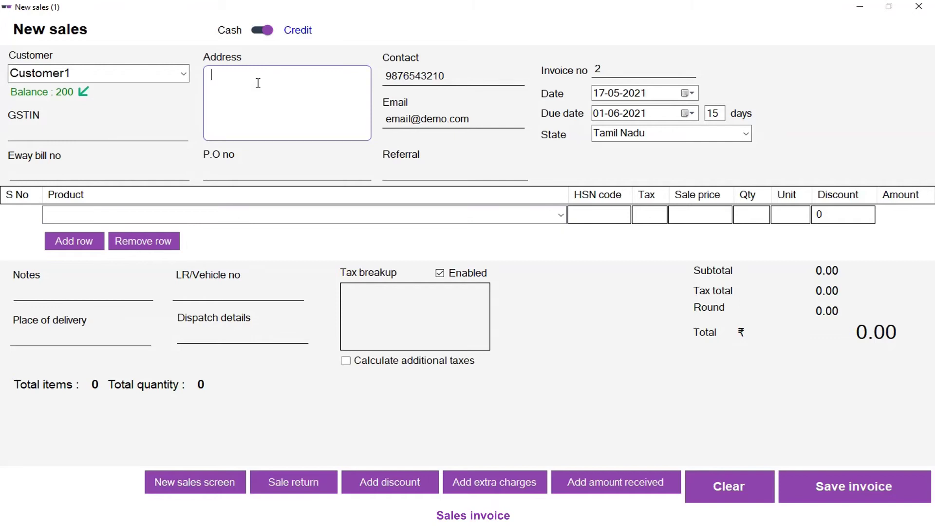
text(India)
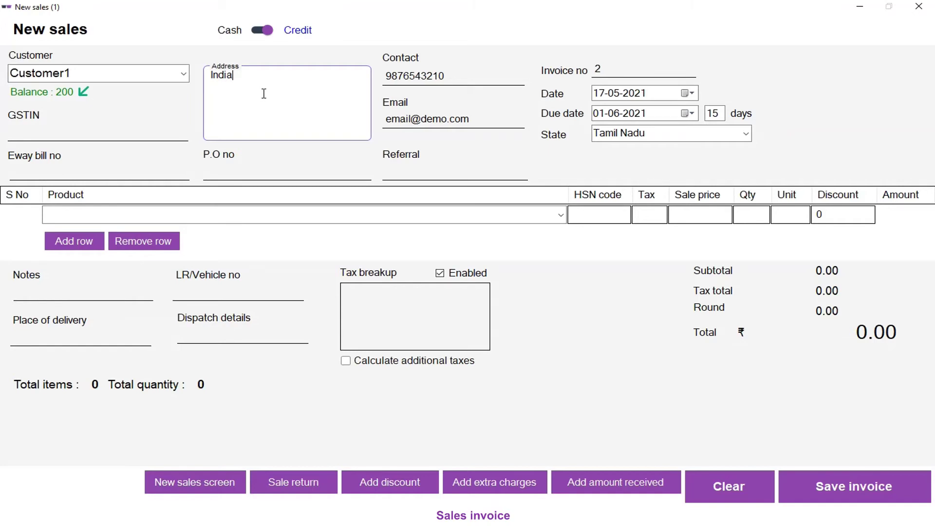
click(72, 169)
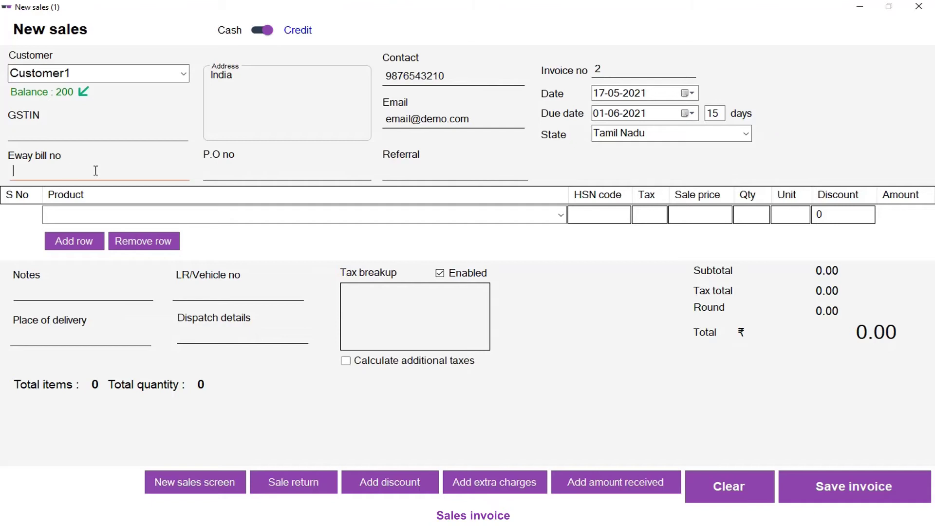
click(286, 177)
click(422, 168)
click(637, 72)
key(BackSpace)
text(3)
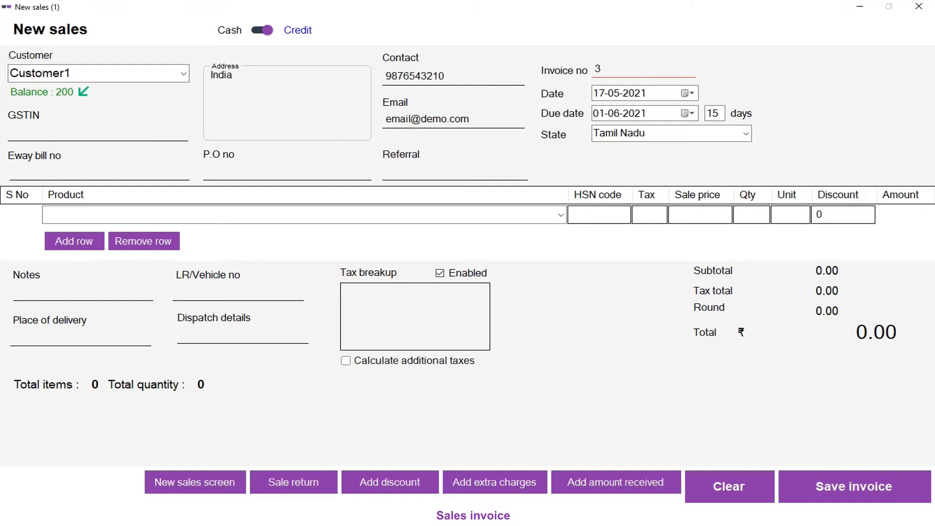
key(BackSpace)
text(1)
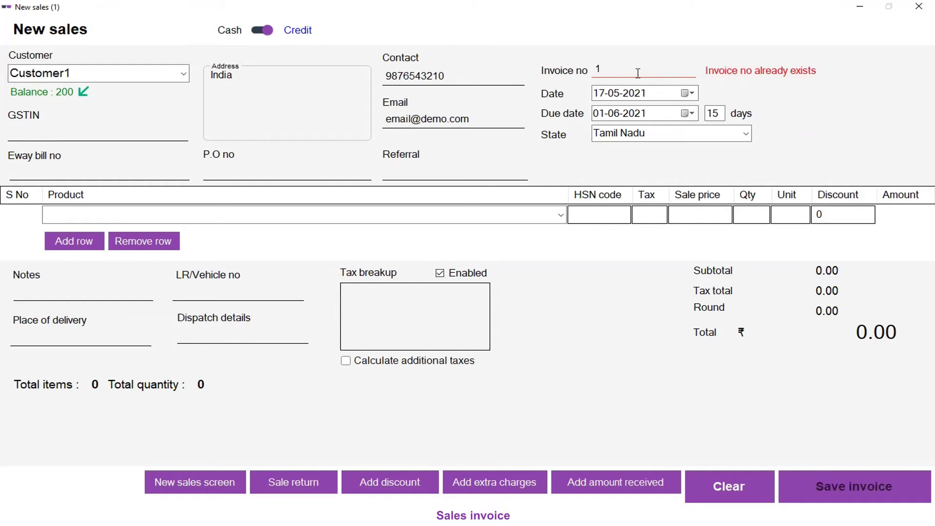
key(BackSpace)
text(2)
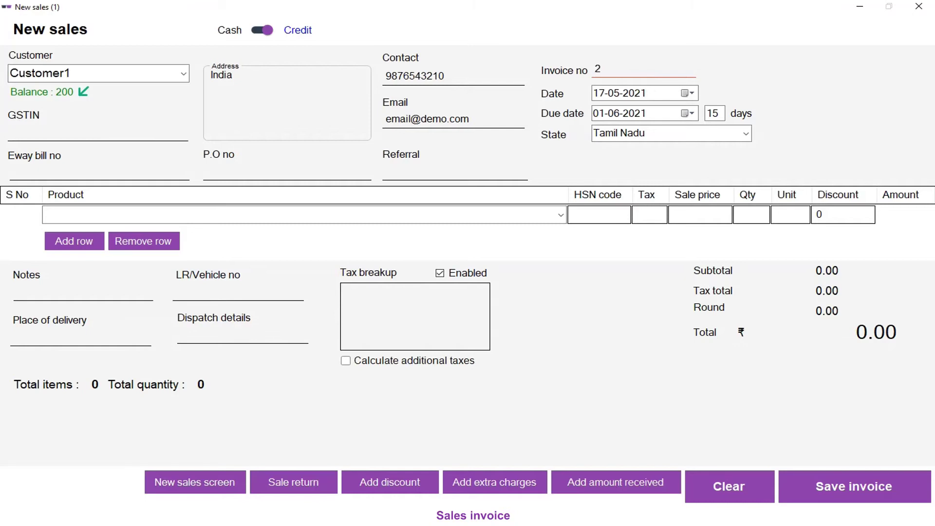
click(688, 94)
key(Right)
key(Return)
click(686, 97)
click(704, 153)
click(695, 98)
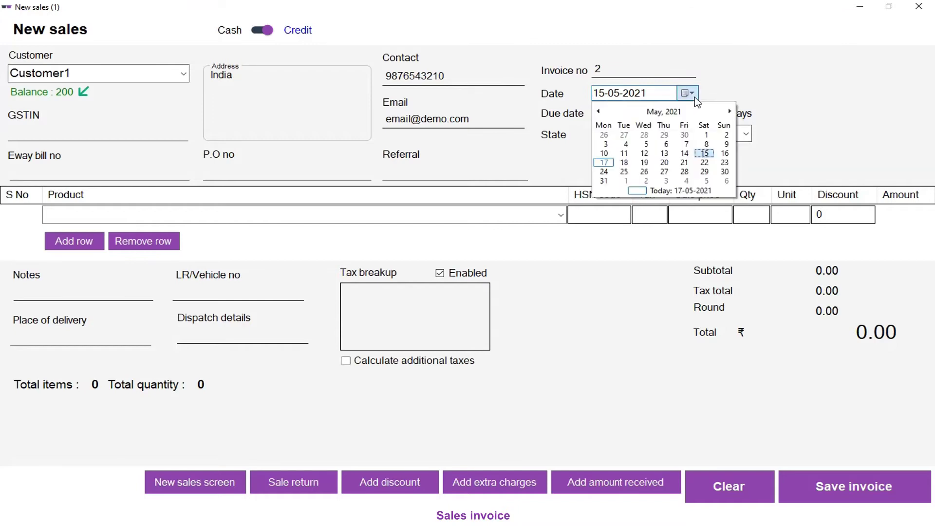
click(604, 162)
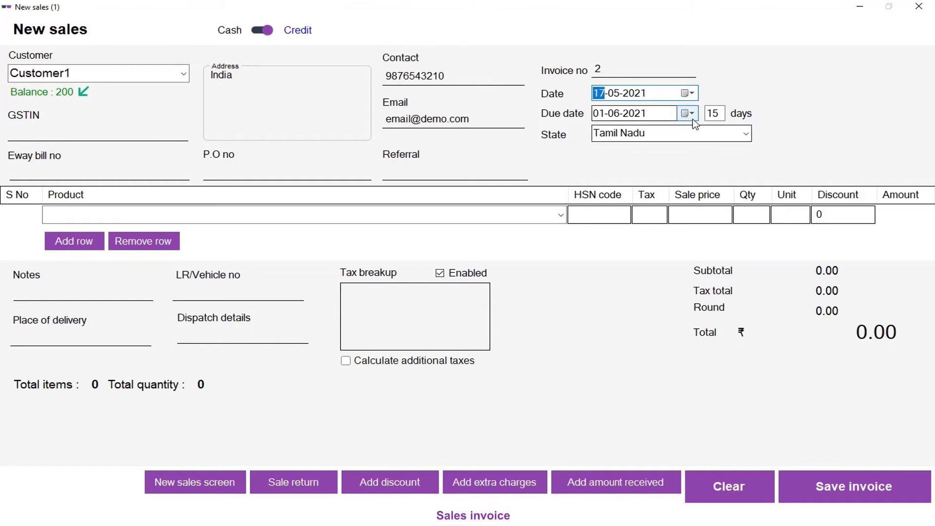
drag(715, 115, 707, 117)
Step: Set the credit term to 30 days and the due date to 10-06-2021
double_click(715, 116)
text(3)
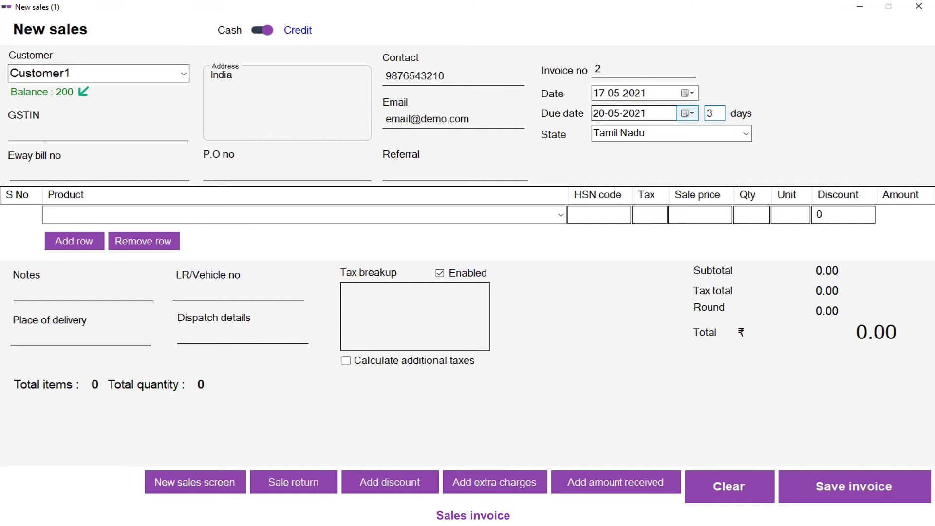
text(0)
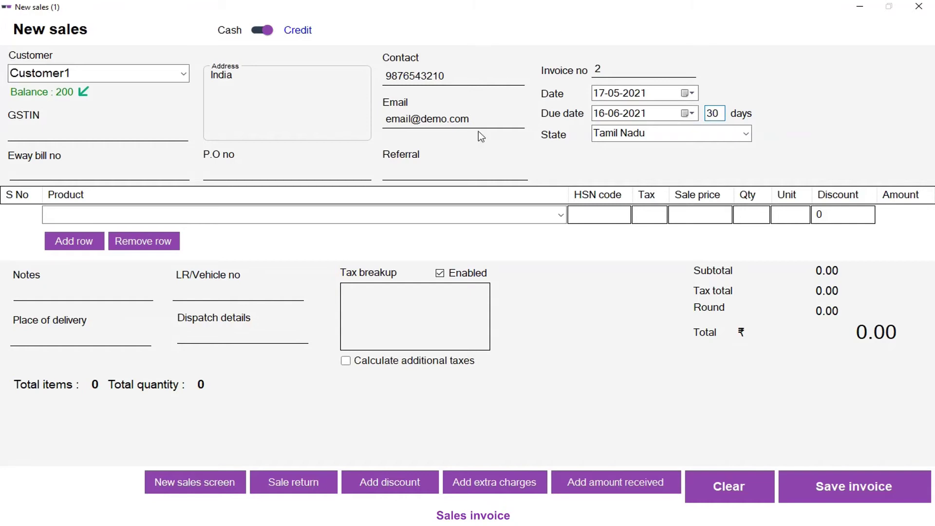
click(687, 113)
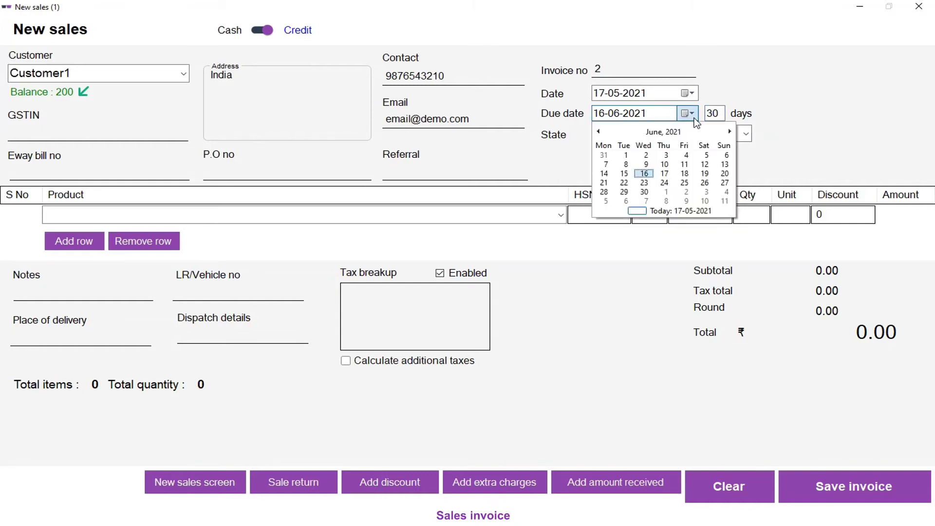
click(664, 165)
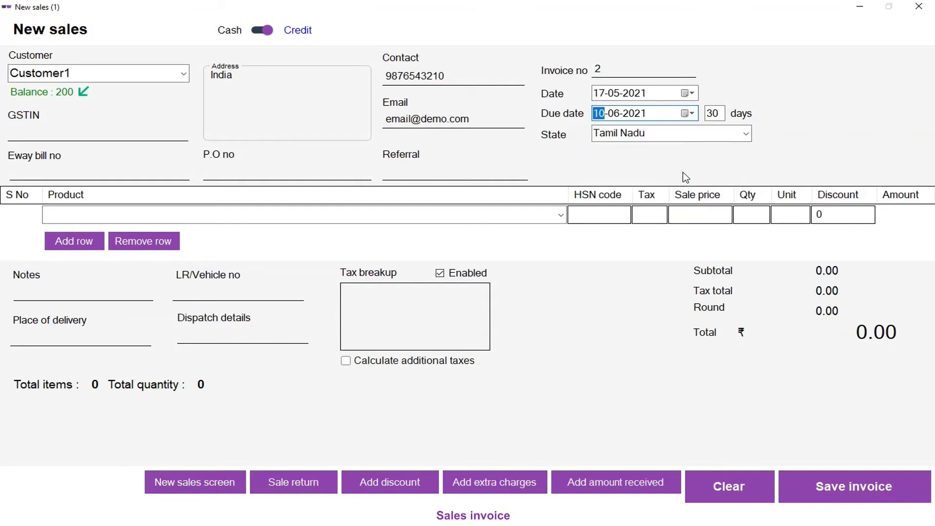
Step: Keep Tamil Nadu as the state of supply
click(674, 135)
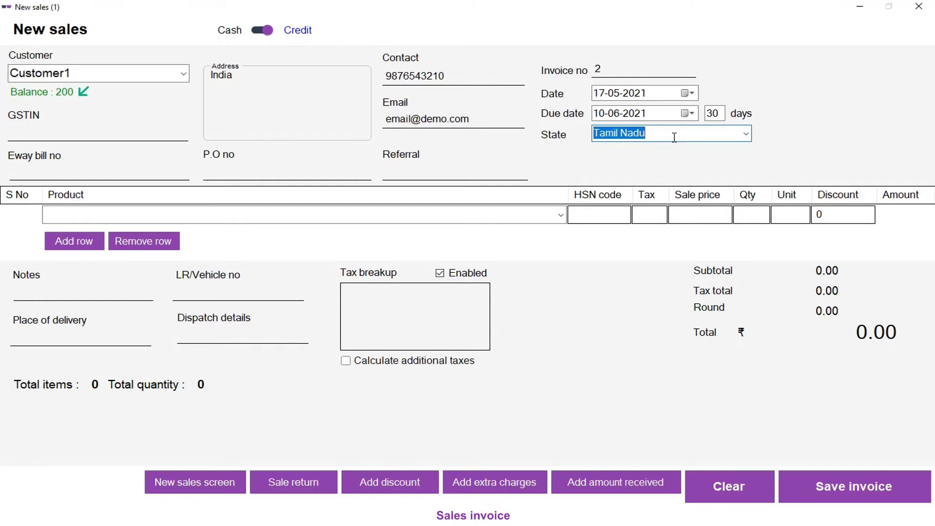
click(748, 133)
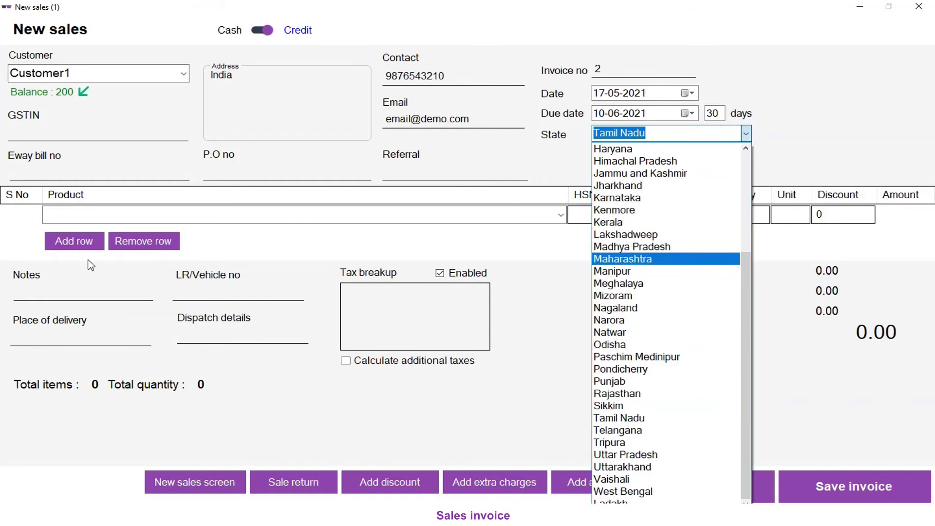
click(752, 131)
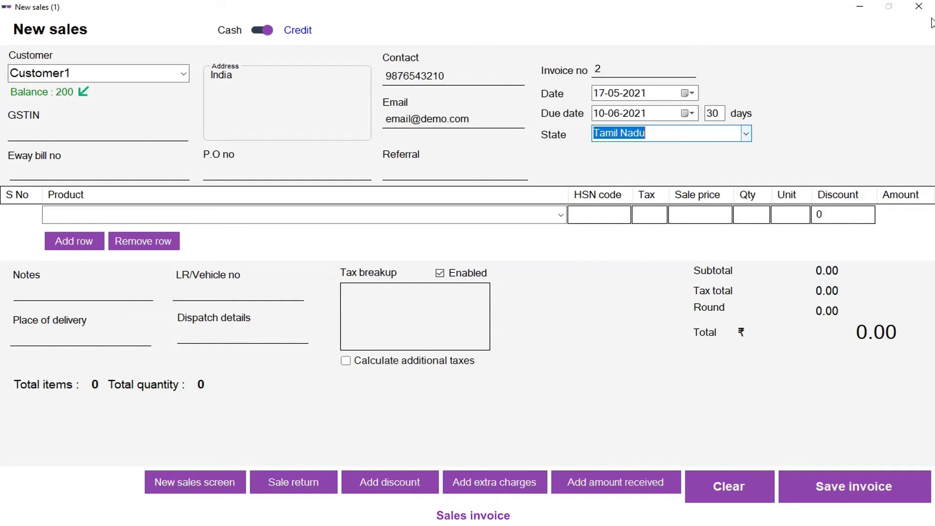
click(88, 217)
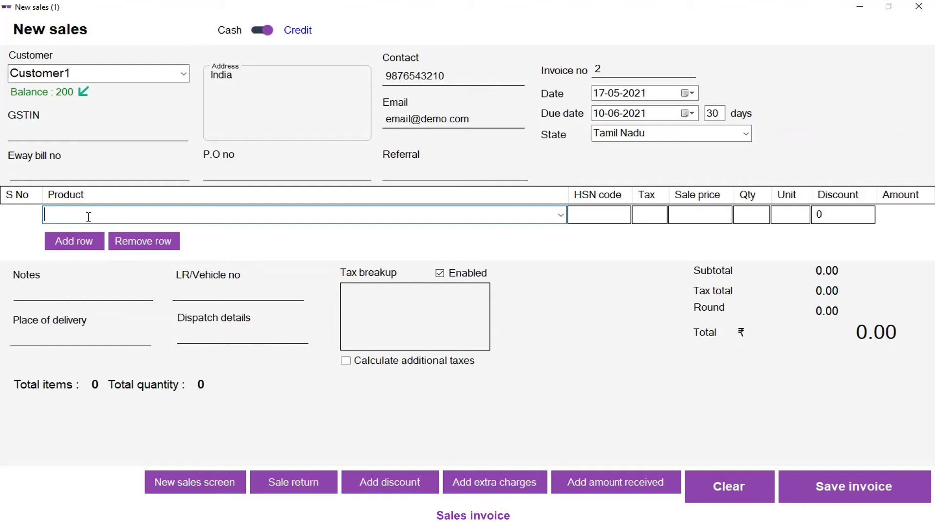
Step: Try adding the pen drive by code 1234 and by barcode SB002, removing each line
text(1234)
key(Return)
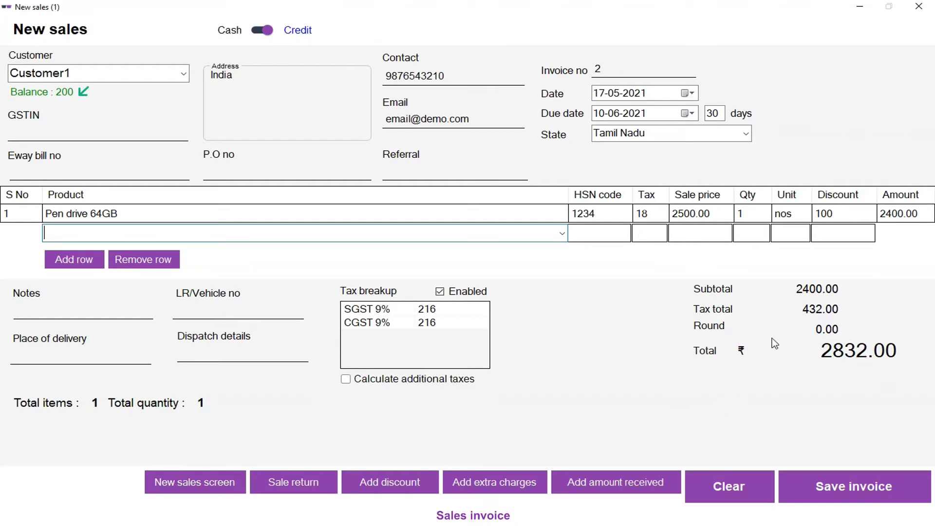
click(21, 219)
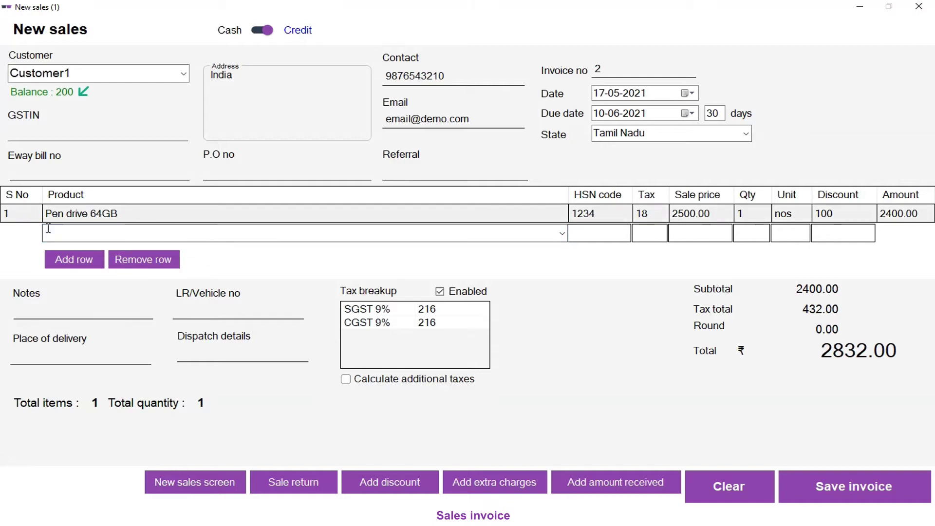
click(163, 260)
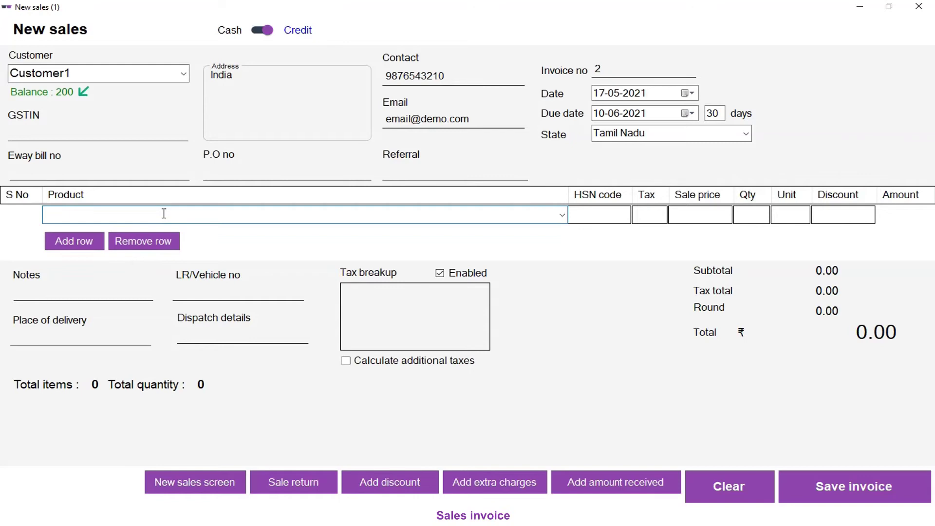
text(SB002)
key(Return)
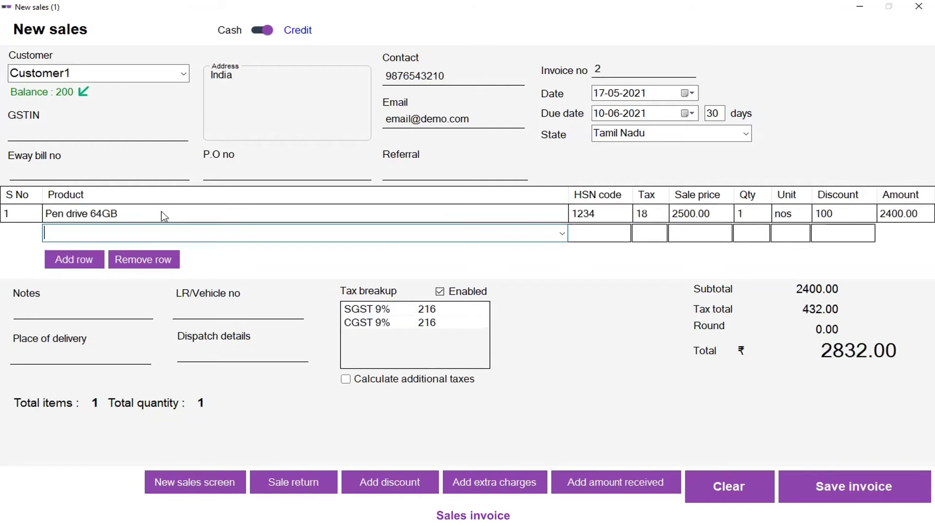
click(34, 211)
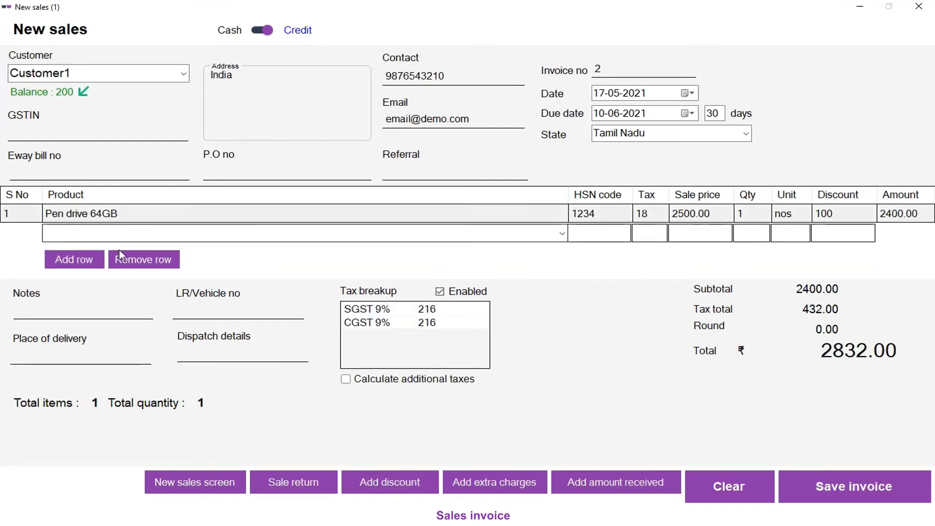
click(150, 263)
Step: Add Pen drive 64GB by typing its name, then delete that line again
click(104, 216)
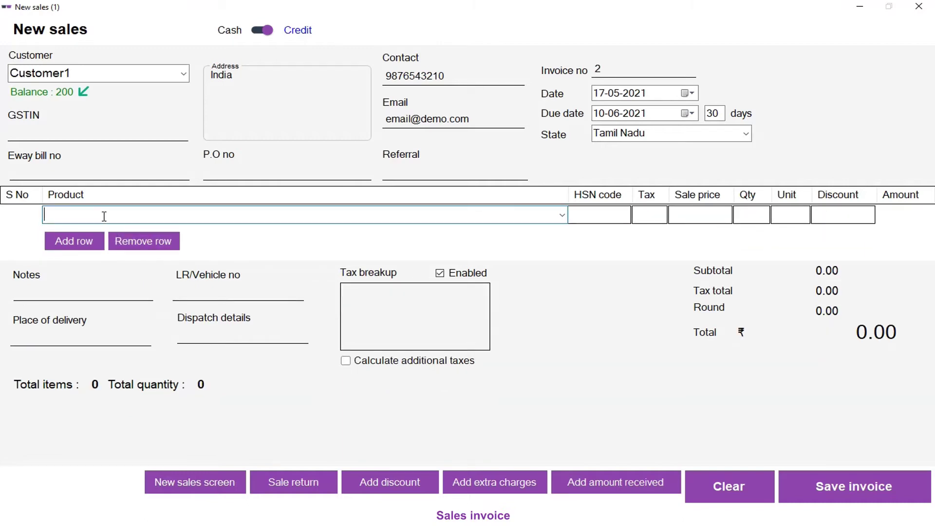
text(p)
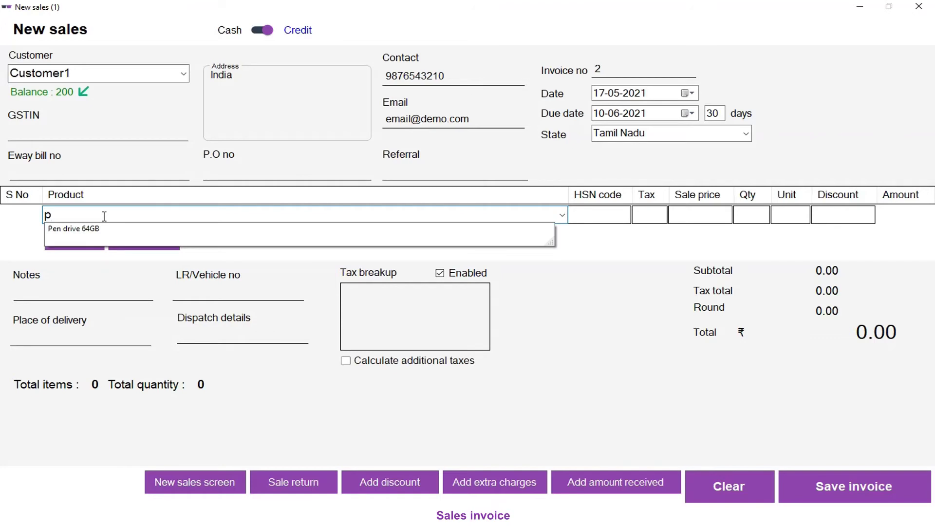
key(BackSpace)
text(p)
key(Down)
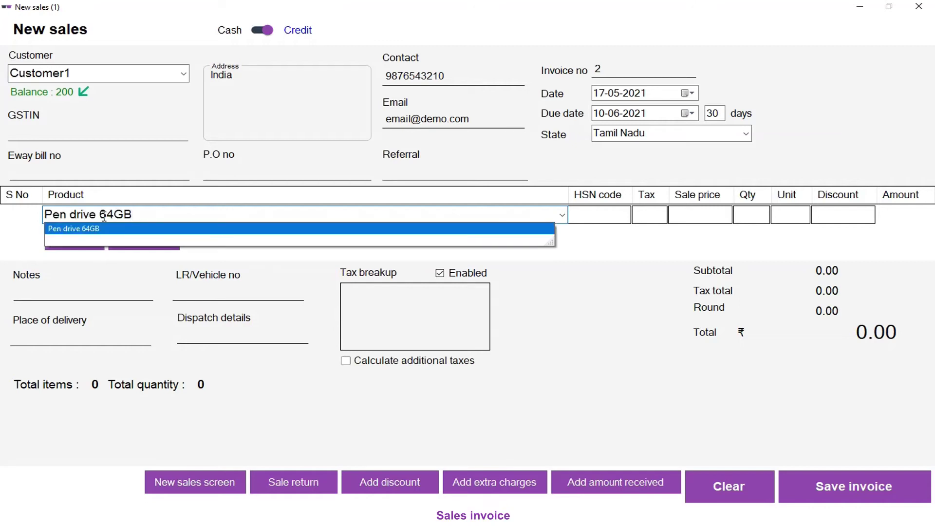
key(Return)
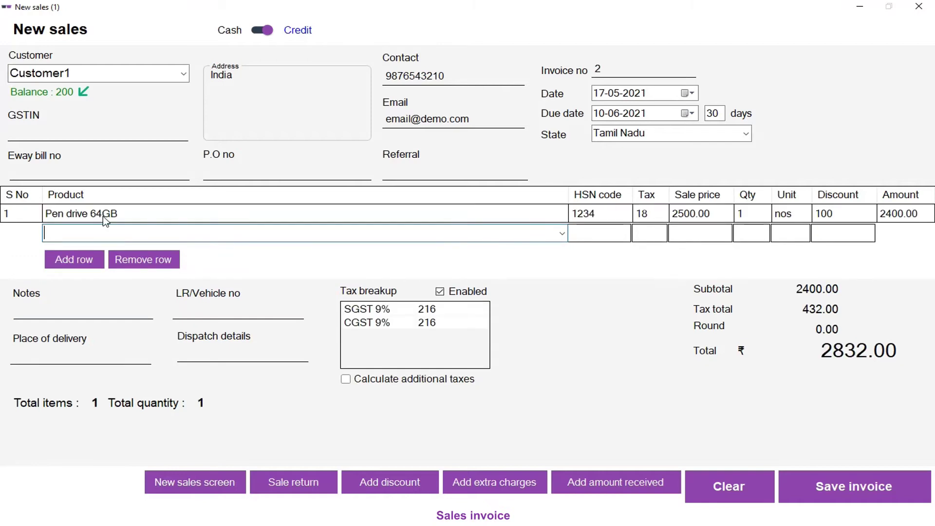
click(33, 216)
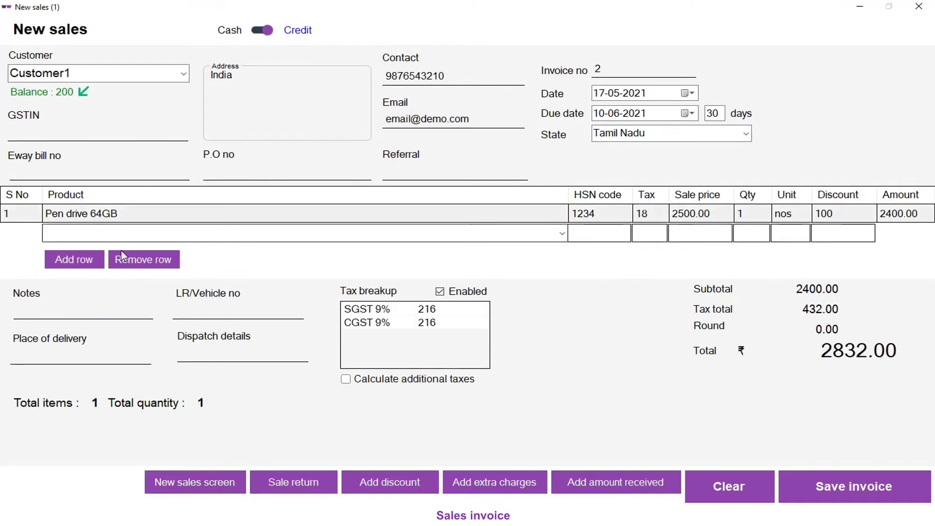
click(142, 262)
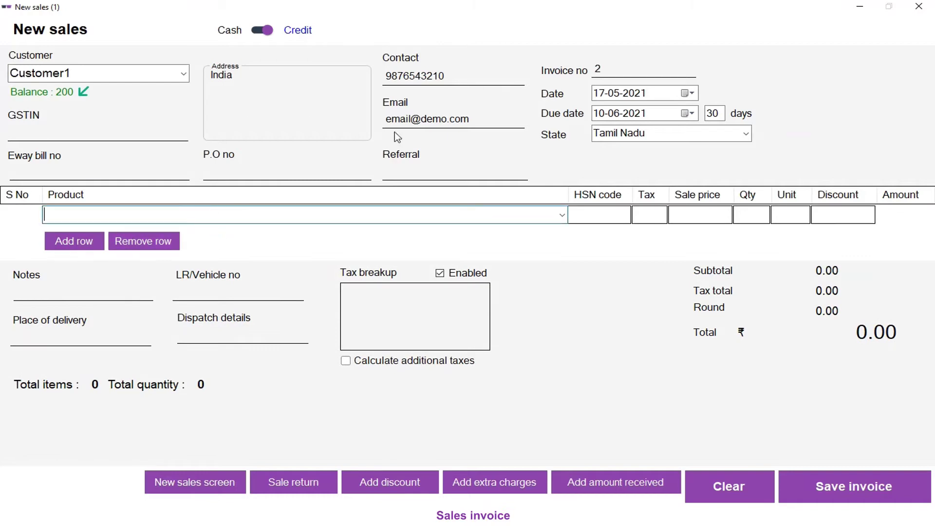
Step: Put a single Pen drive 64GB line with quantity 1 on the invoice, totalling 2832.00
click(563, 215)
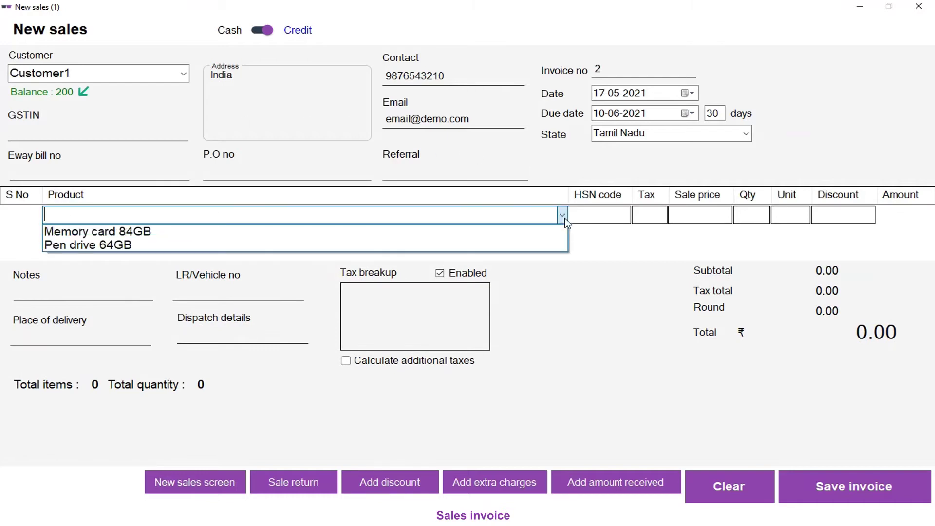
click(100, 246)
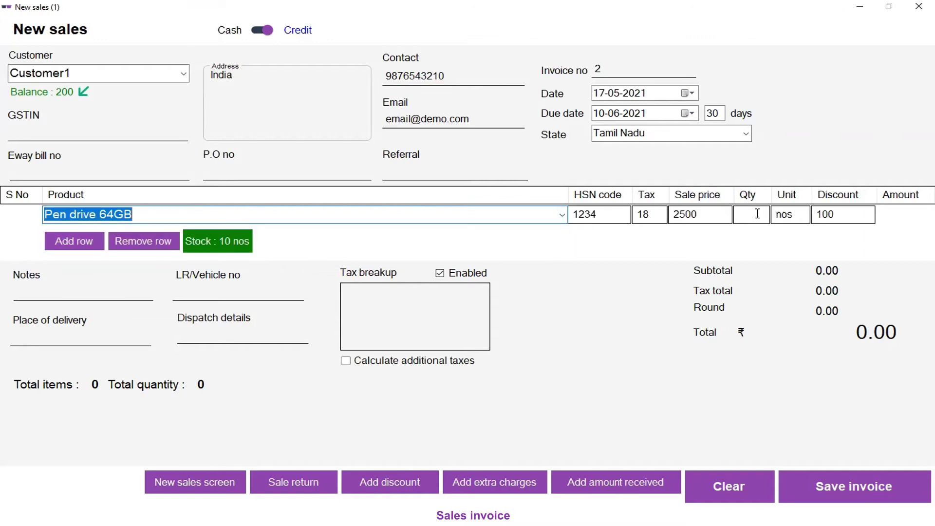
click(757, 213)
text(1)
key(Return)
key(Return)
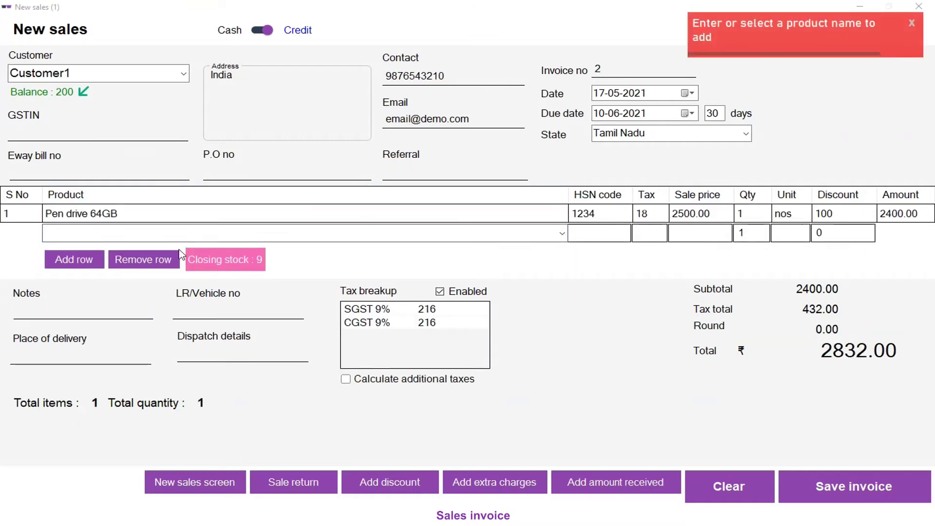
click(911, 23)
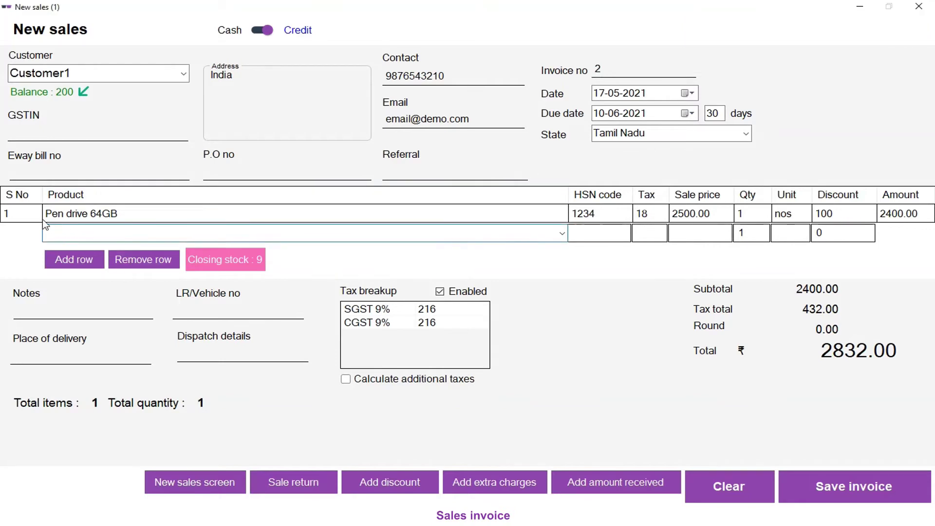
click(123, 254)
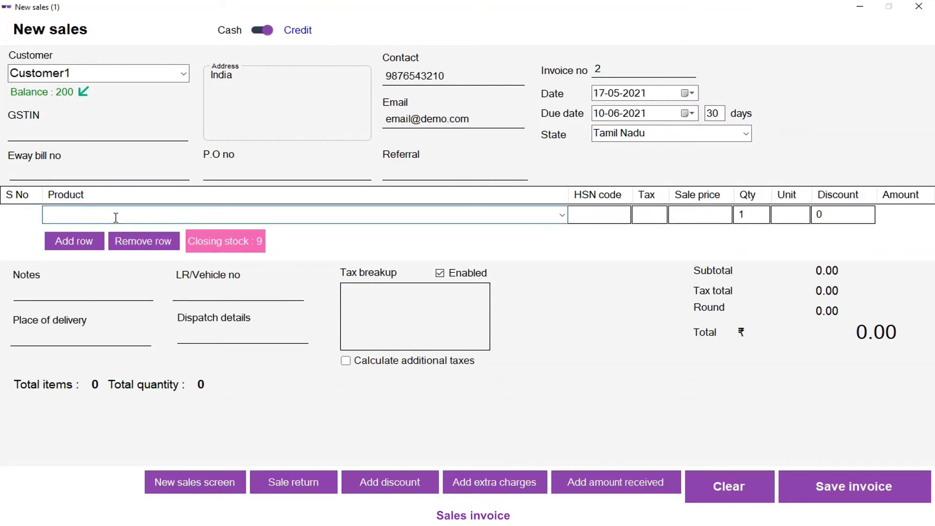
text(p)
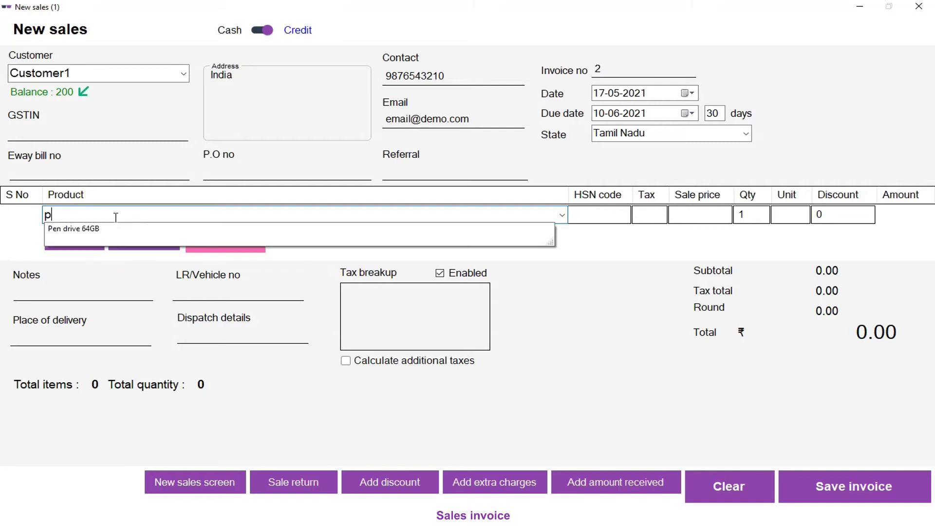
key(Return)
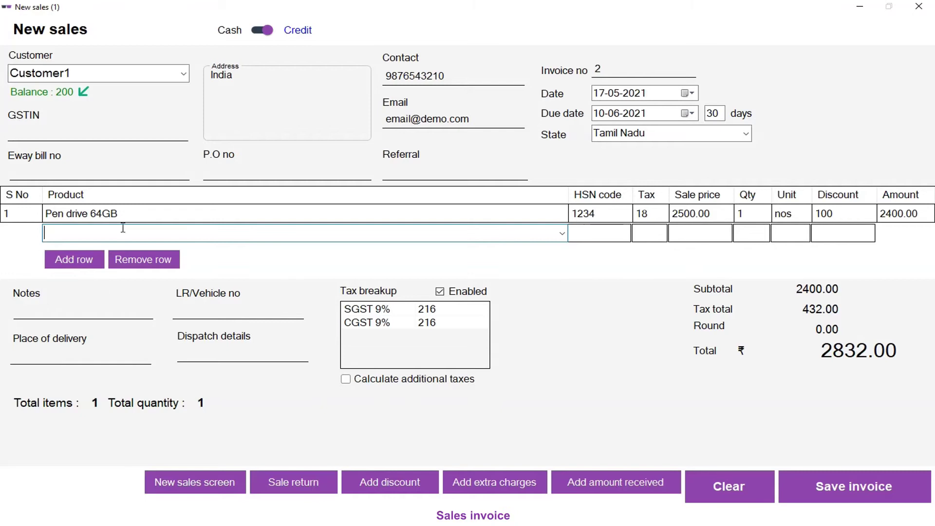
Step: Fill in notes 'Order note', place of delivery 'Direct' and dispatch details '1 BAG'
click(44, 306)
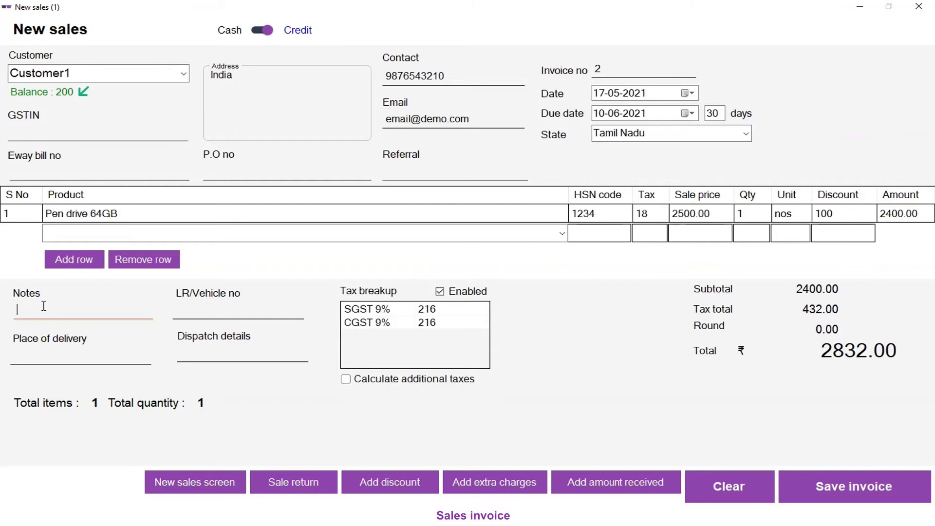
text(Order note)
key(Tab)
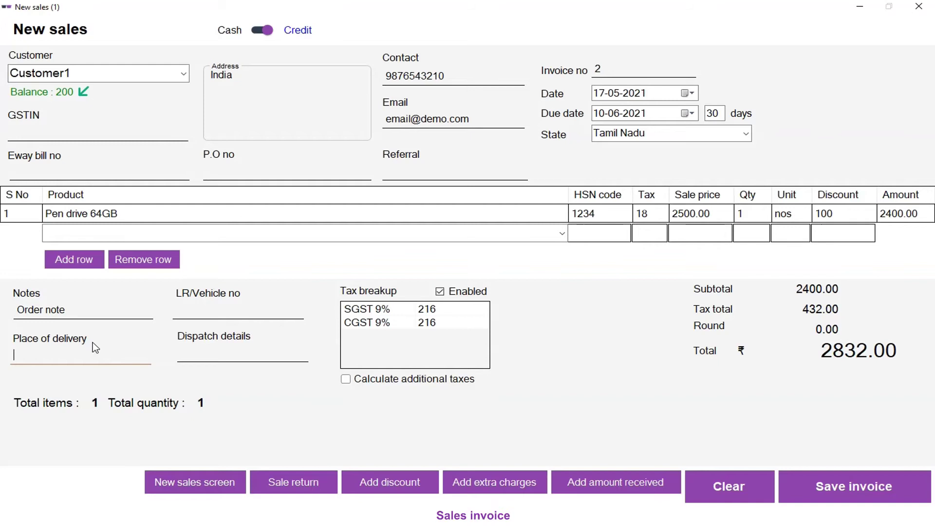
text(Direct)
click(202, 307)
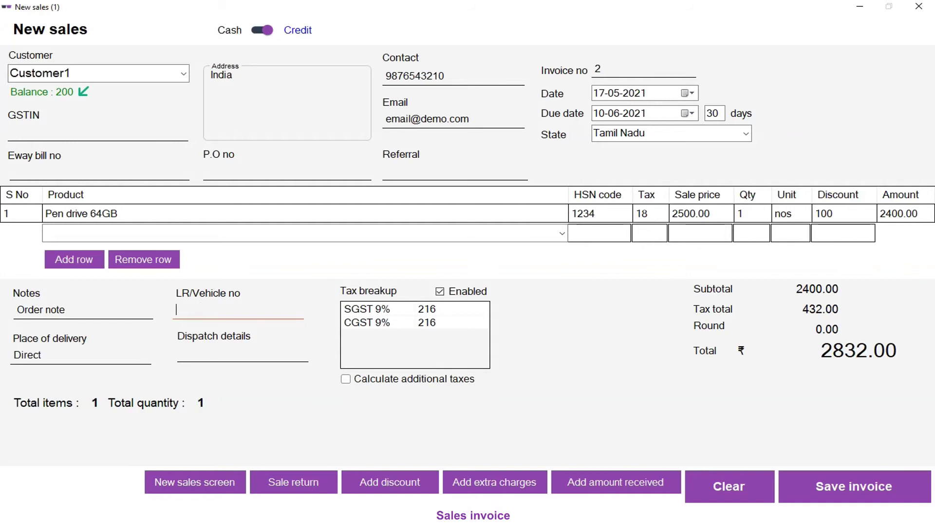
click(238, 350)
text(1 BAG)
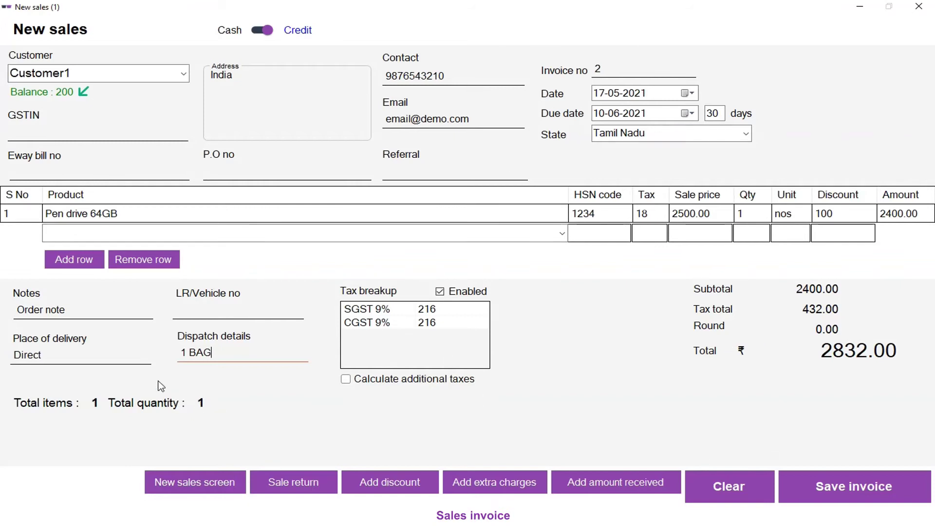
Step: Change the Pen drive quantity to 2 and add a Memory card 84GB line, totalling 7133.00
click(753, 218)
text(2)
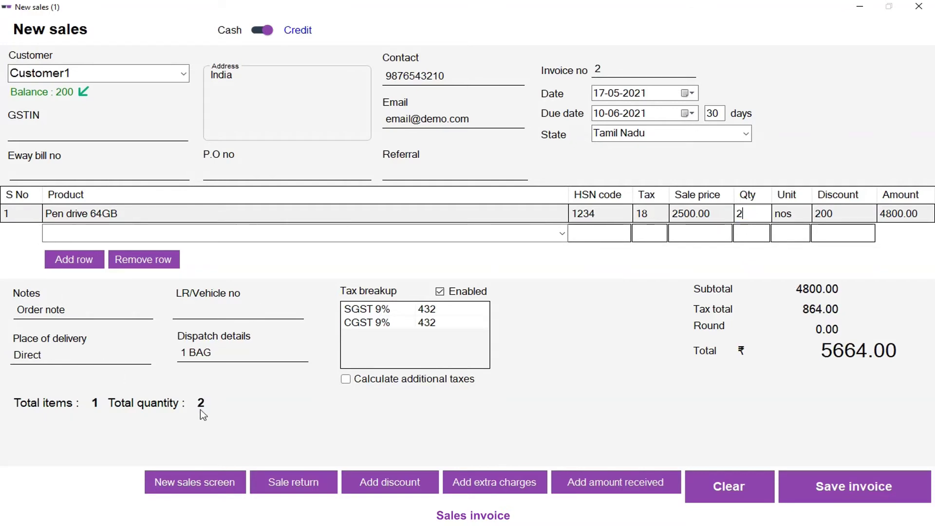
click(125, 236)
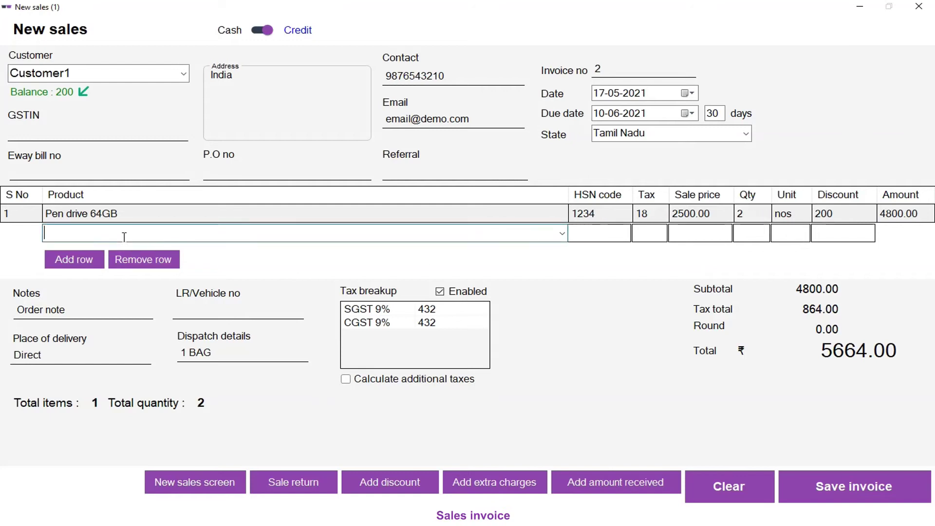
text(m)
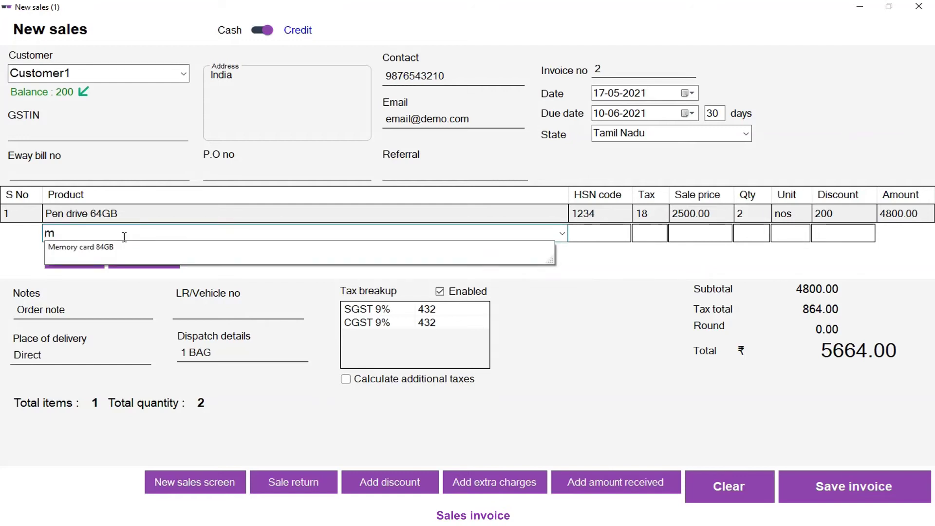
key(Down)
key(Return)
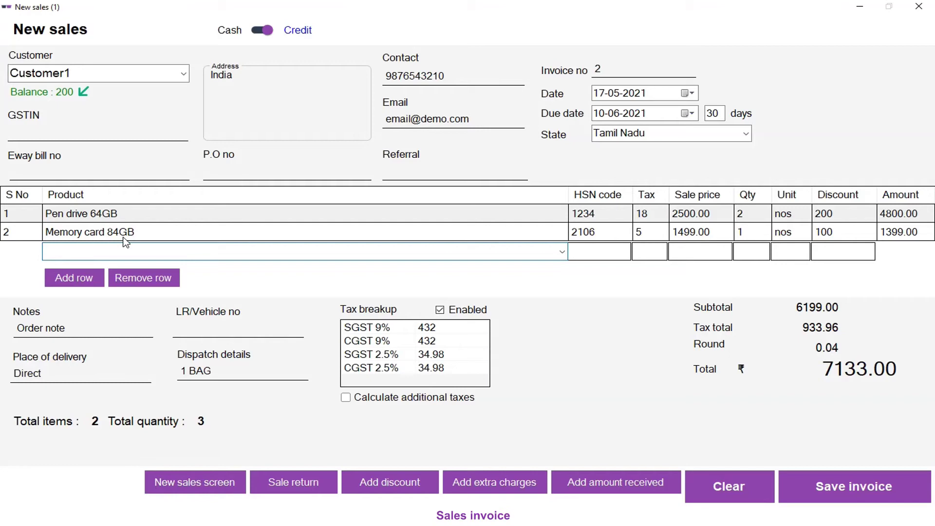
click(30, 235)
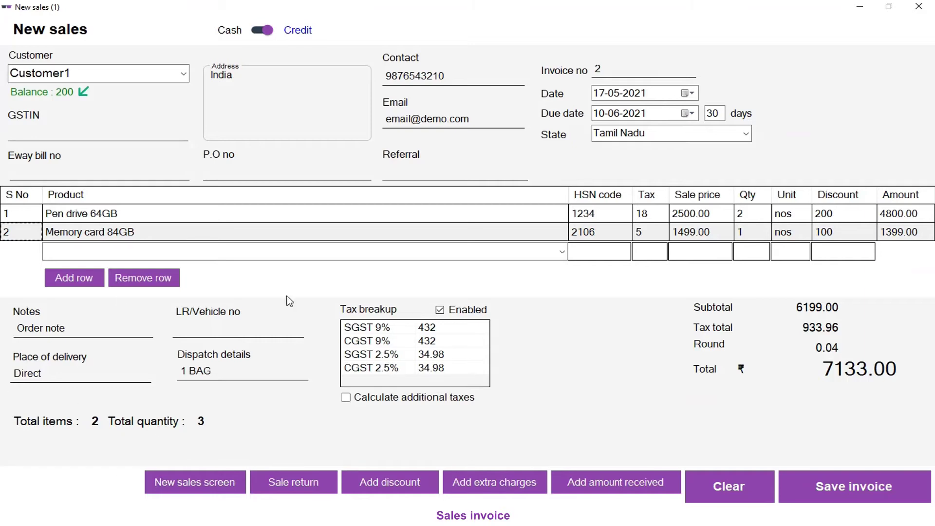
click(43, 216)
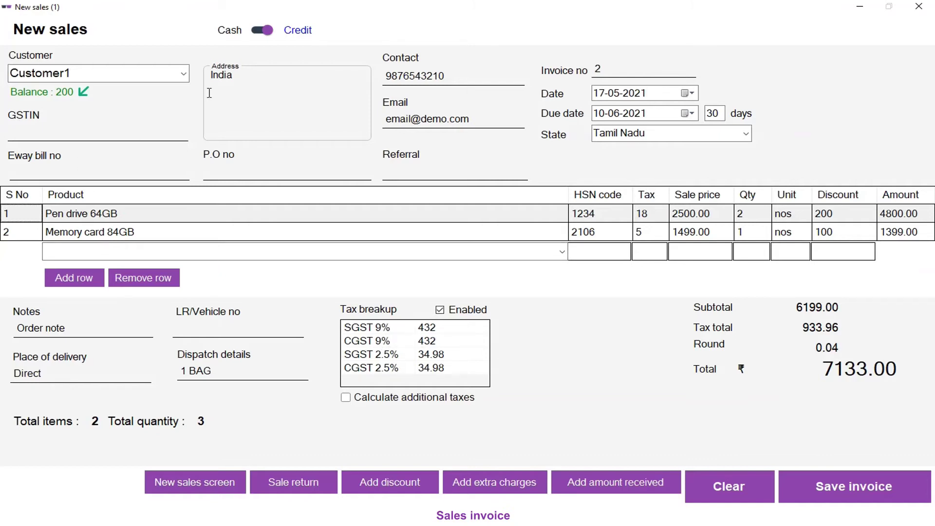
click(657, 234)
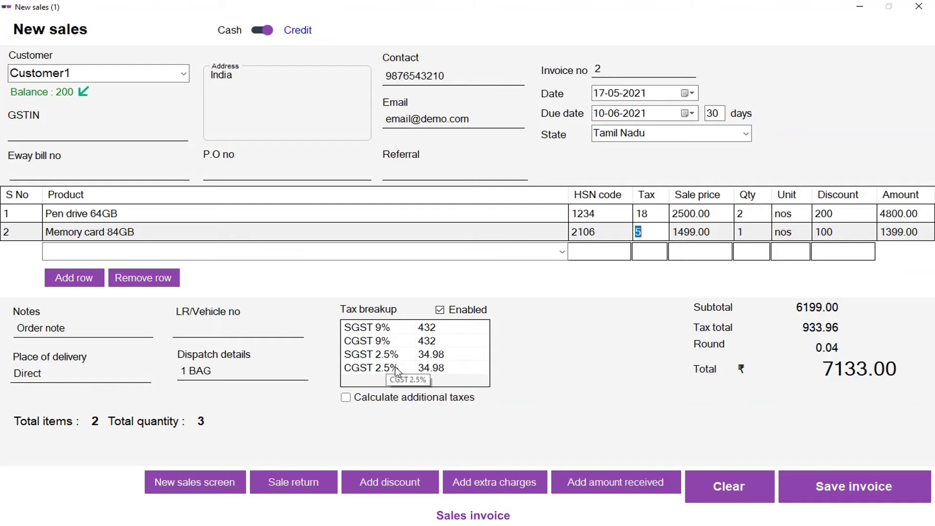
click(746, 135)
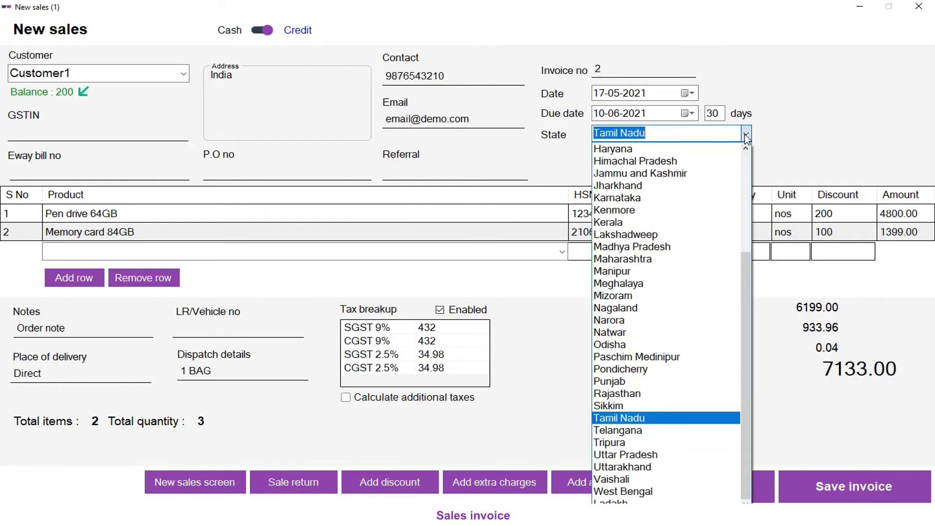
click(700, 150)
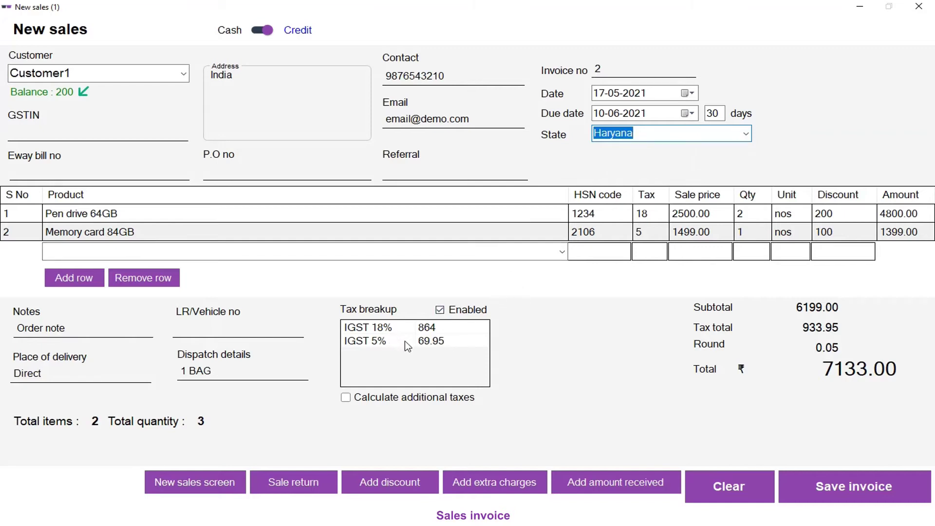
click(745, 137)
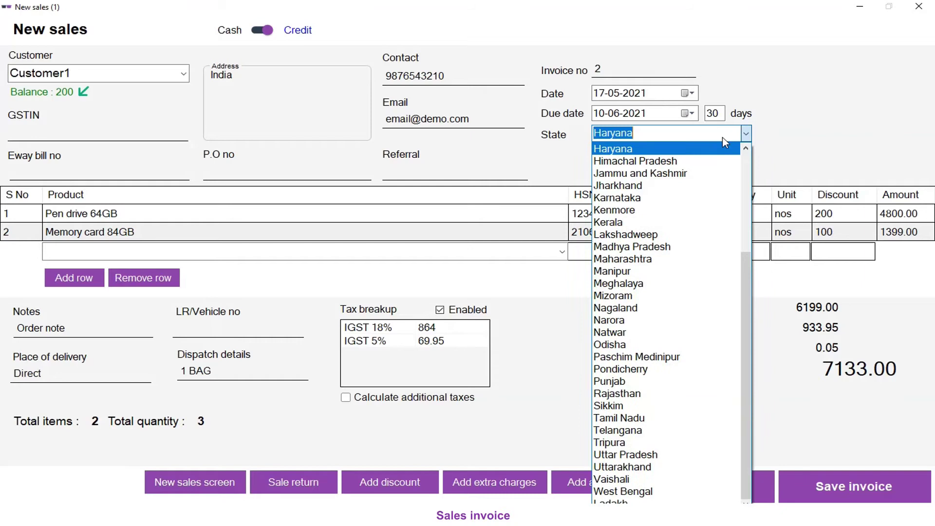
text(t)
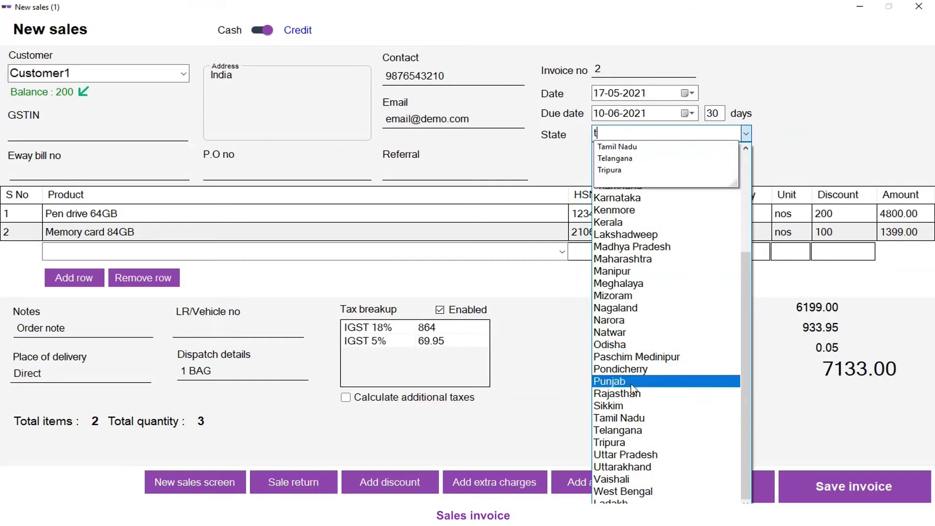
click(627, 418)
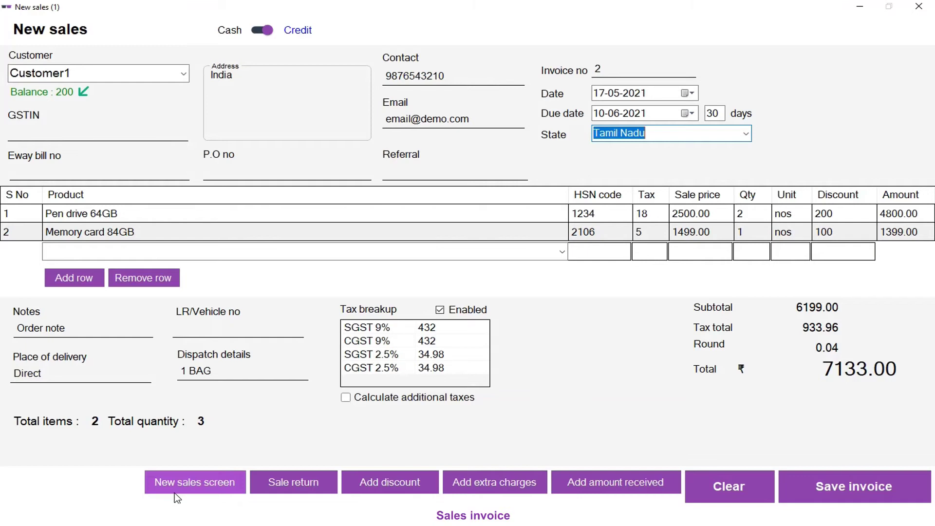
click(177, 496)
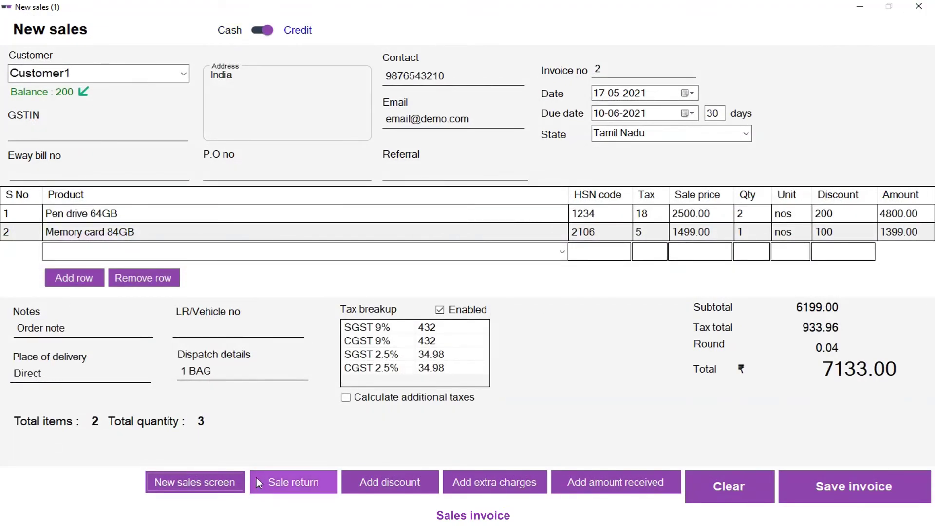
click(294, 480)
click(443, 260)
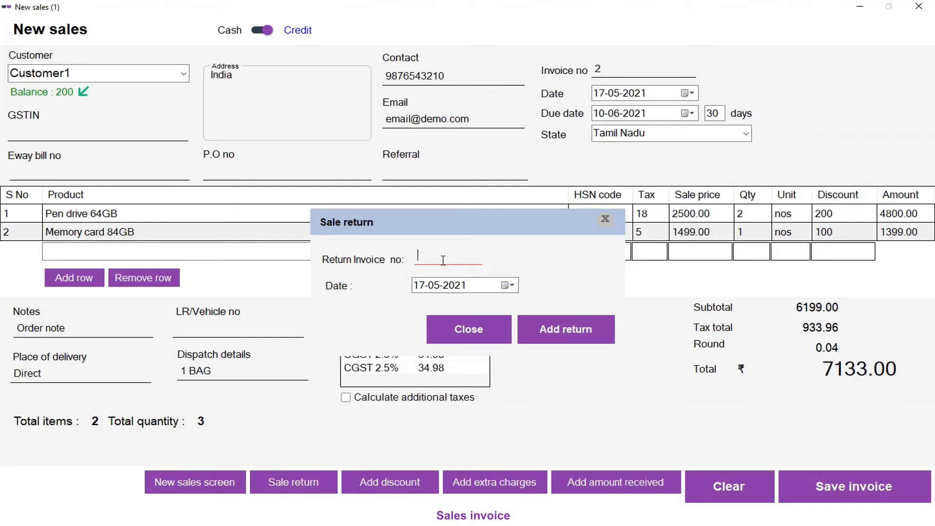
click(605, 220)
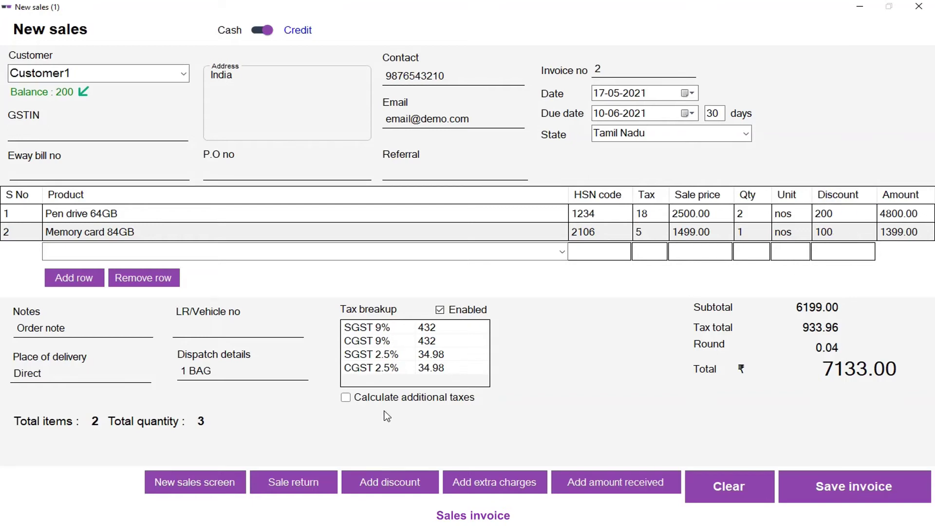
Step: Apply a 100 rupee discount to the whole invoice
click(387, 484)
click(515, 321)
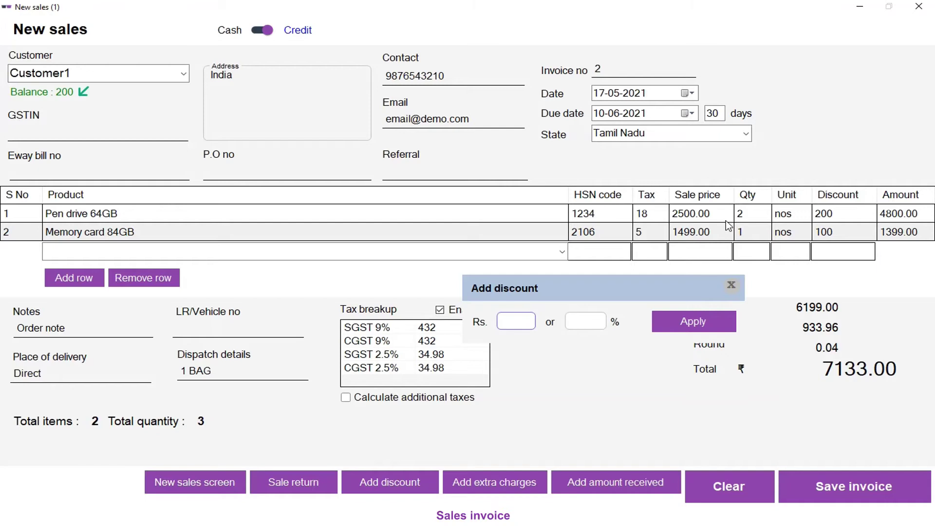
text(100)
click(691, 327)
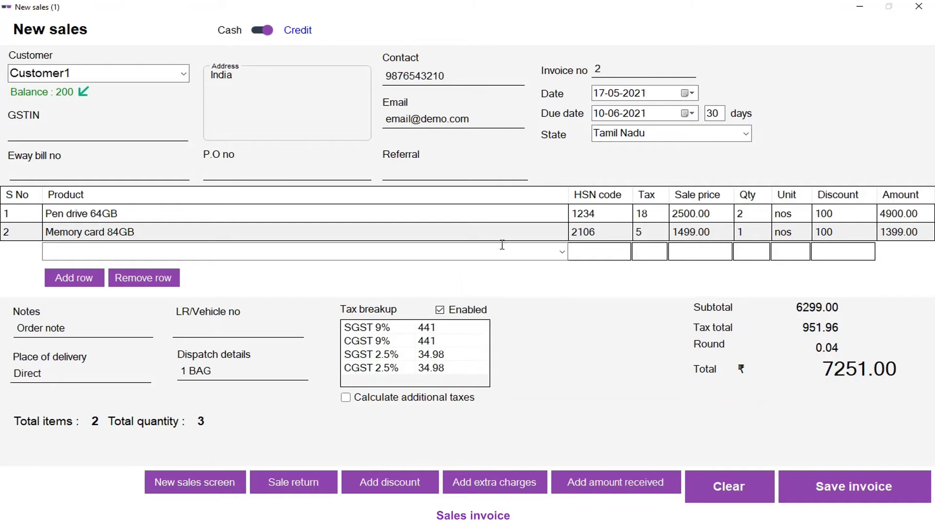
Step: Set the Pen drive 64GB line discount to 200
click(836, 215)
click(843, 237)
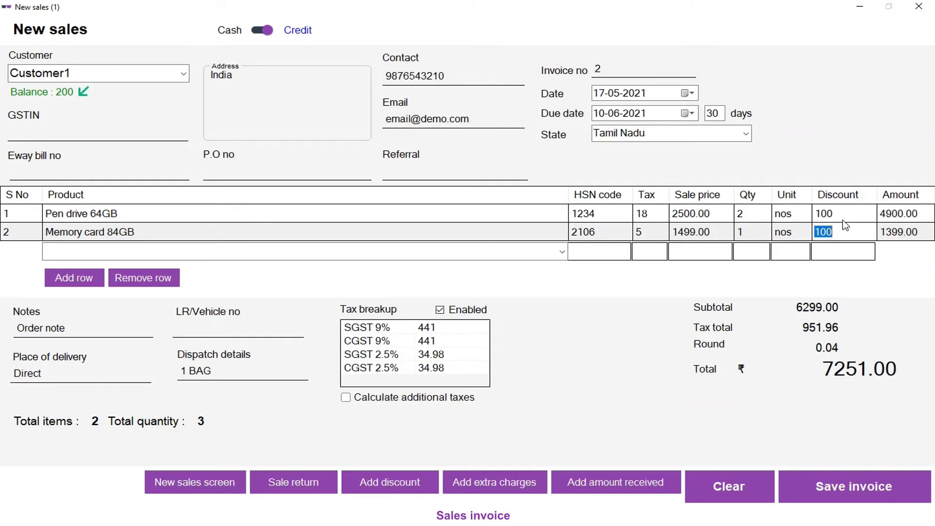
click(851, 217)
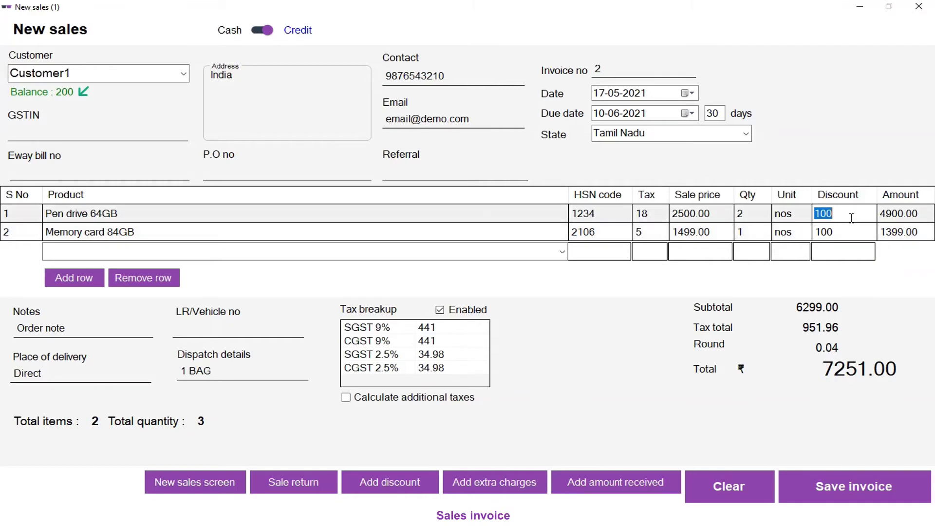
drag(836, 216, 798, 210)
text(200)
key(Return)
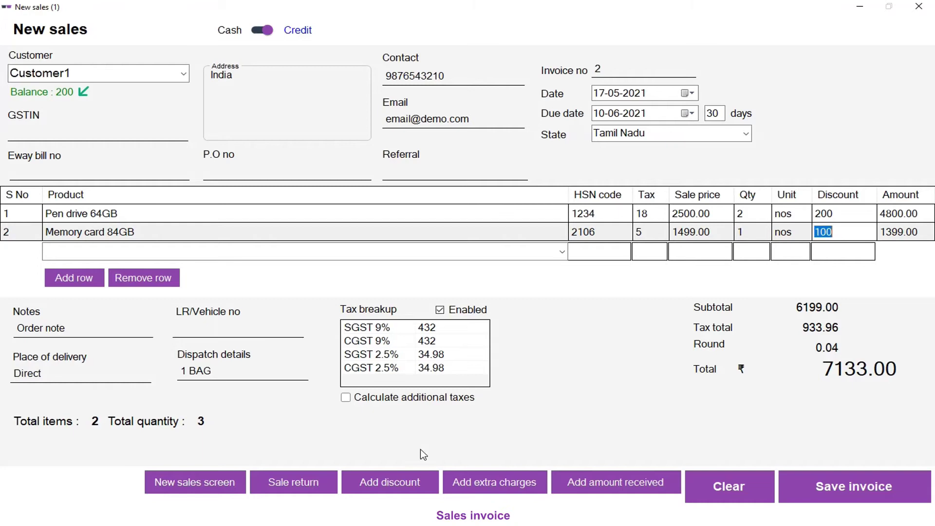
Step: Change the invoice discount to 10 percent, bringing the total to 6727.00
click(394, 481)
double_click(511, 320)
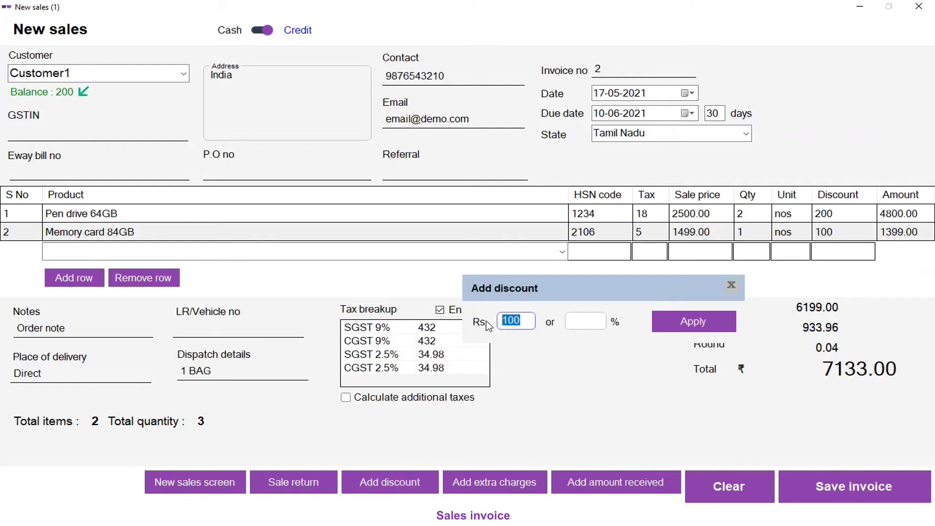
click(584, 321)
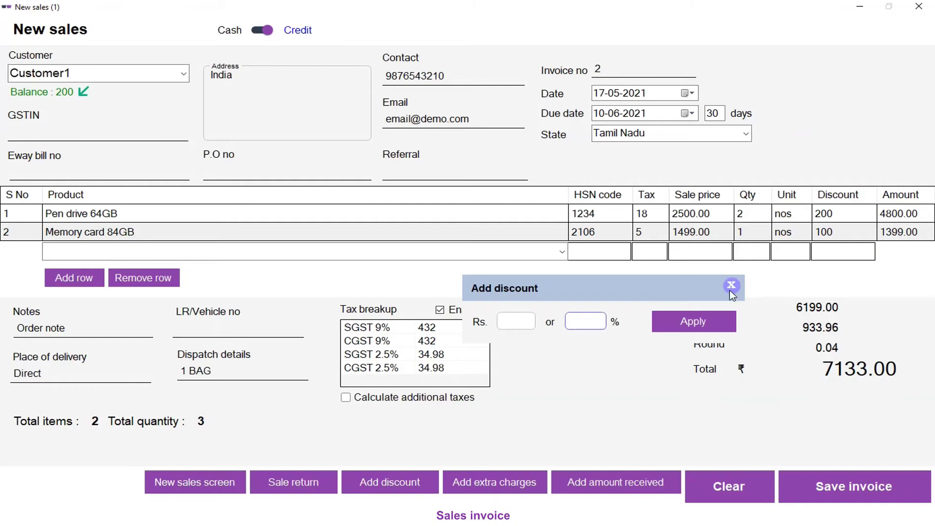
text(10)
click(703, 322)
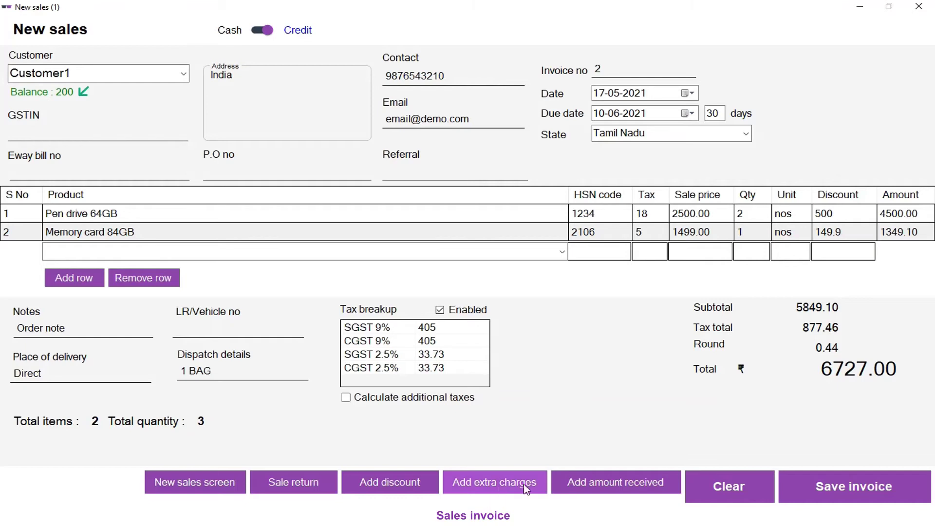
click(495, 487)
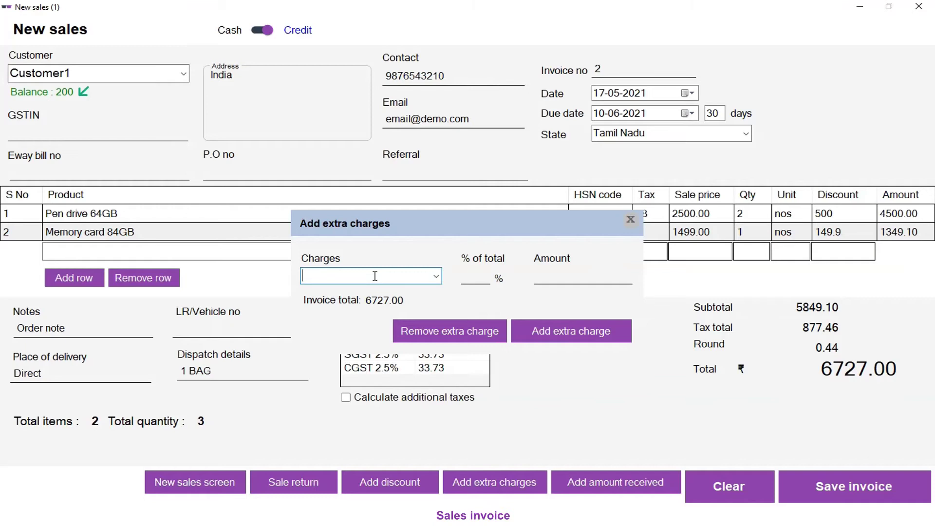
text(Shipping)
key(Tab)
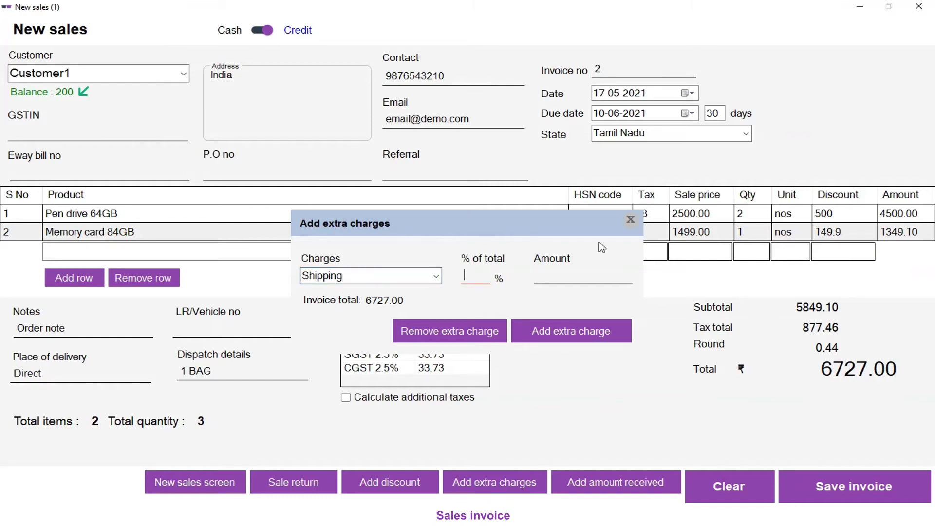
text(2)
key(BackSpace)
text(10)
key(BackSpace)
key(BackSpace)
key(Tab)
text(100)
click(602, 337)
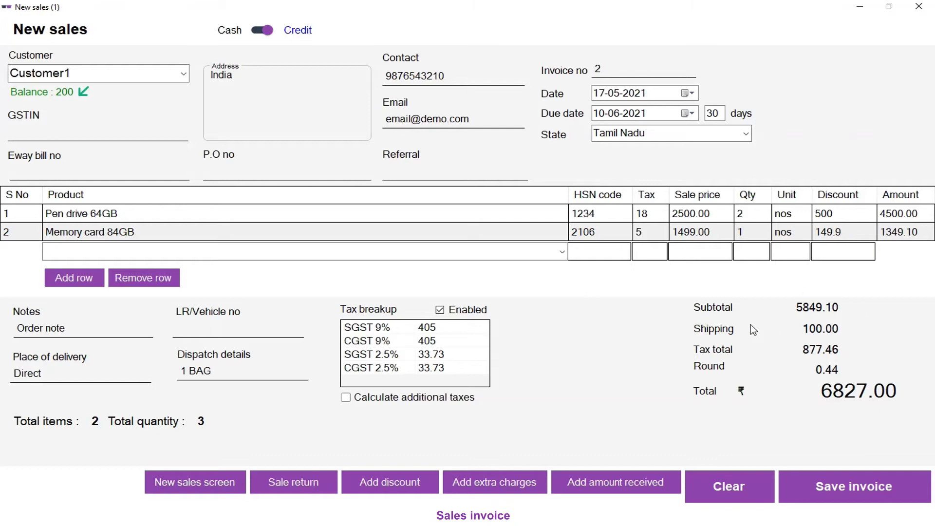
click(504, 480)
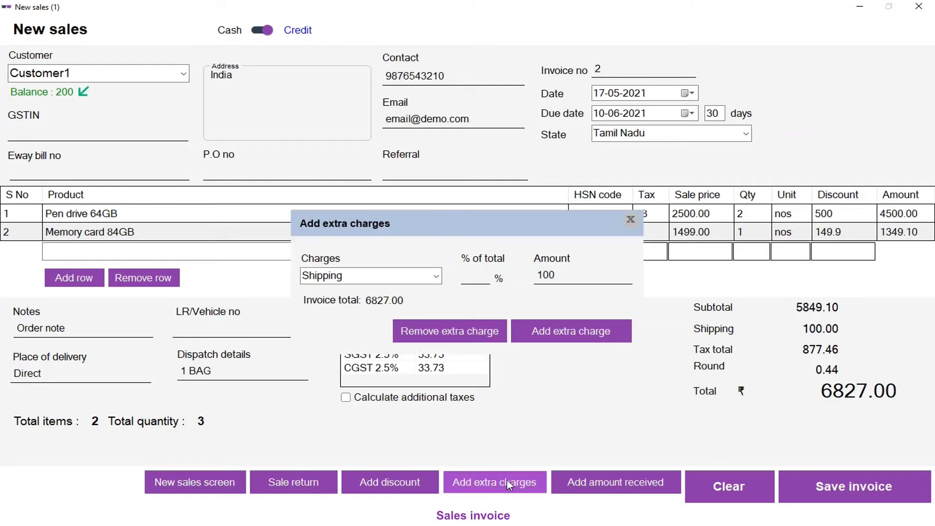
click(436, 333)
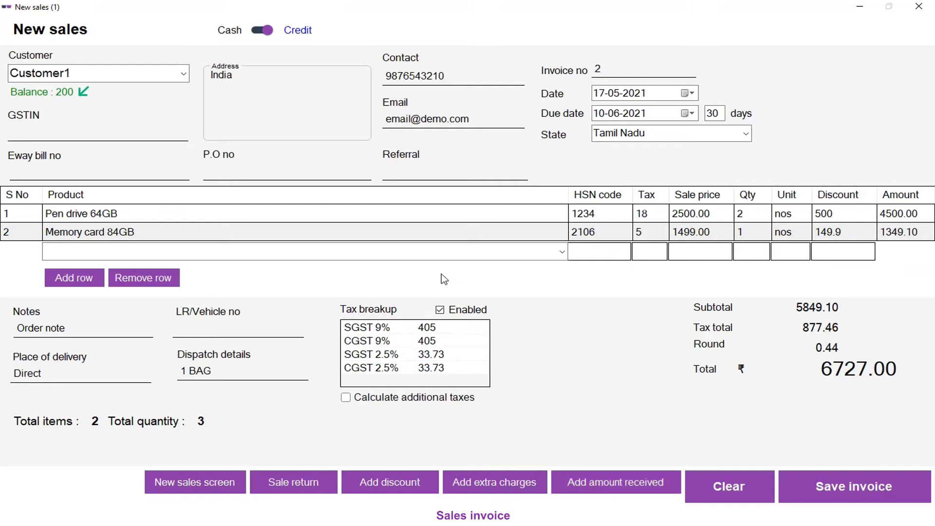
click(627, 476)
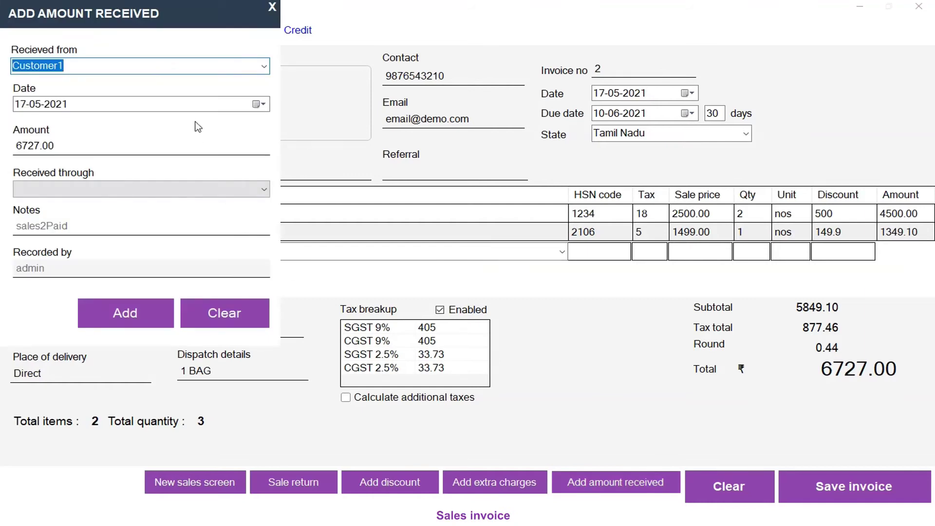
Step: Record Customer1's 6727.00 payment as received through Bank
click(144, 184)
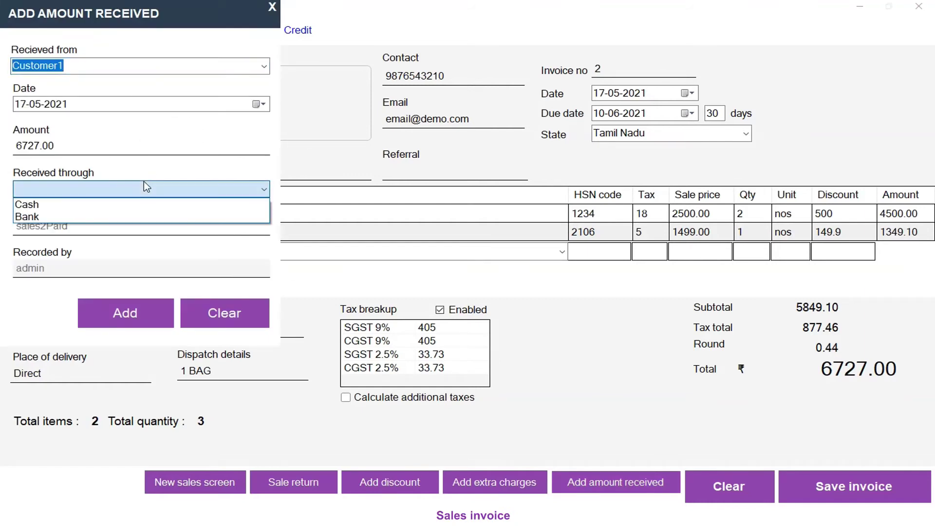
click(126, 218)
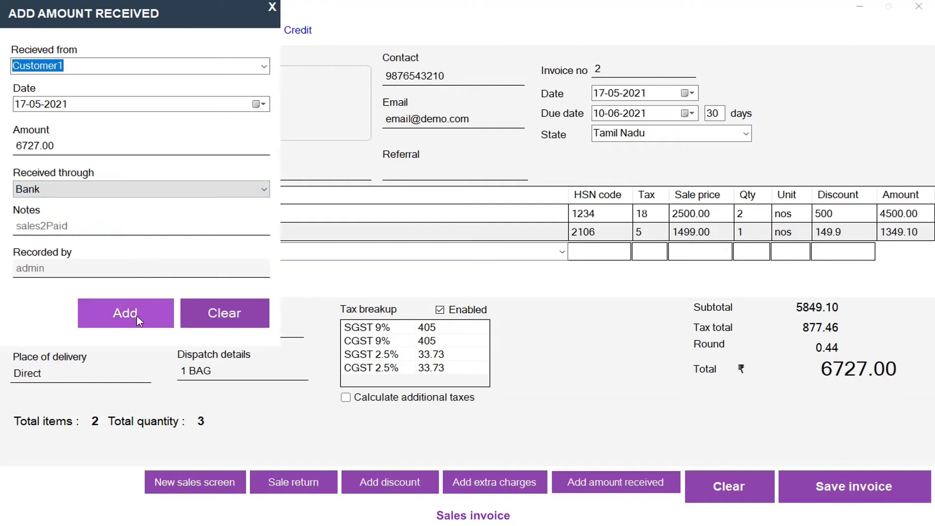
click(273, 18)
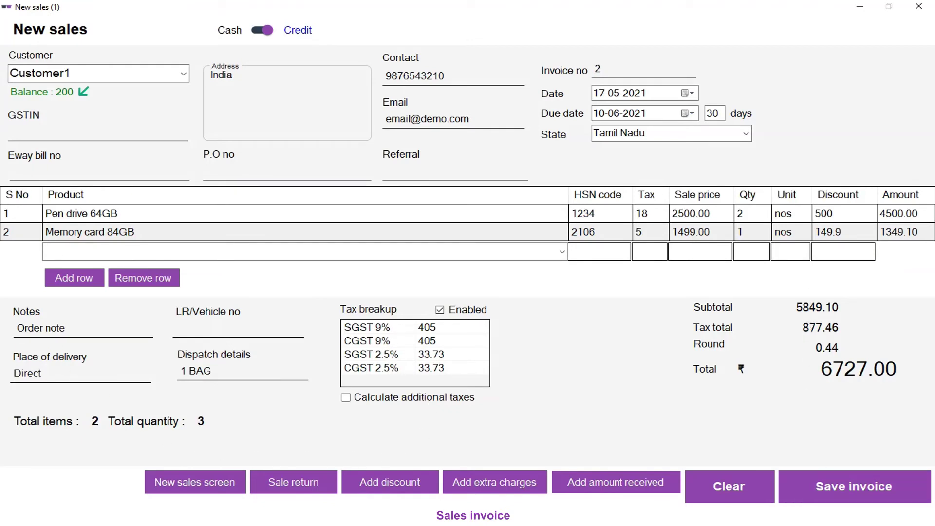
Step: Save the invoice, compare Template2, Template3, A5, 80mm and custom previews, and settle on Template1
click(850, 498)
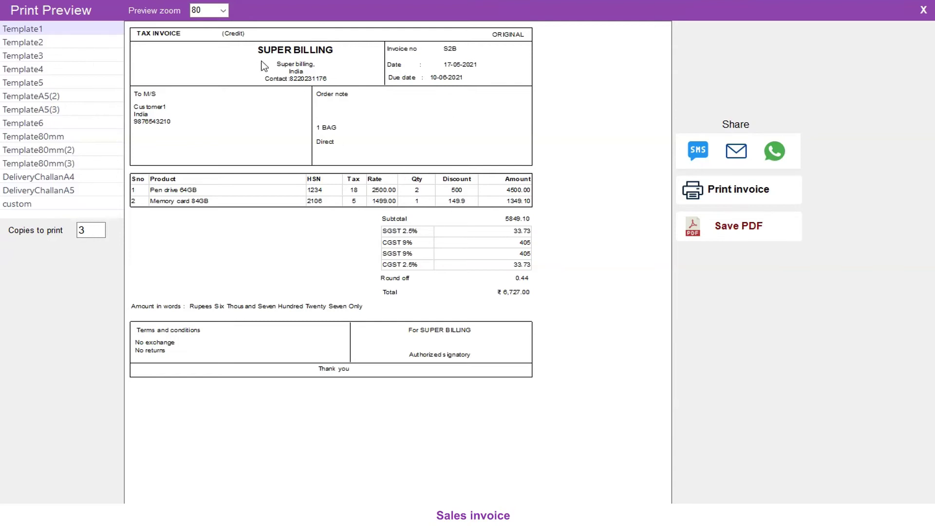
click(23, 43)
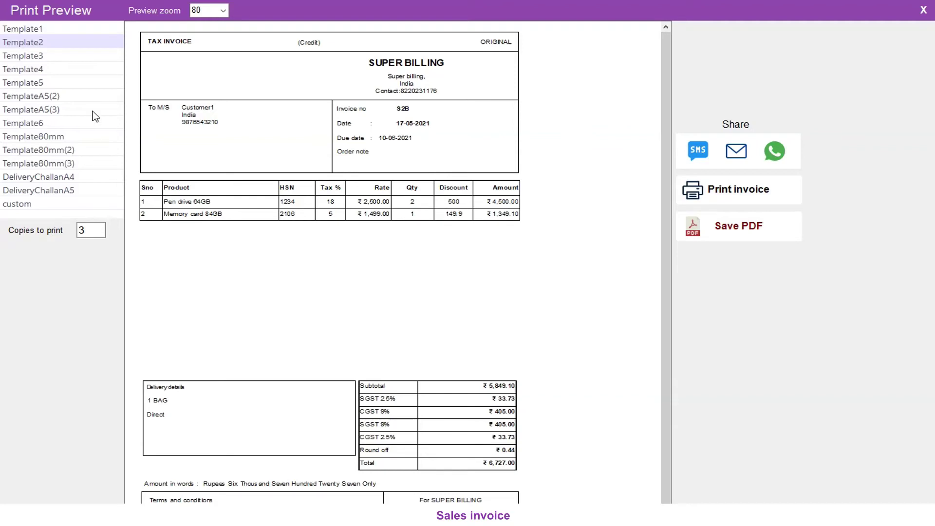
click(23, 55)
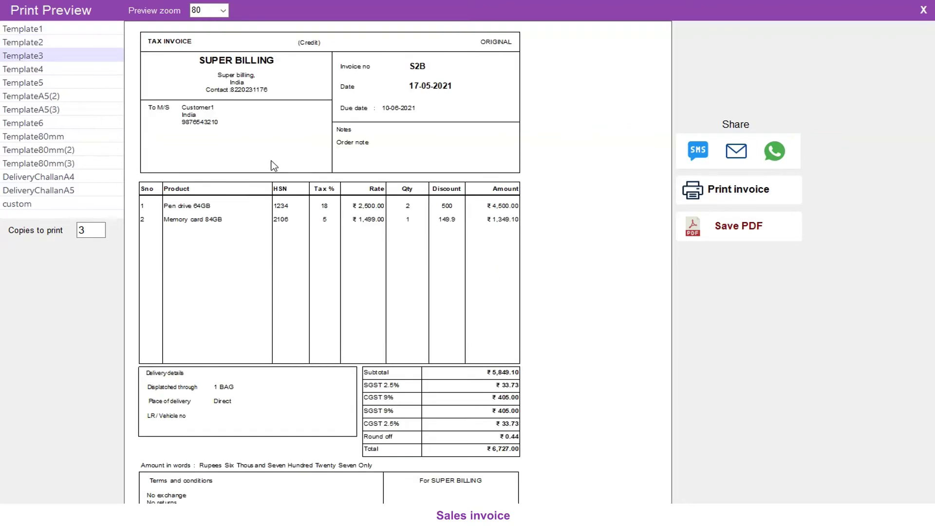
click(33, 30)
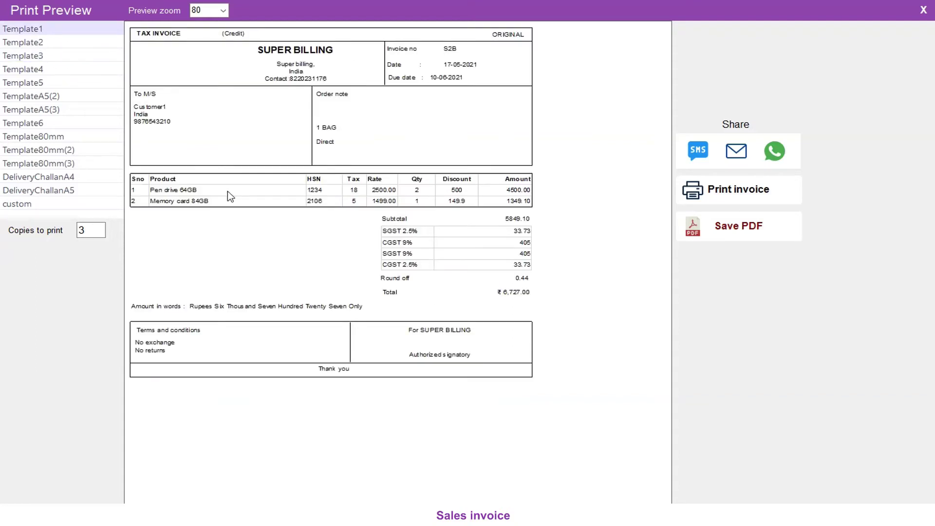
click(23, 96)
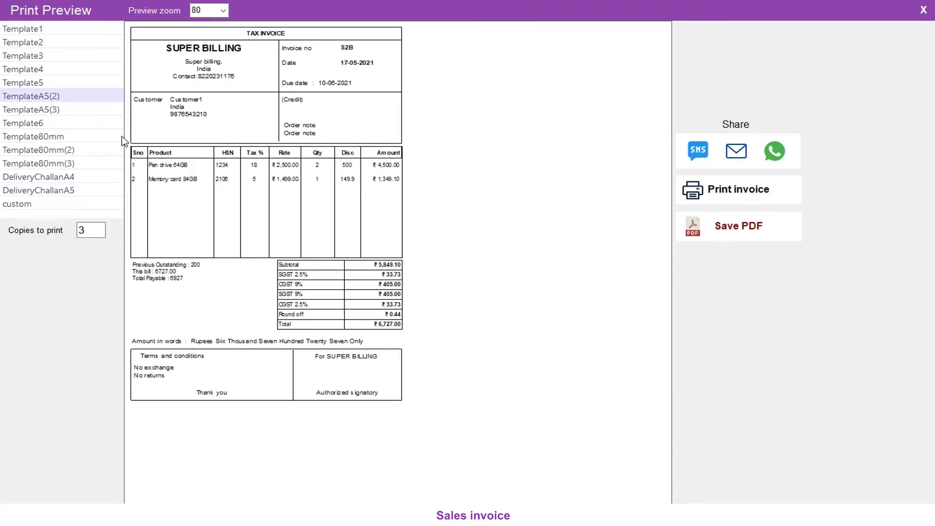
click(42, 137)
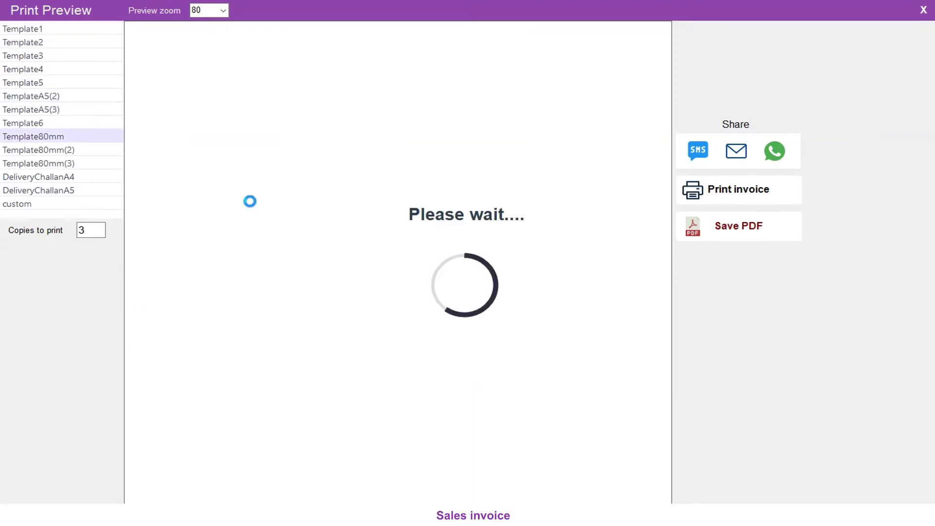
click(45, 208)
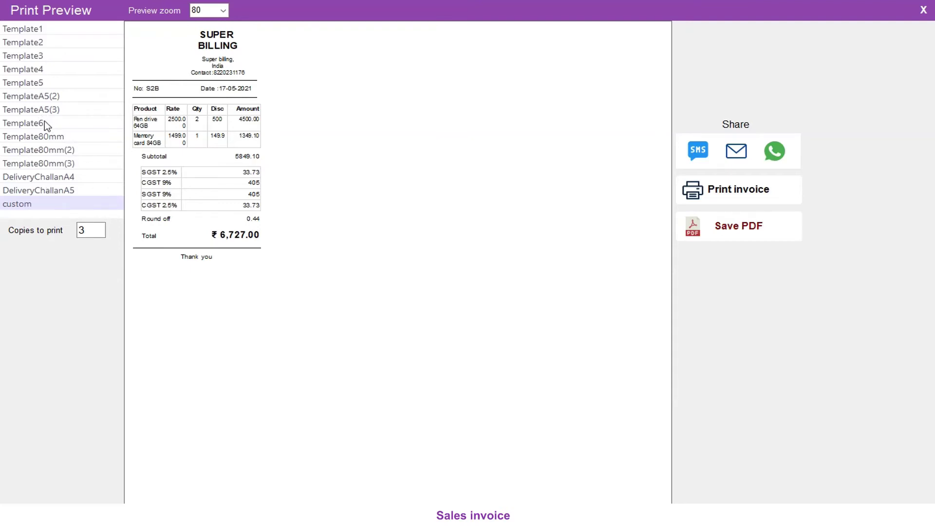
click(20, 28)
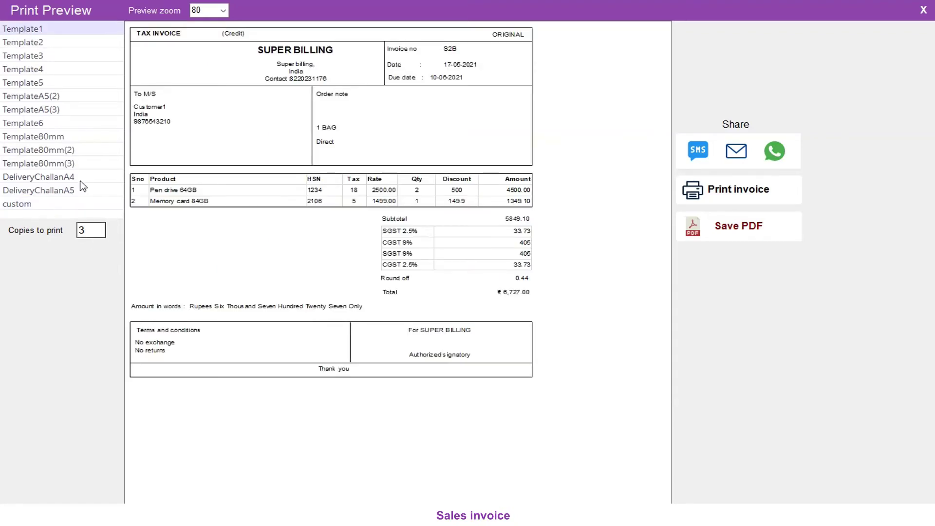
Step: Set copies to print to 1 and send the invoice to the PDF printer
double_click(86, 232)
text(1)
drag(98, 231, 52, 226)
click(91, 235)
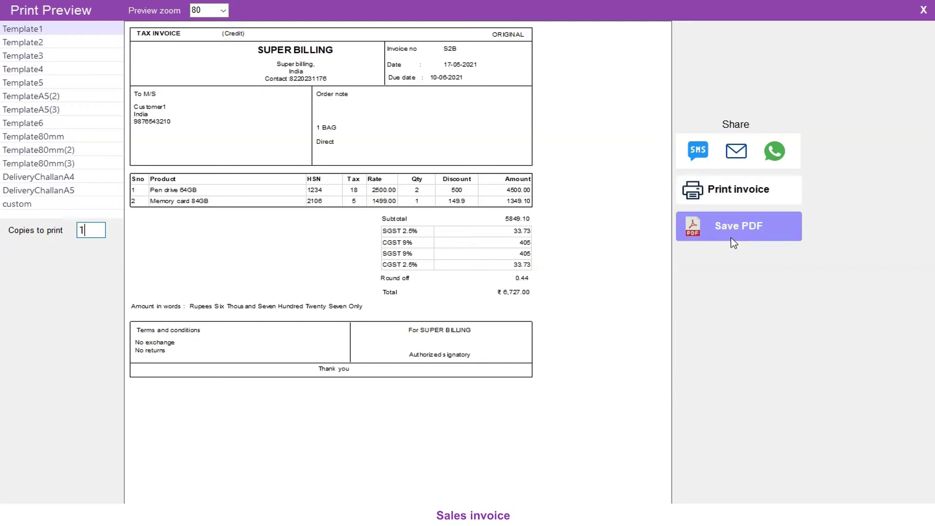
click(728, 193)
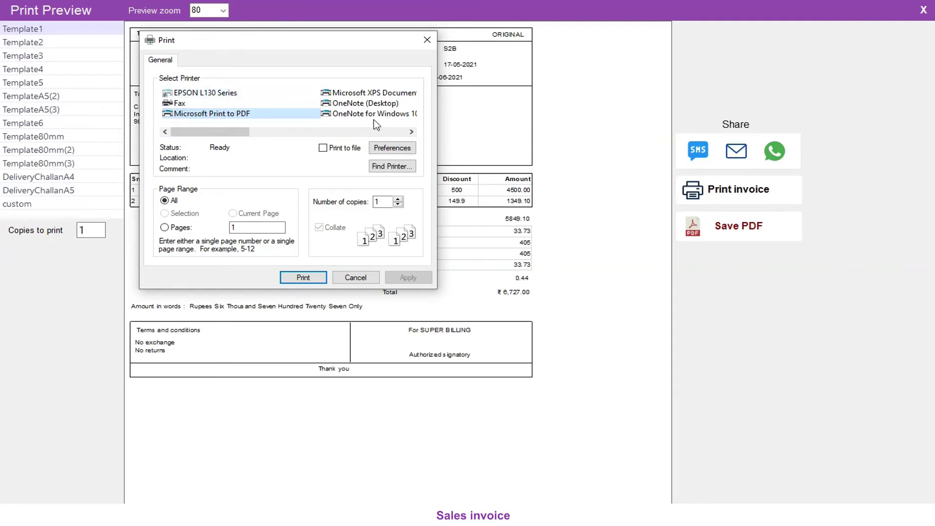
click(303, 277)
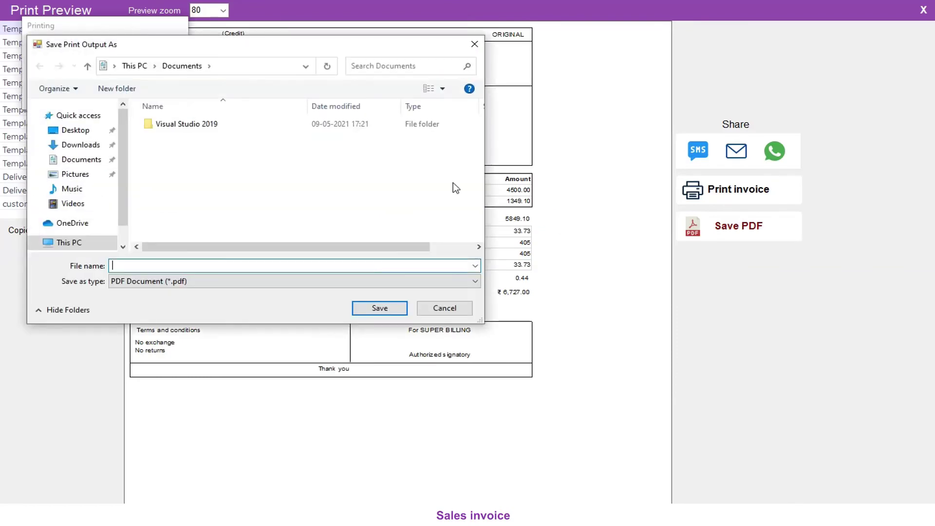
Step: Save the invoice PDF as inv 2 on the Desktop
click(73, 130)
click(223, 266)
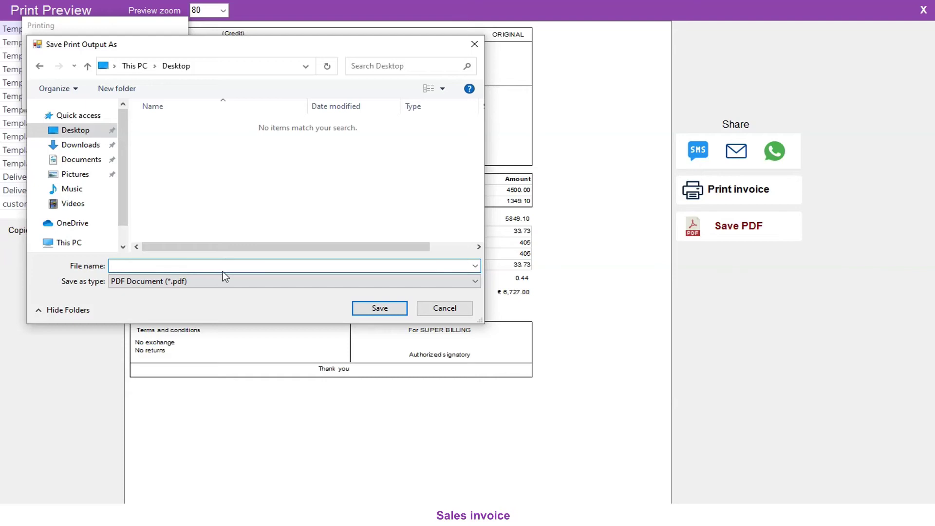
text(inv 12)
key(BackSpace)
key(BackSpace)
text(2)
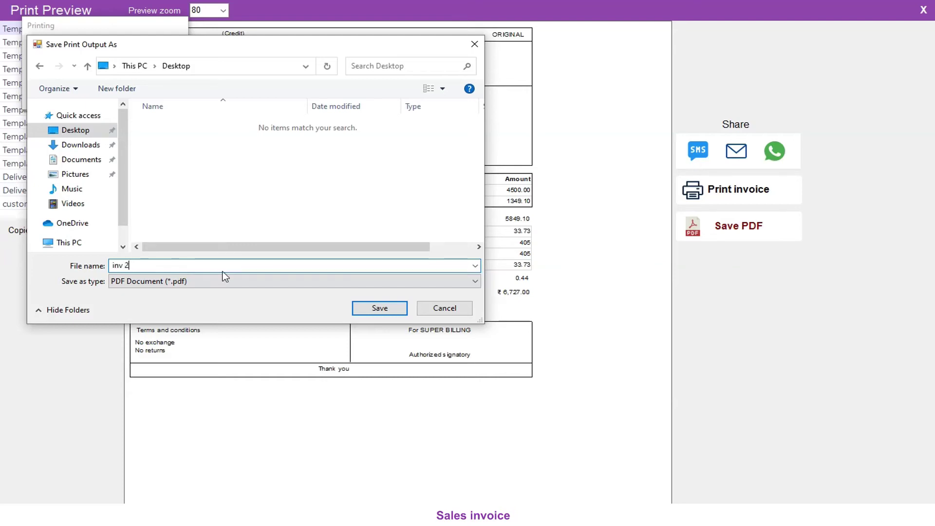
click(373, 308)
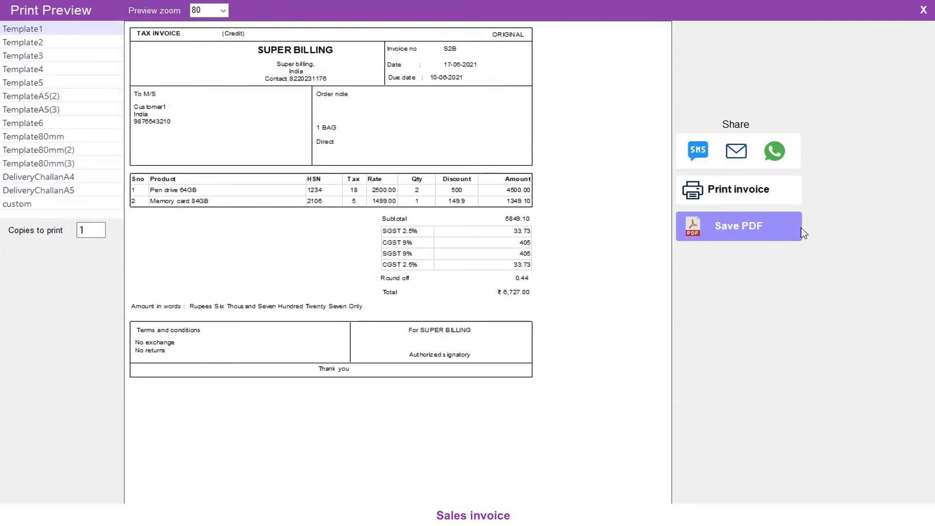
Step: Close the print preview and New sales windows and minimise the Dashboard
click(924, 10)
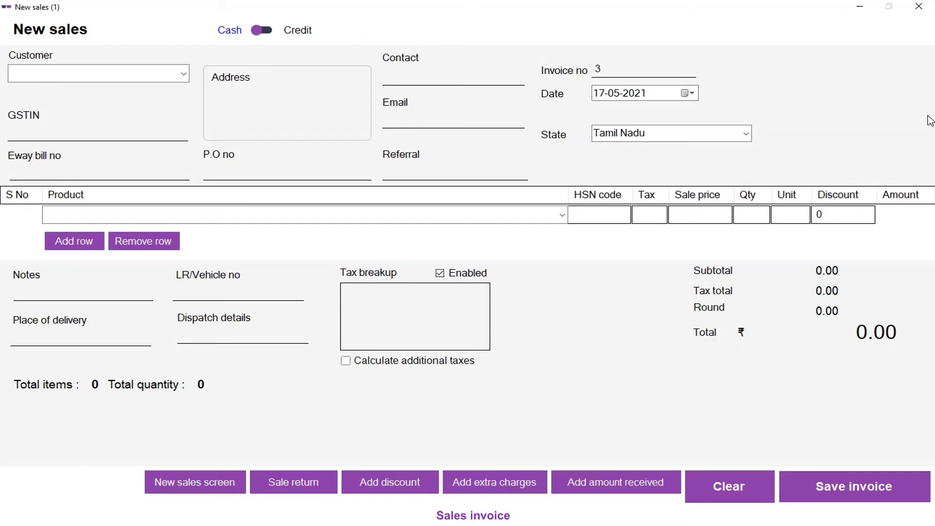
click(924, 5)
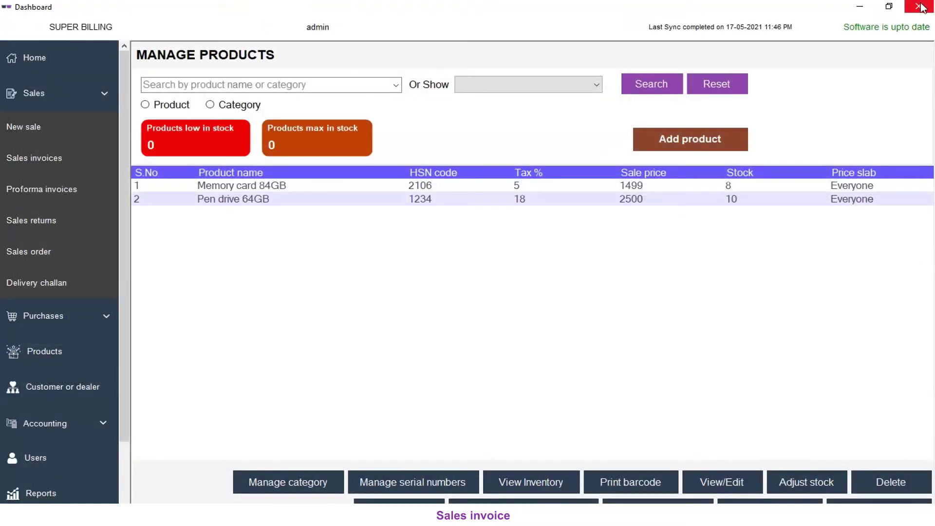
click(851, 9)
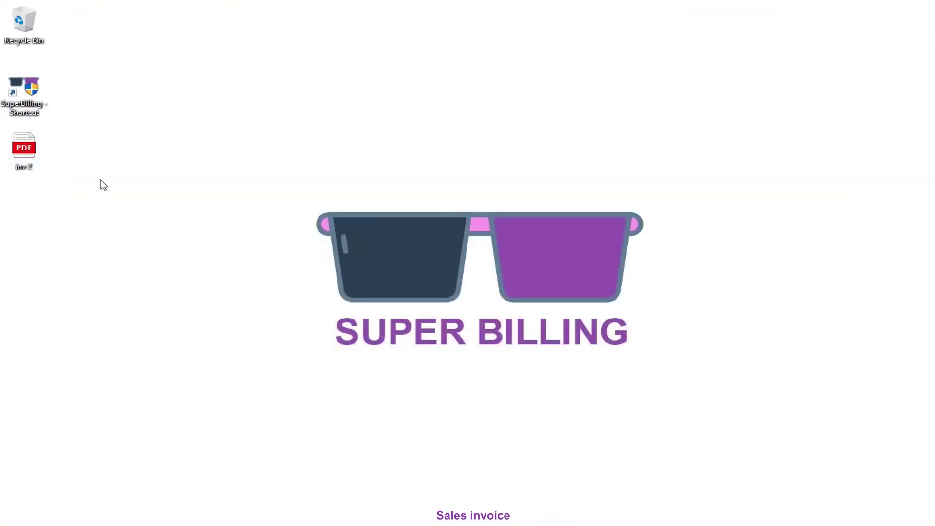
double_click(34, 159)
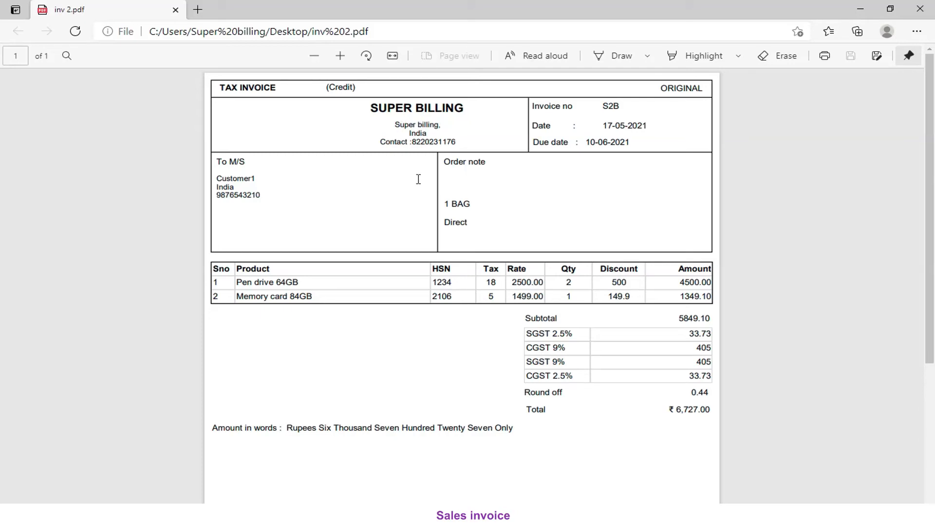
scroll(427, 195, down, 3)
scroll(428, 196, down, 2)
scroll(426, 193, up, 5)
scroll(424, 187, down, 5)
scroll(426, 184, up, 5)
click(920, 8)
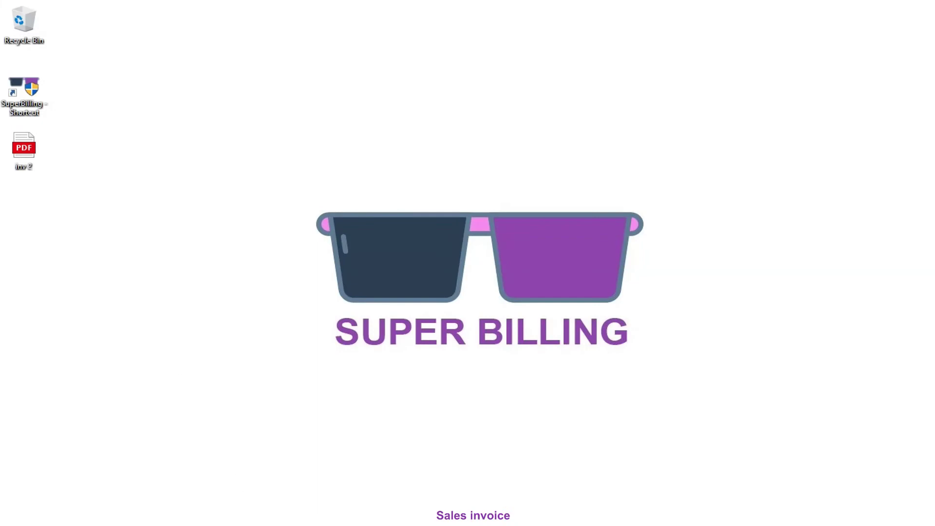
click(312, 515)
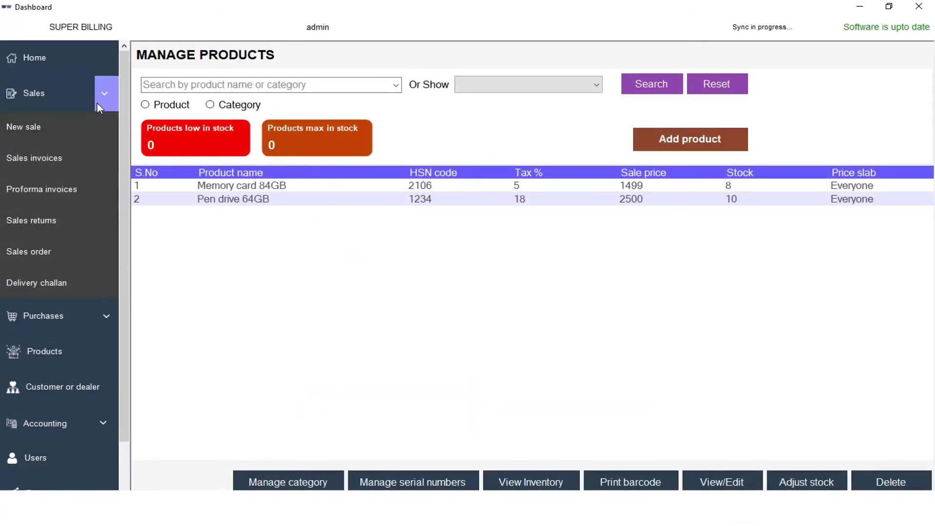
Step: Open the product list, select Pen drive 64GB and view its stock history
click(98, 100)
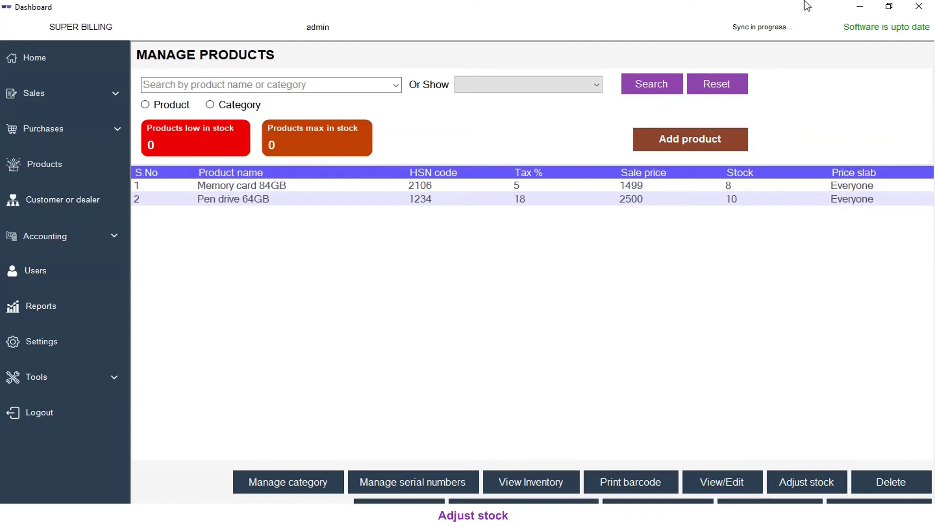
click(65, 165)
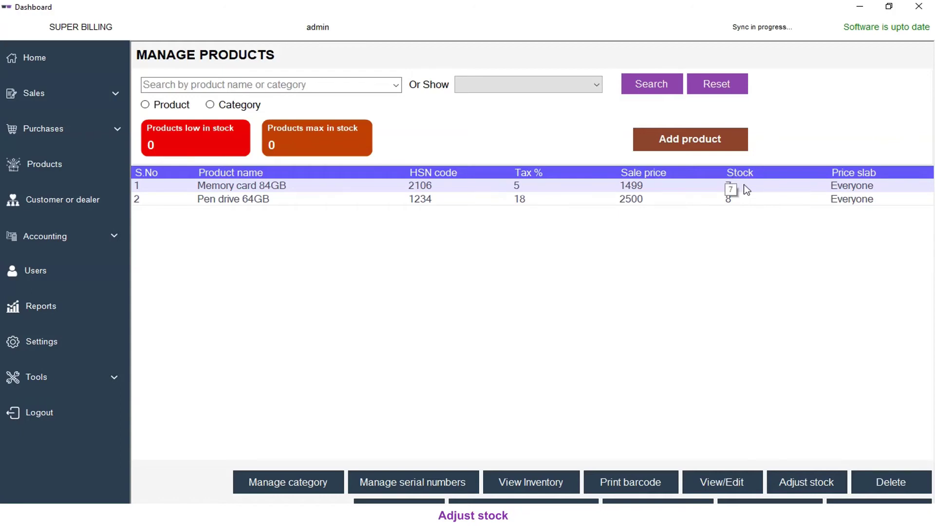
click(739, 199)
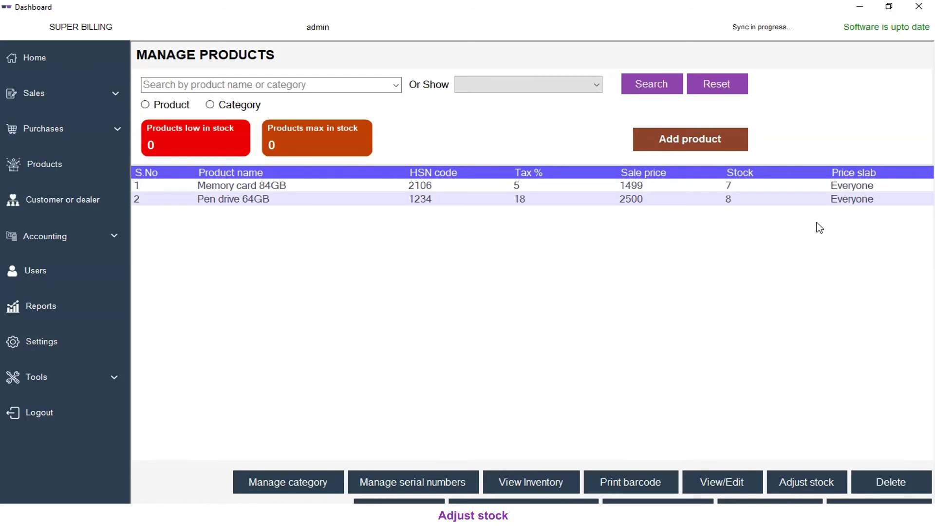
click(754, 185)
click(749, 199)
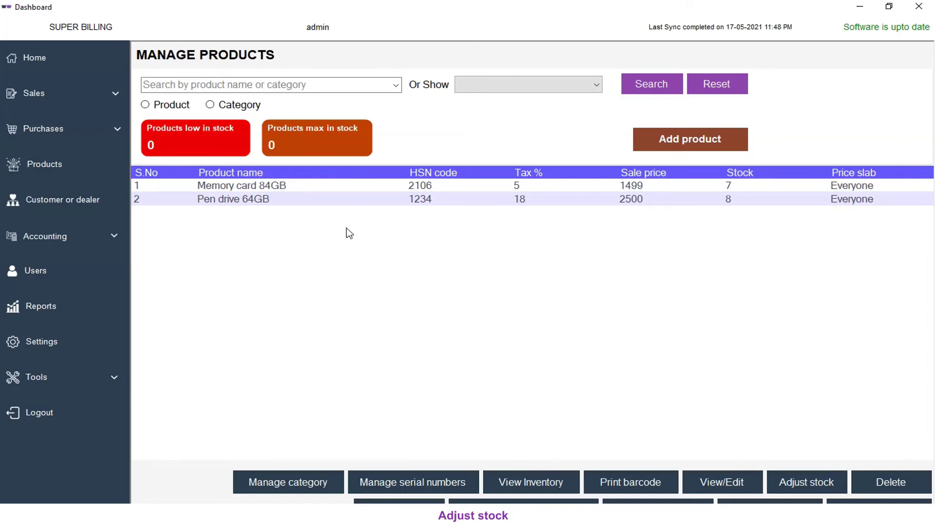
click(541, 481)
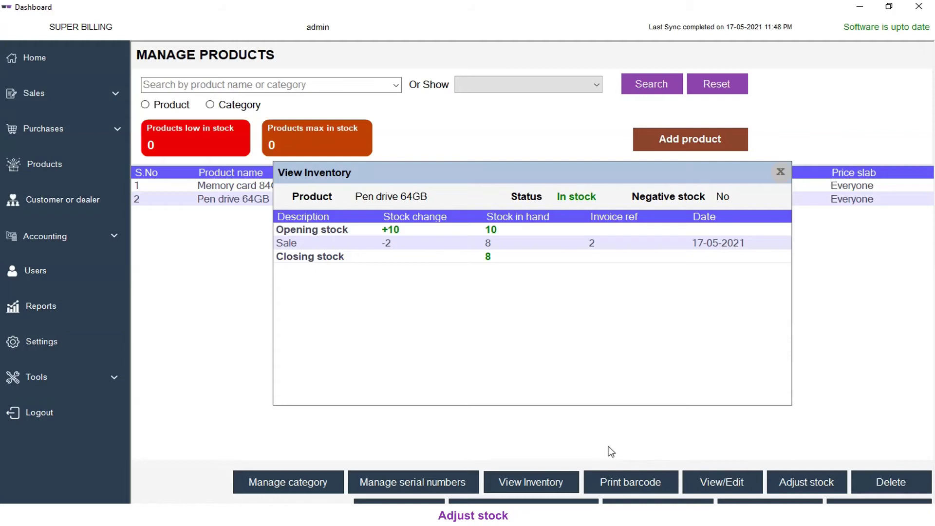
Step: Review Pen drive 64GB's Opening stock, Sale of -2 and Closing stock entries, then close the history
click(333, 233)
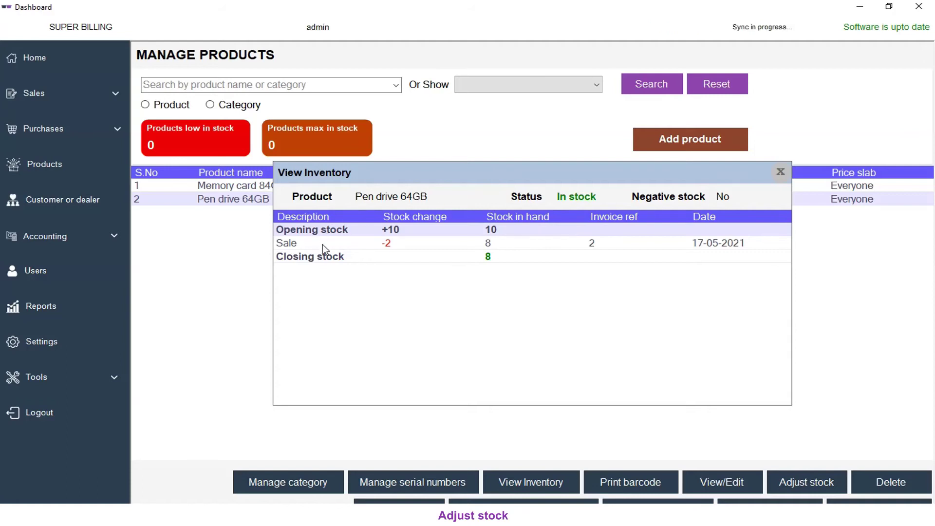
click(372, 243)
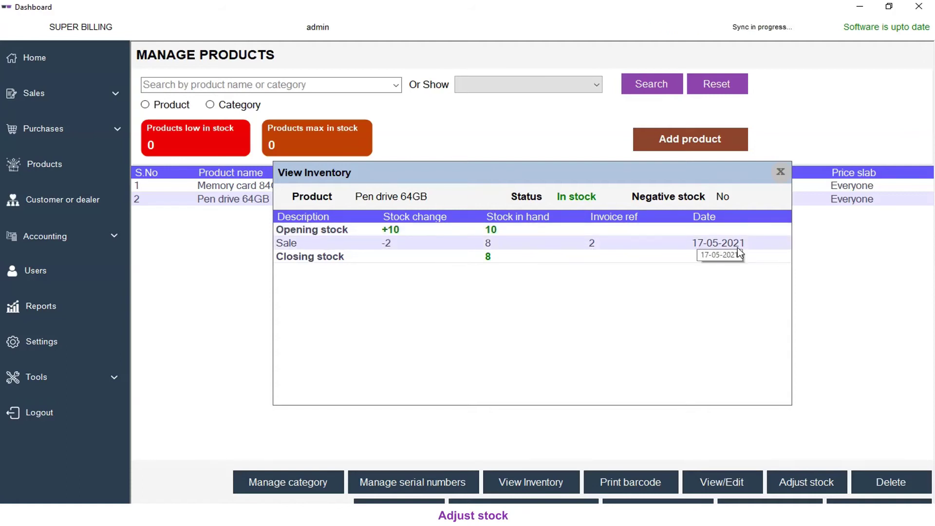
click(523, 259)
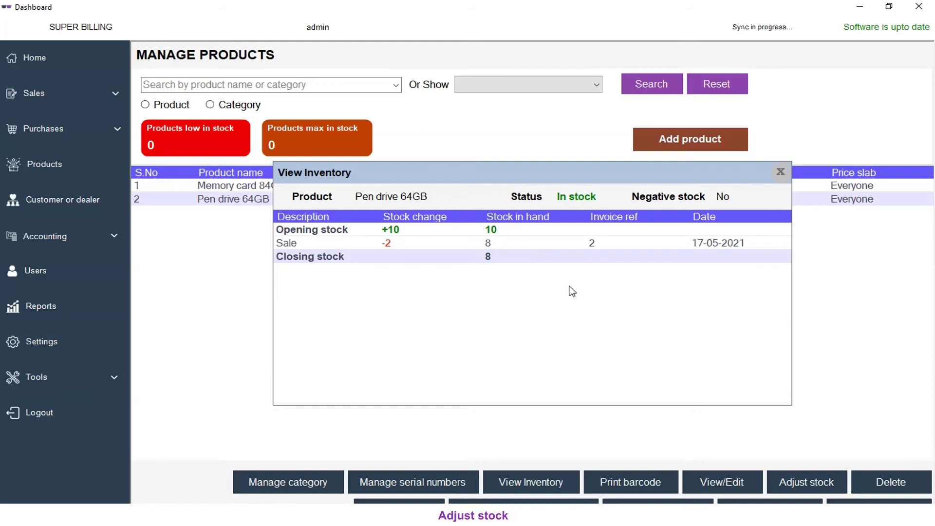
click(780, 172)
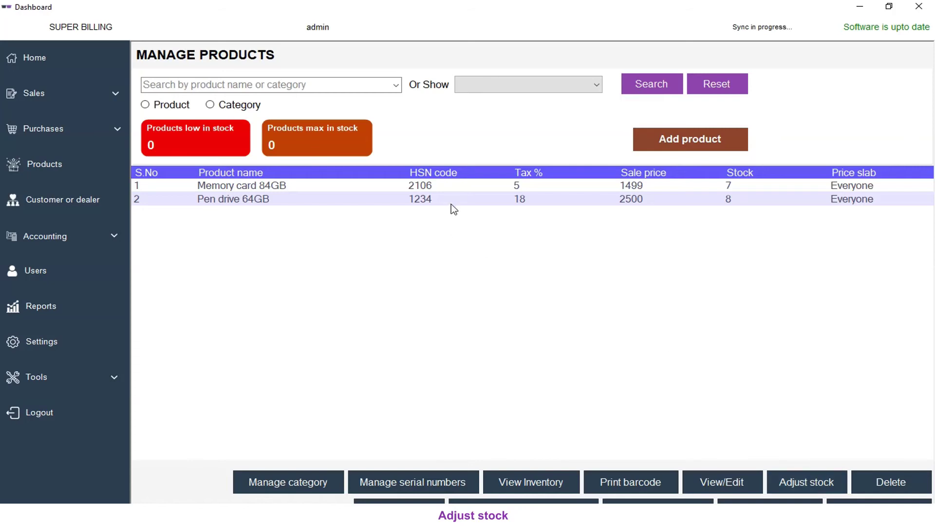
click(822, 488)
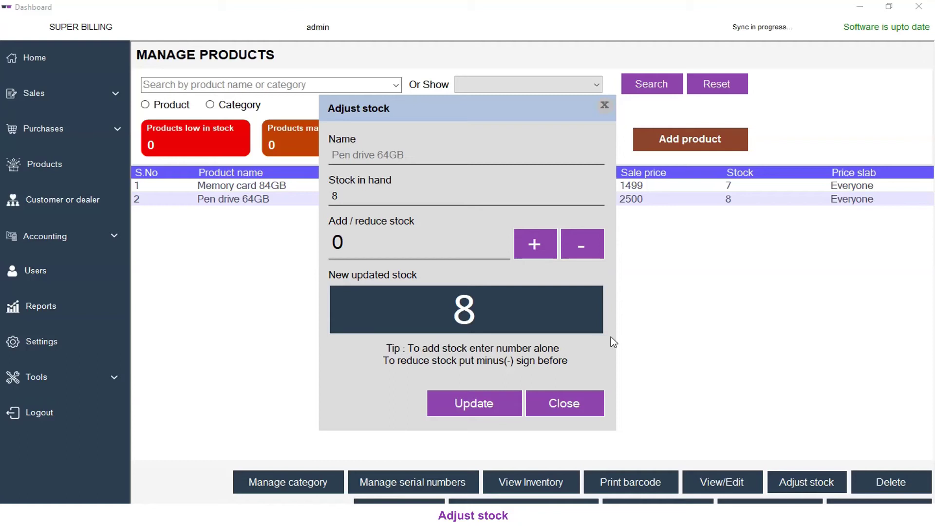
Step: Adjust Pen drive 64GB's stock by +1 and update, raising it from 8 to 9
click(348, 194)
click(428, 247)
click(582, 243)
click(582, 244)
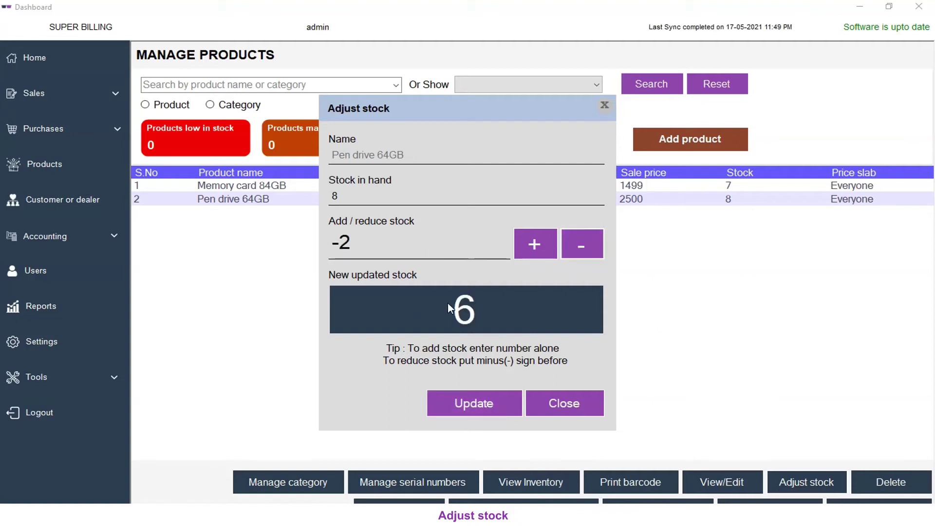
click(543, 243)
click(542, 244)
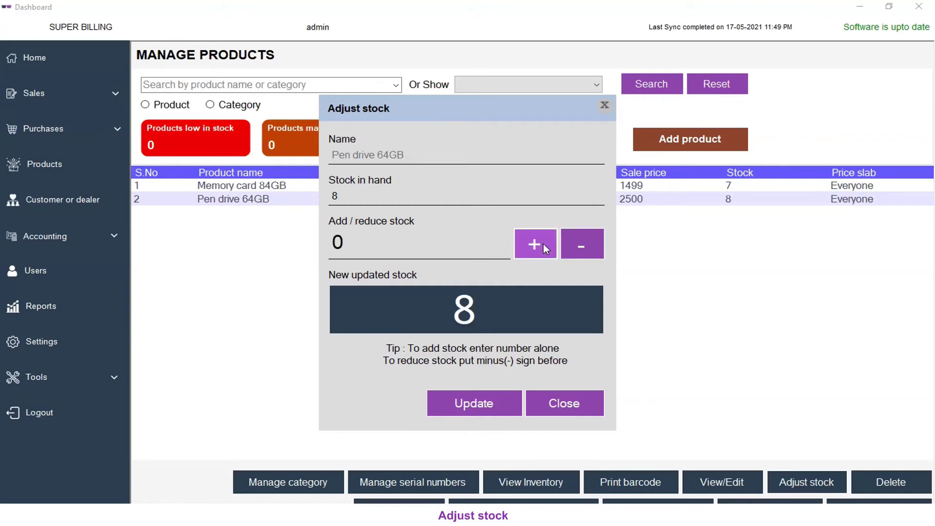
click(525, 247)
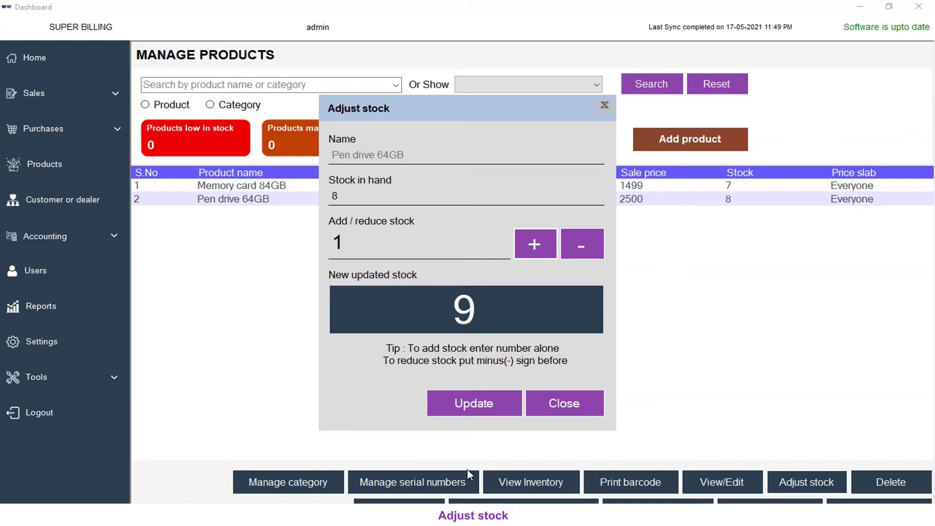
click(472, 405)
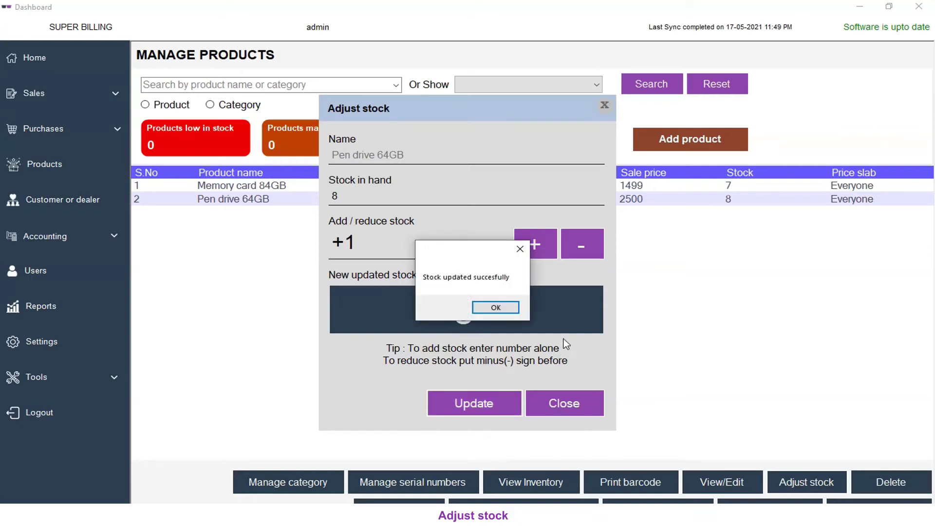
click(506, 307)
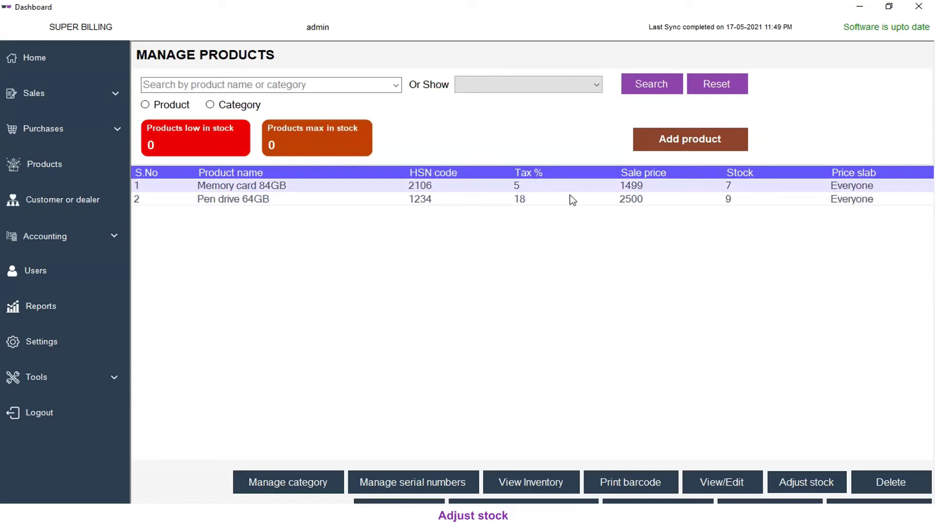
click(425, 200)
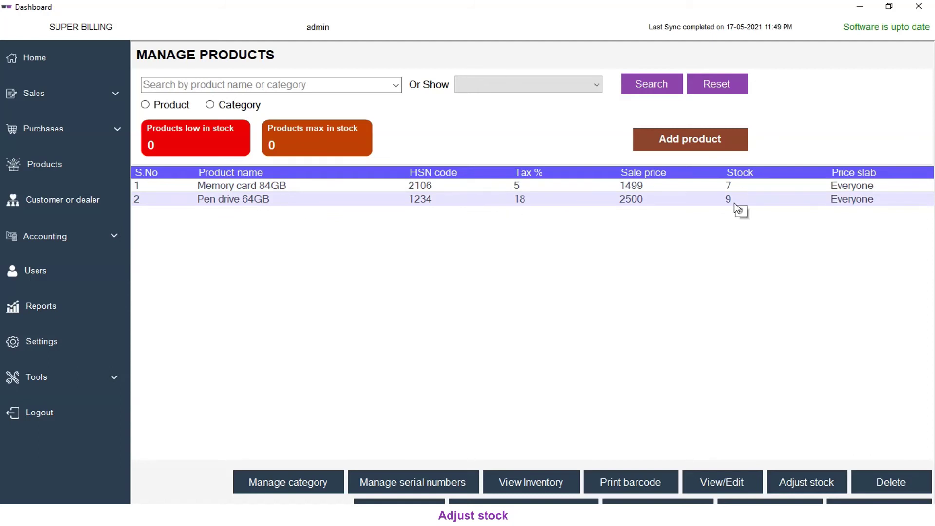
click(539, 480)
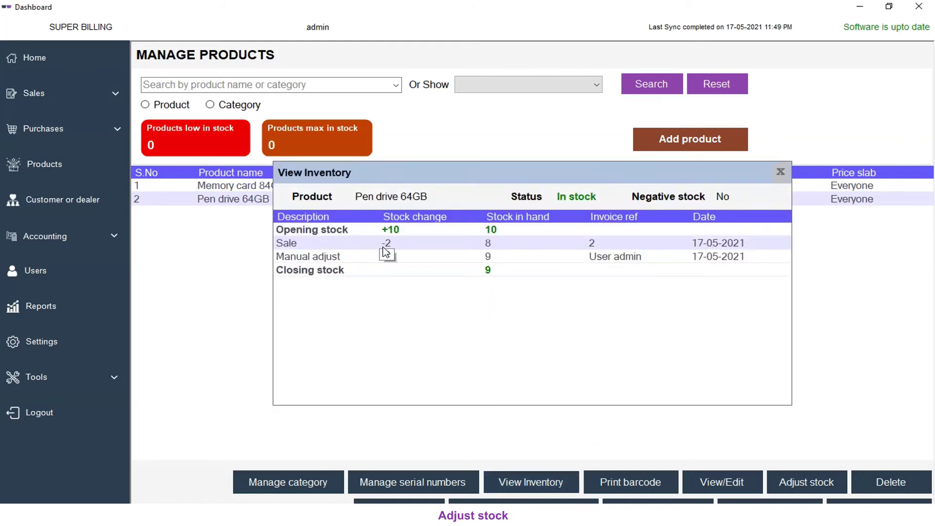
click(336, 258)
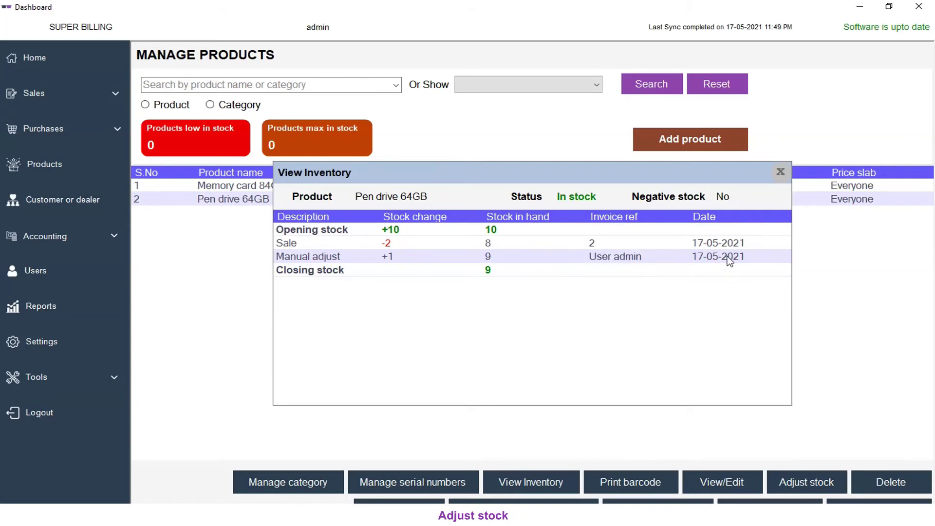
click(486, 271)
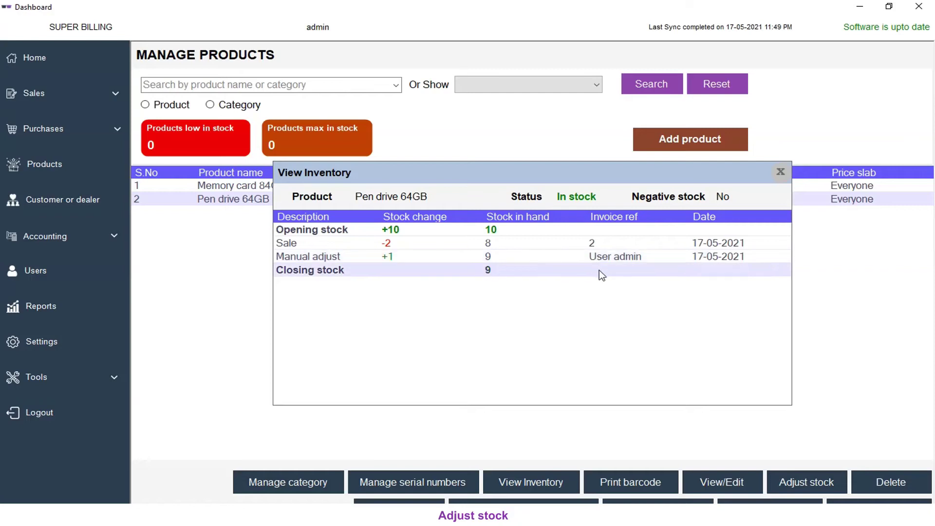
click(780, 172)
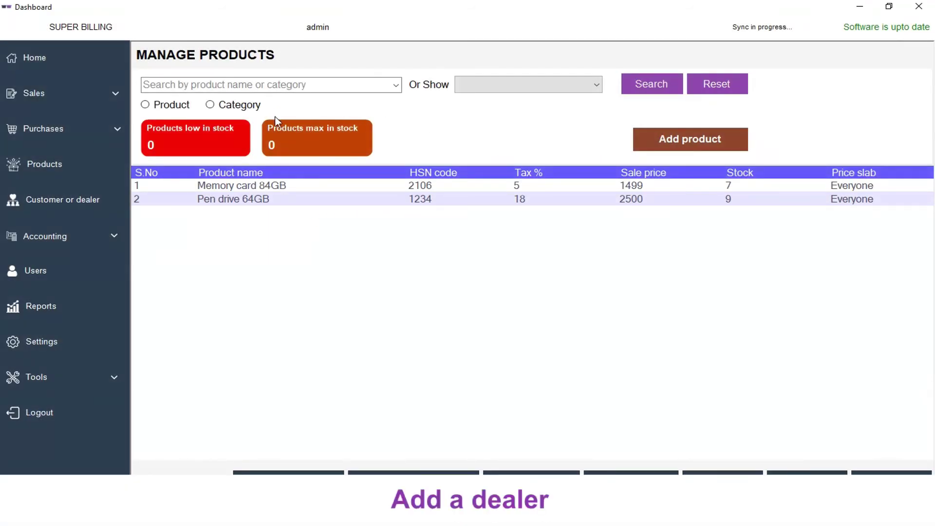
Step: Start a new contact named Dealer1 with state Delhi and a mobile number
click(39, 204)
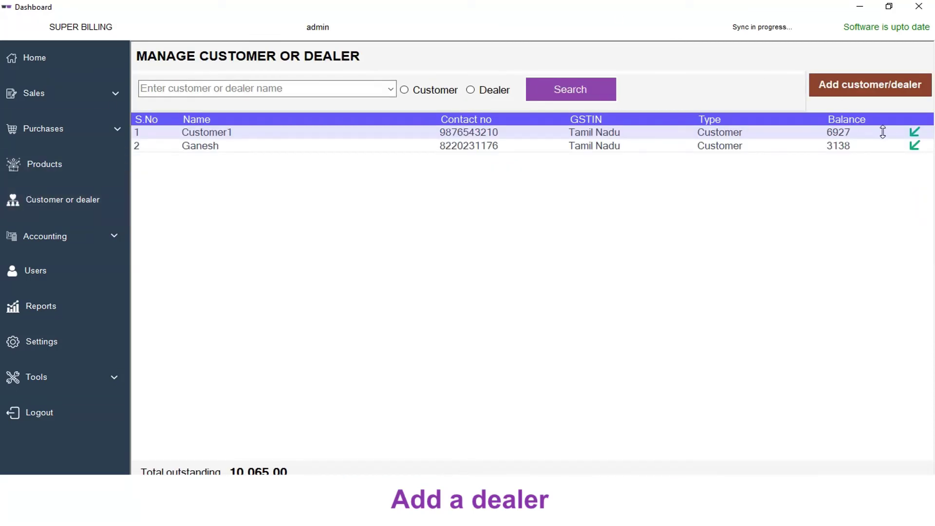
click(886, 94)
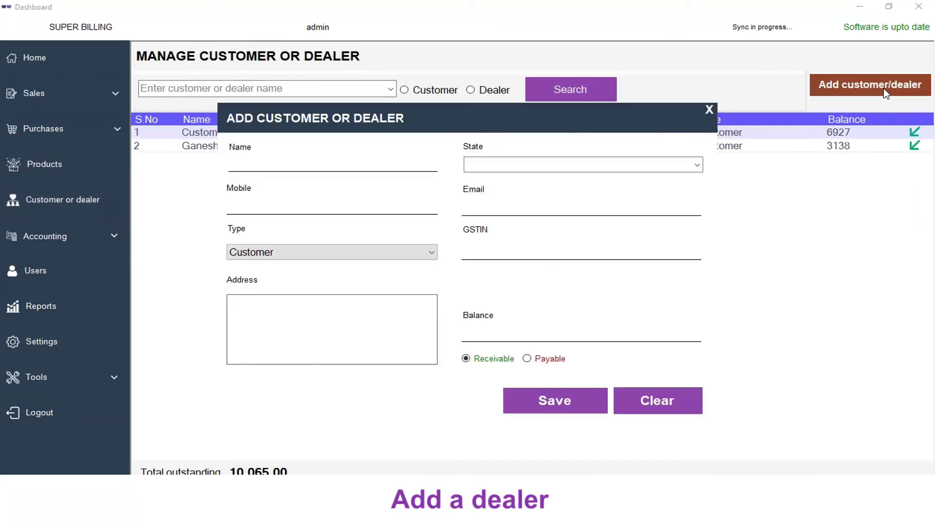
click(327, 164)
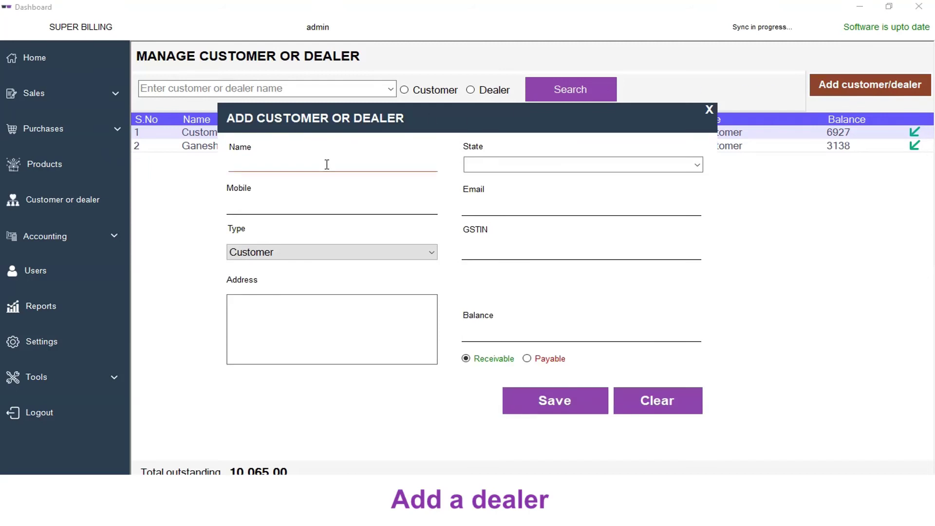
text(Dealer1)
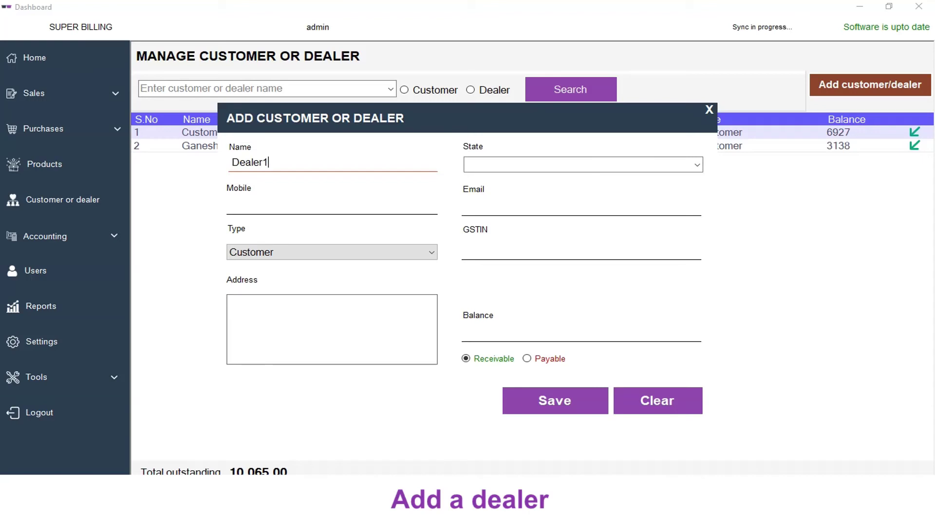
click(495, 167)
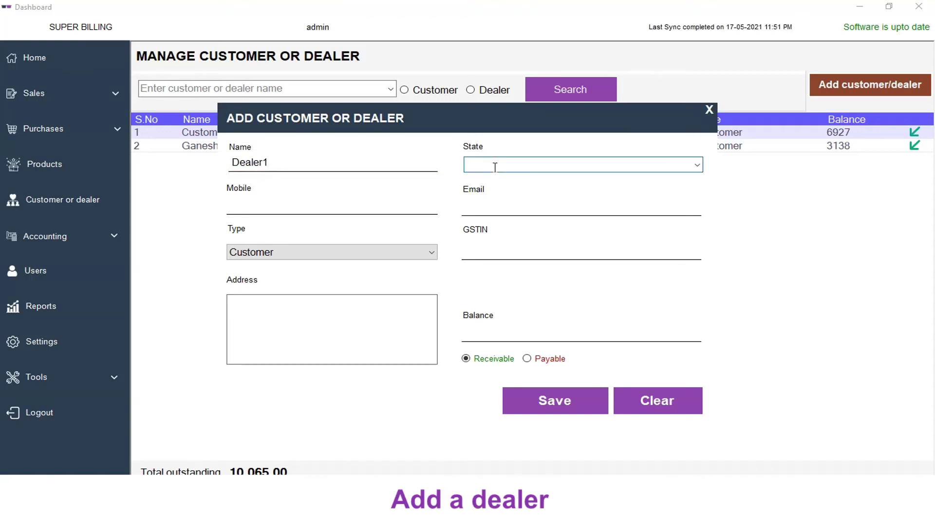
text(de)
key(Return)
click(342, 205)
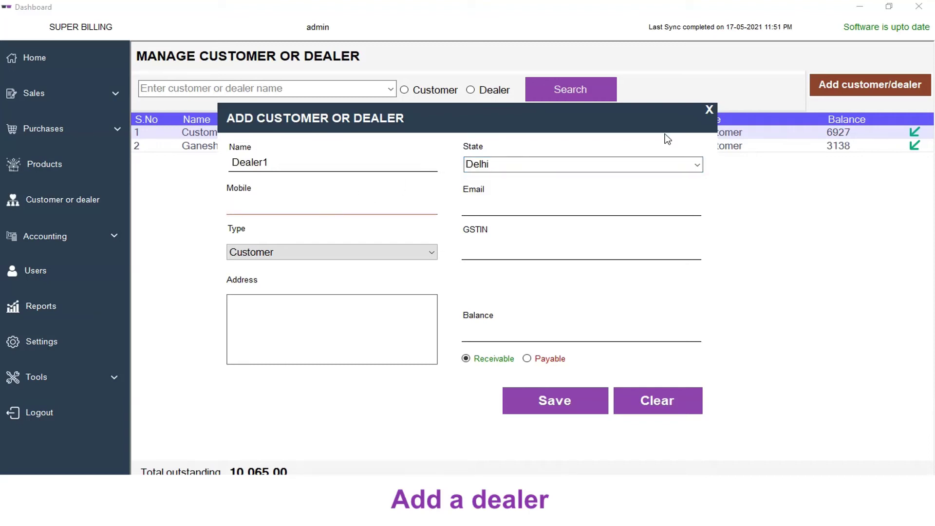
text(9999999)
click(641, 209)
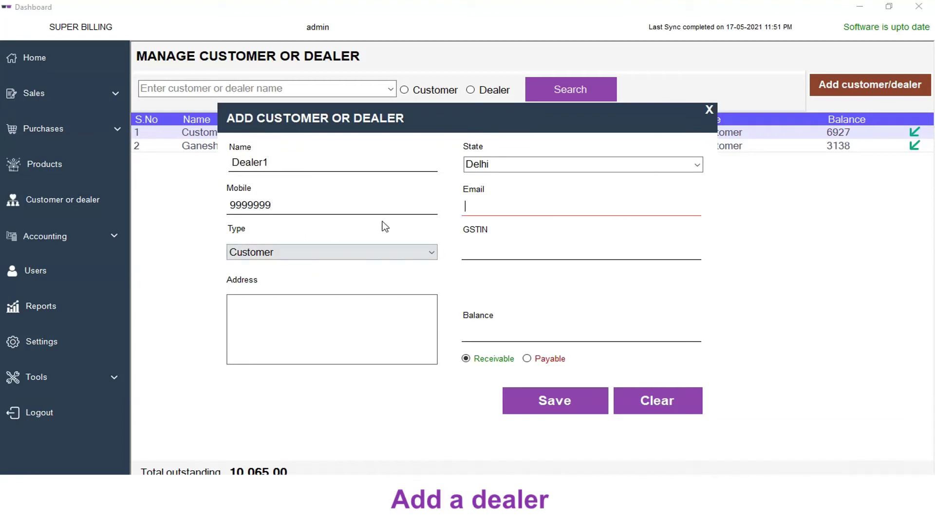
Step: Make the contact a Dealer with a 1000 payable opening balance and save it
click(299, 251)
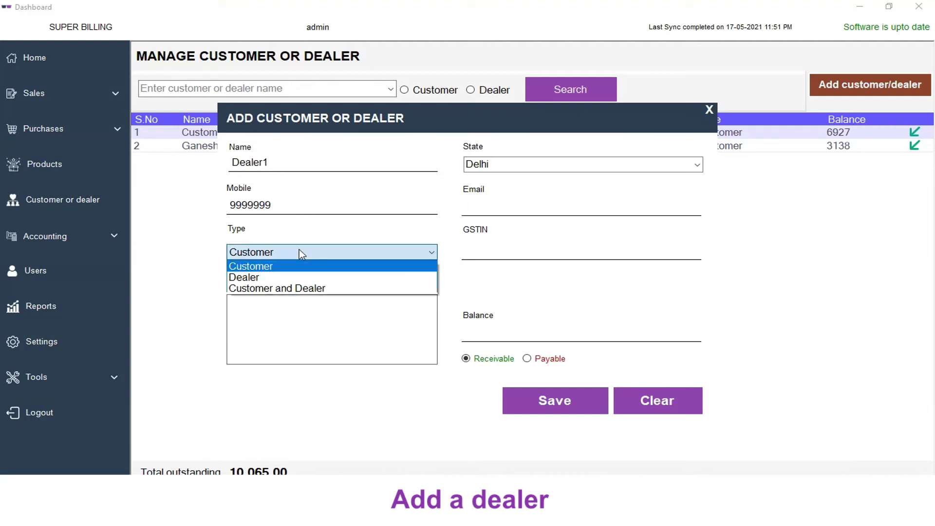
click(262, 278)
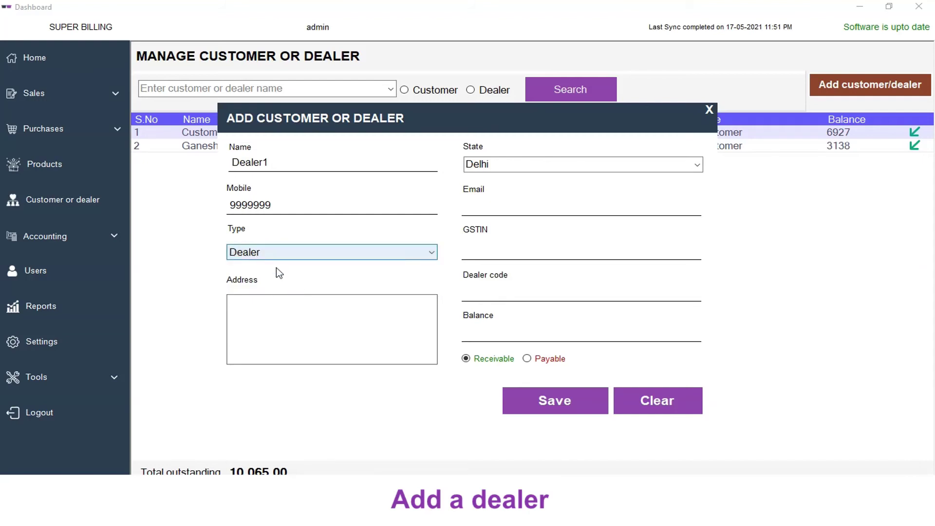
click(601, 256)
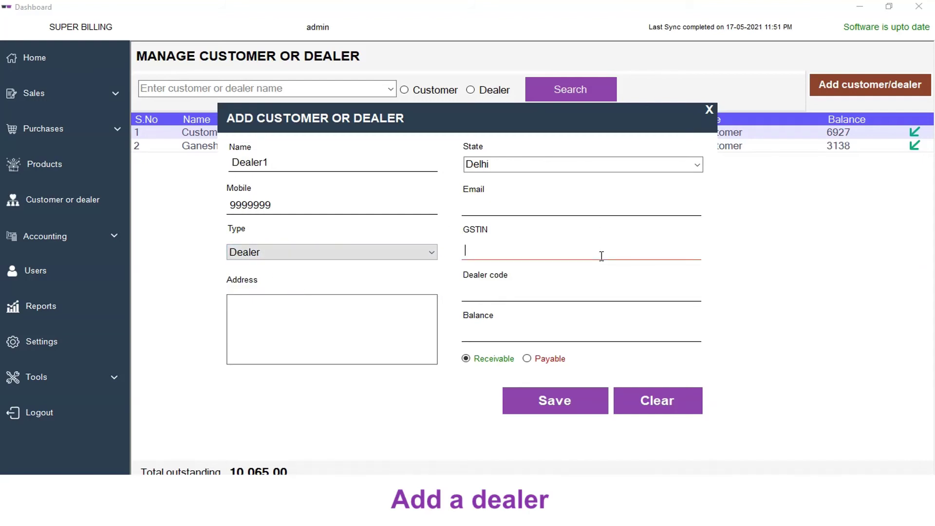
click(522, 295)
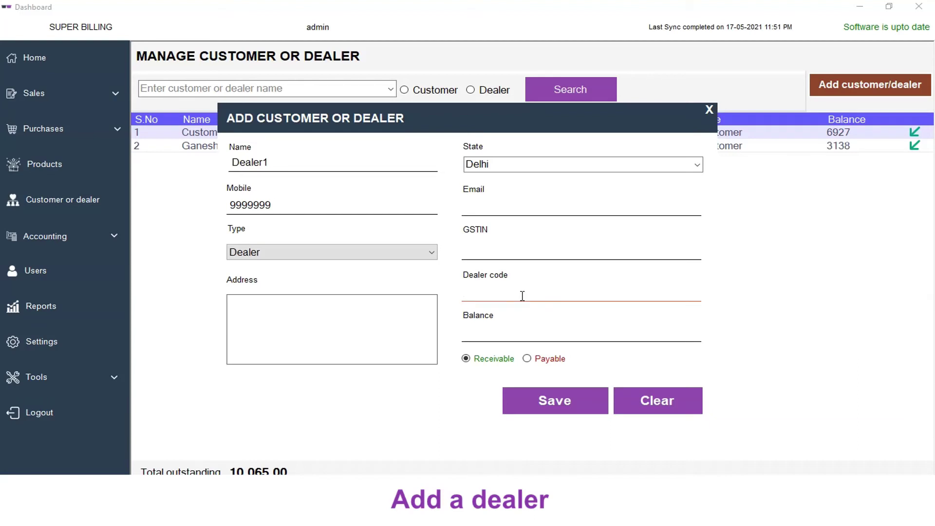
click(522, 335)
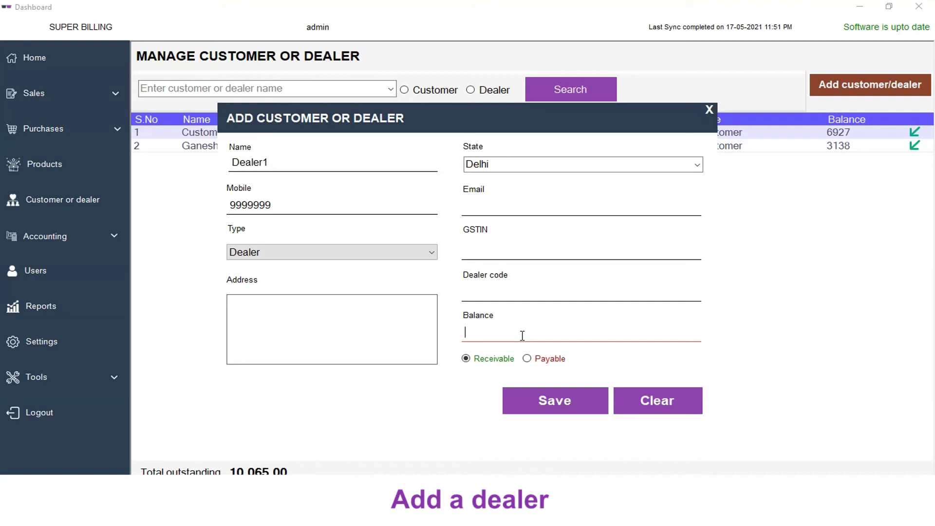
text(1000)
click(528, 360)
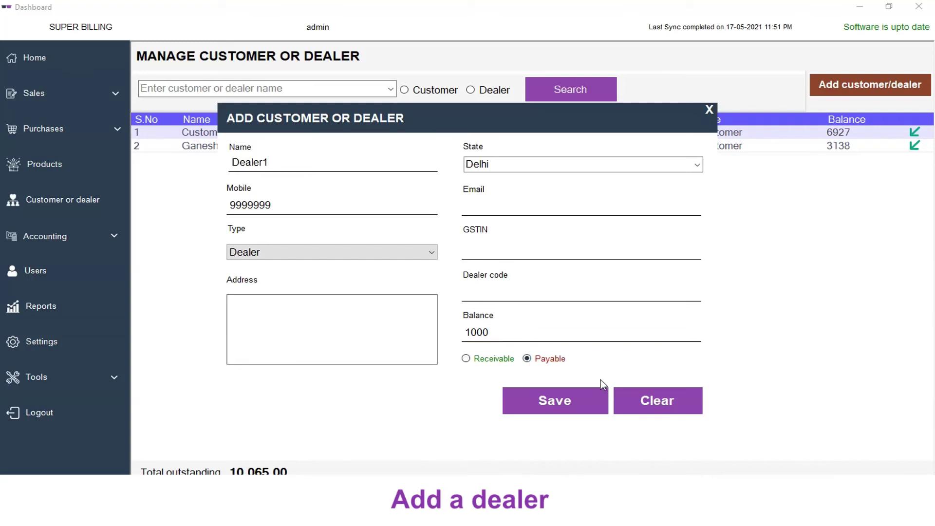
click(545, 402)
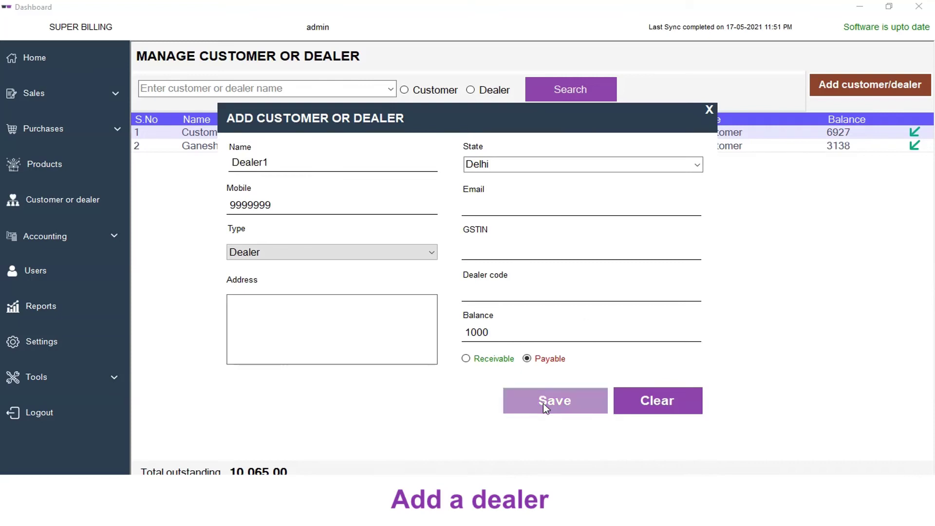
click(709, 110)
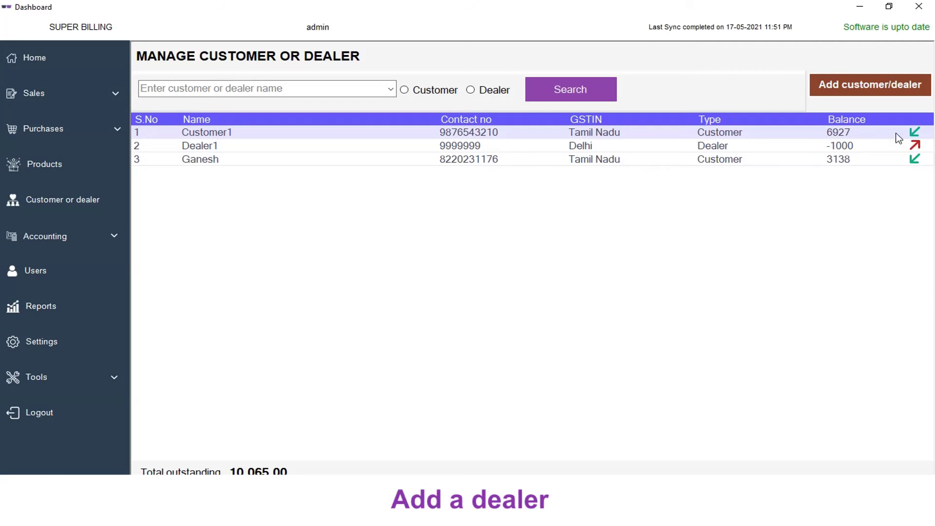
click(840, 149)
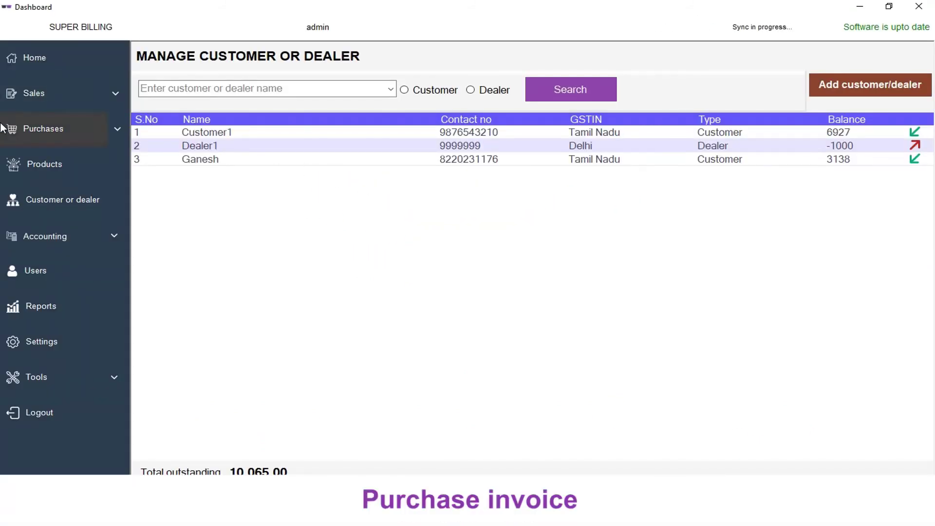
Step: Start a new credit purchase invoice with Dealer1 as the dealer
click(52, 130)
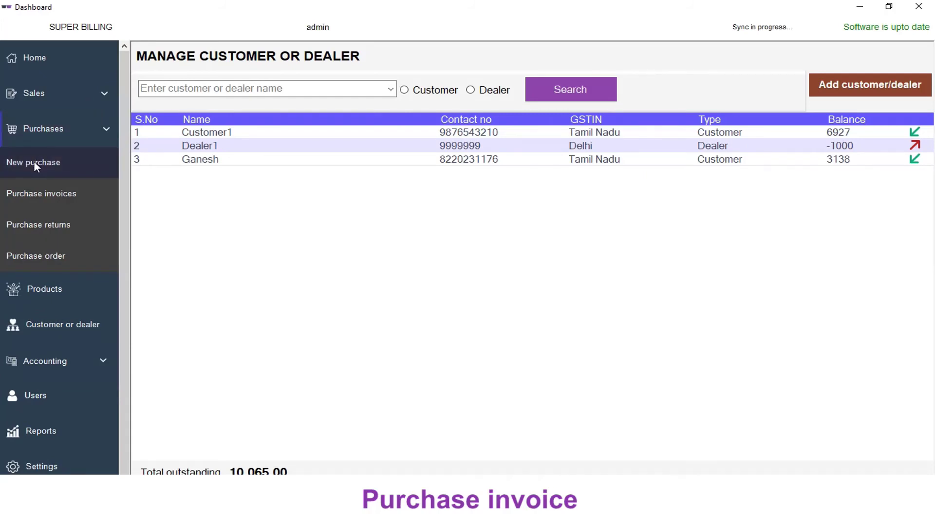
click(33, 161)
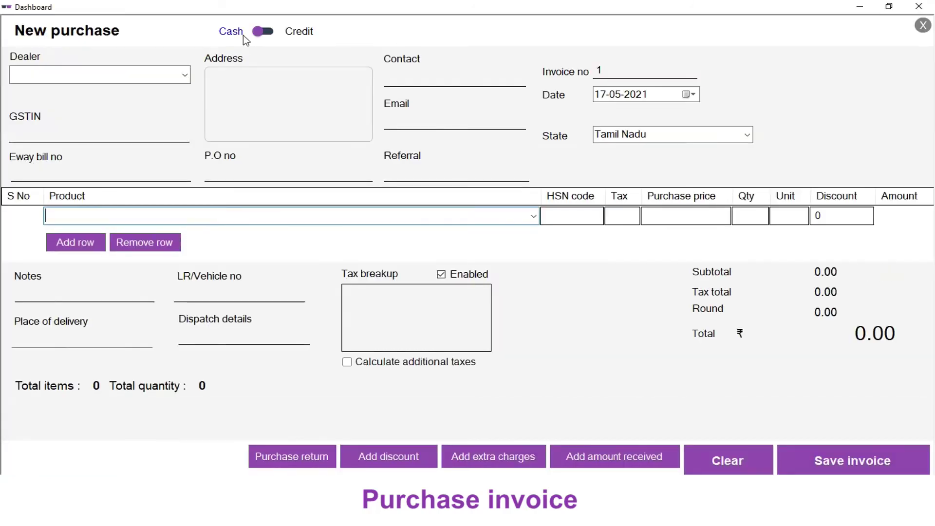
click(268, 34)
click(56, 74)
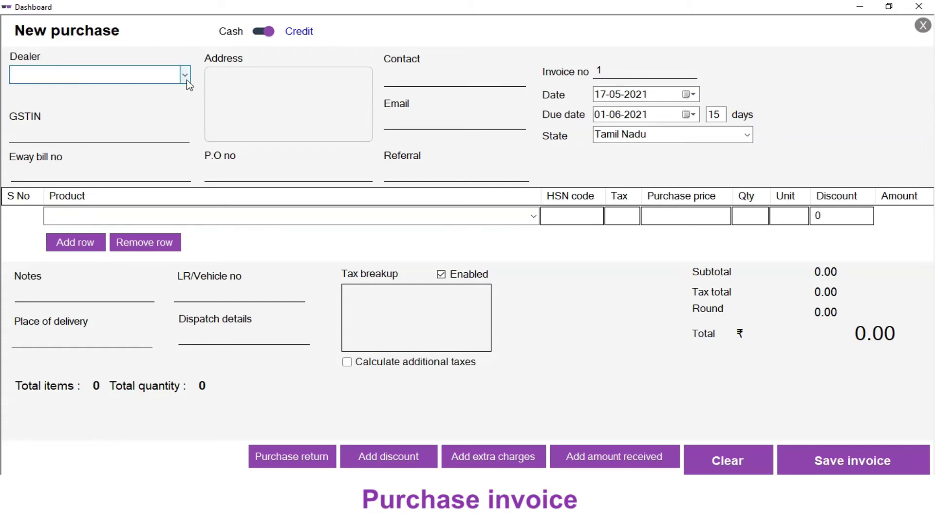
text(d)
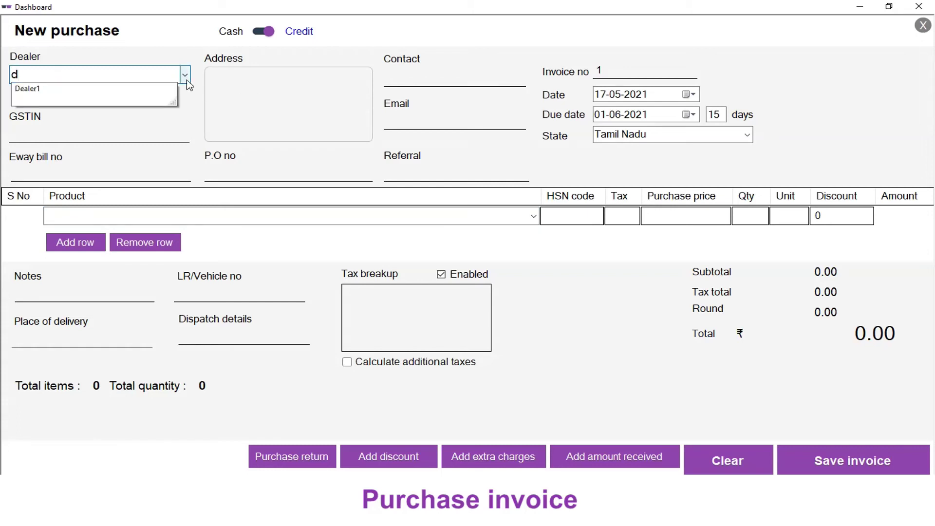
key(Down)
key(Return)
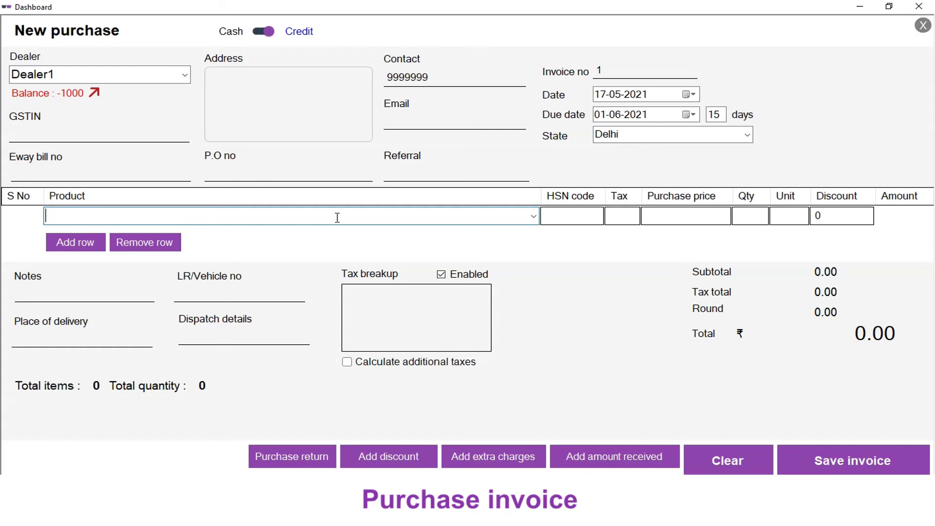
Step: Add a Pen drive 64GB line, save the 2360.00 invoice and close the form
text(pe)
key(Down)
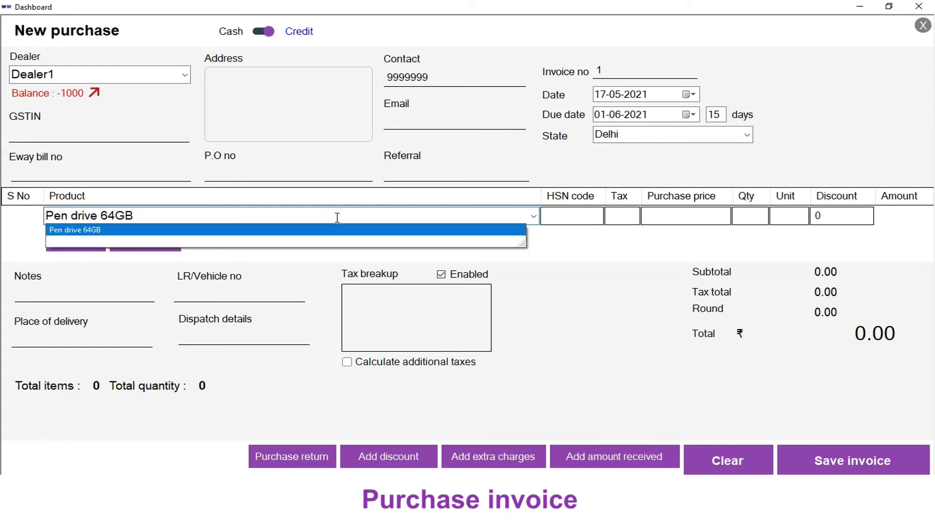
key(Return)
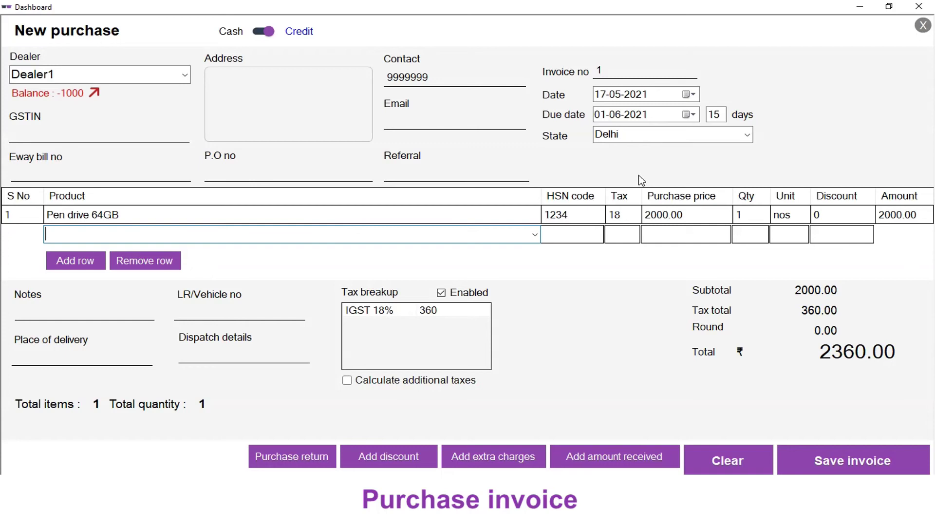
double_click(681, 215)
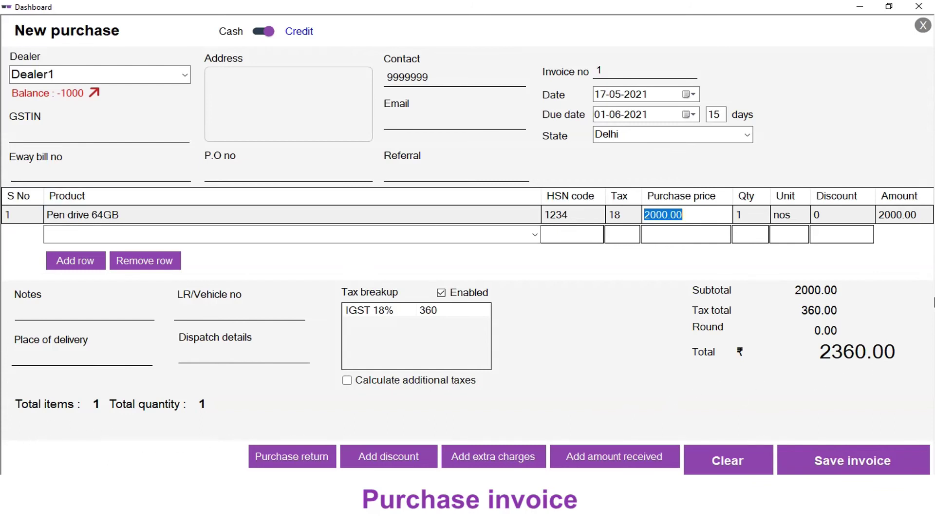
click(854, 463)
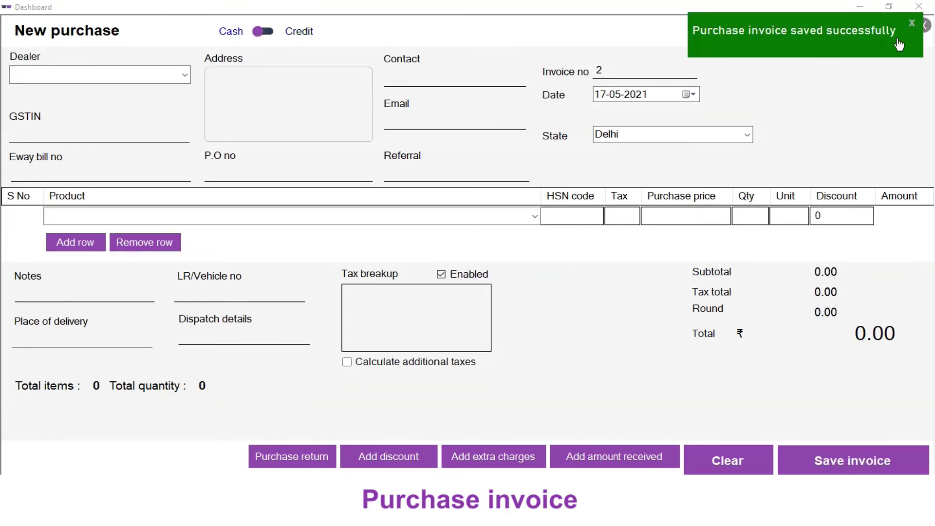
click(911, 25)
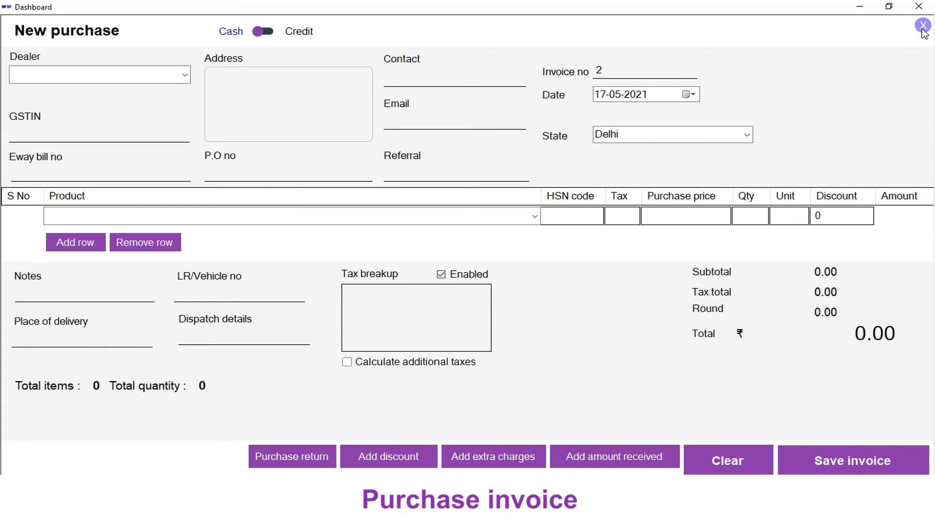
click(923, 27)
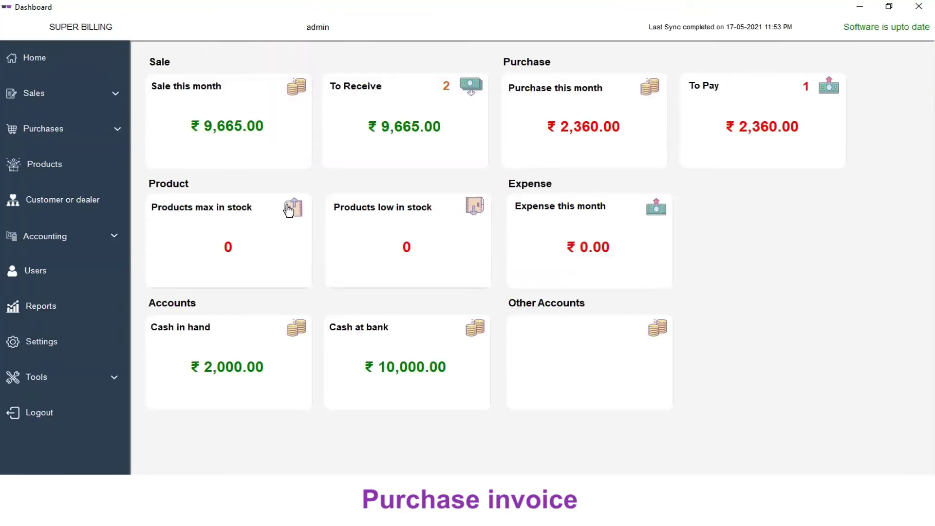
Step: Check Pen drive 64GB's stock history, where the +1 purchase on invoice 1 brings stock to 10
click(51, 170)
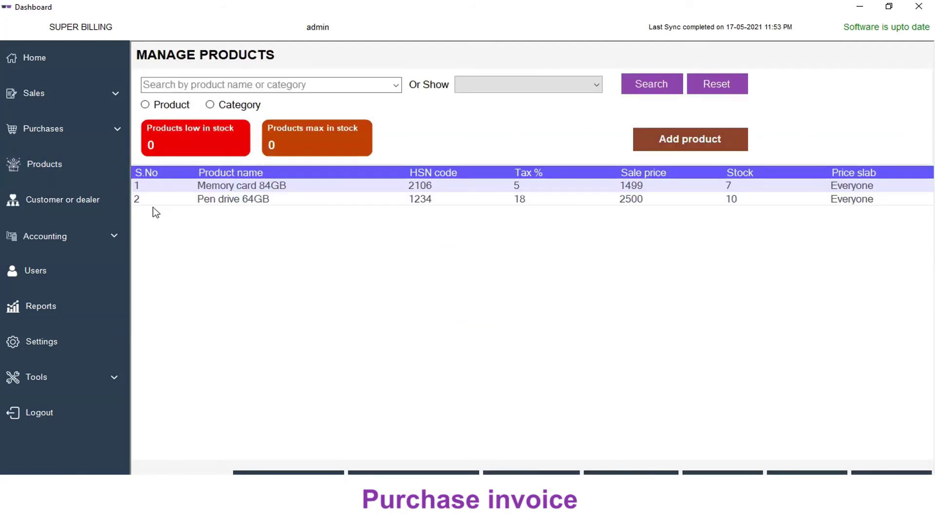
click(207, 199)
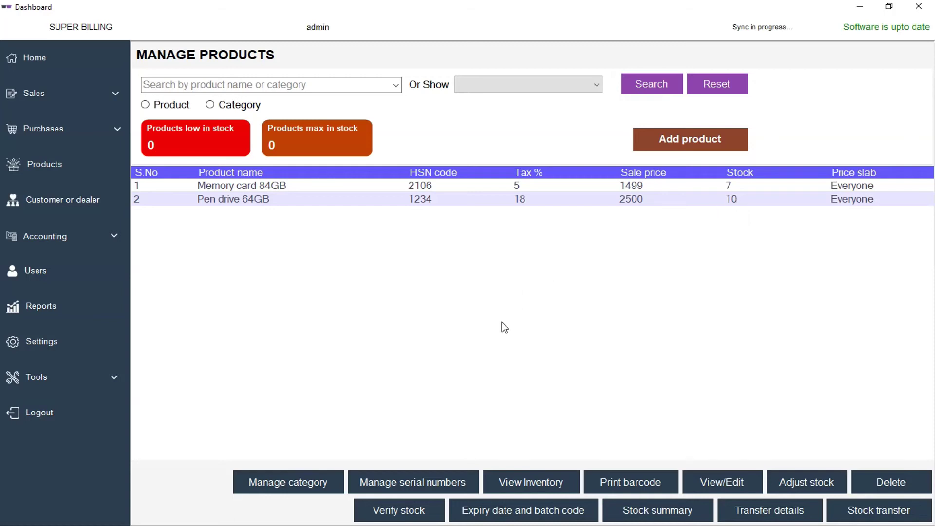
click(530, 481)
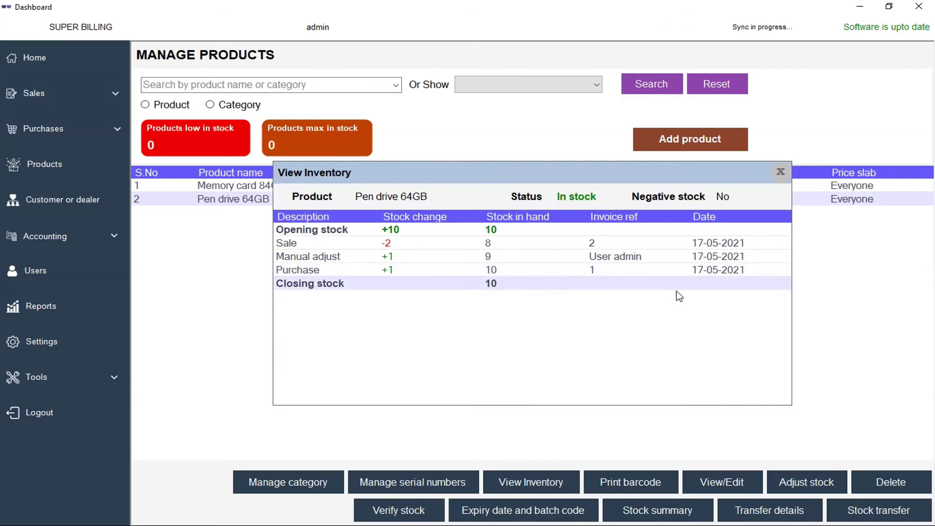
click(779, 174)
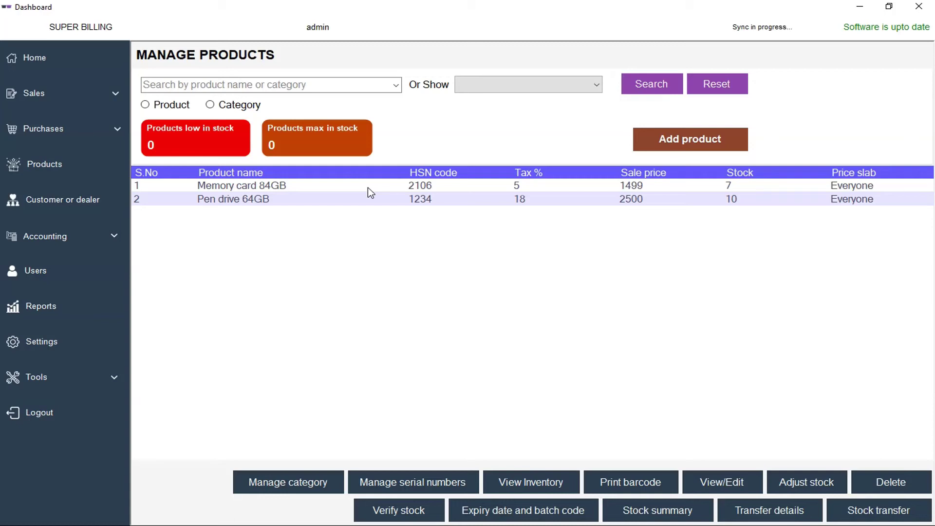
Step: Check that Dealer1's balance reads -3360 in the customer and dealer list, then return home
click(54, 65)
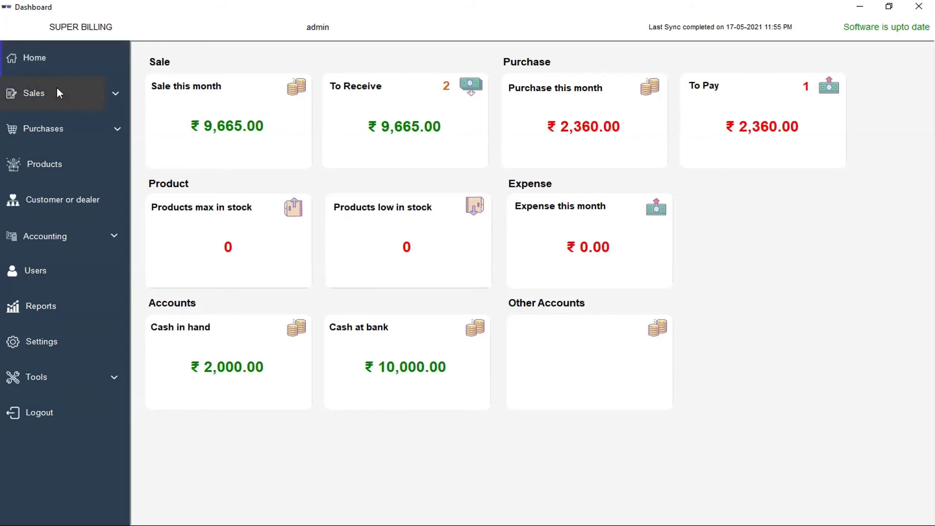
click(69, 198)
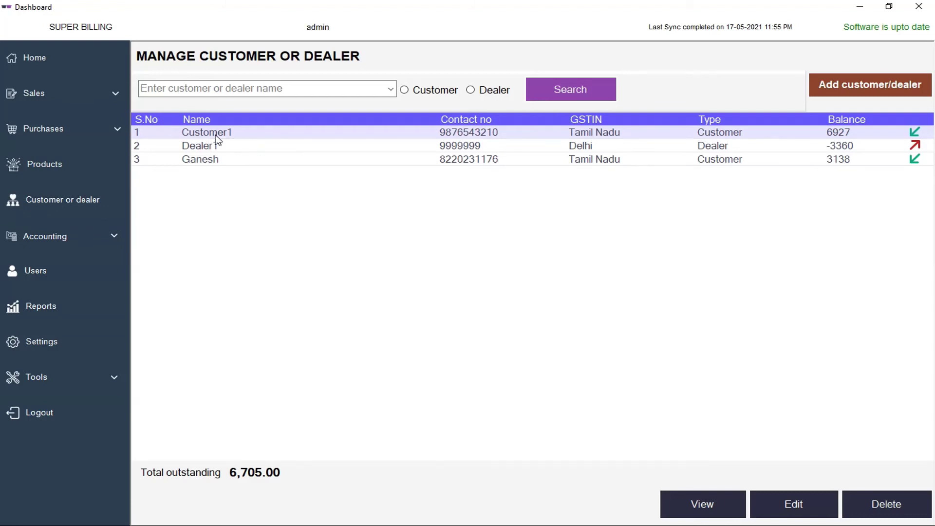
click(54, 66)
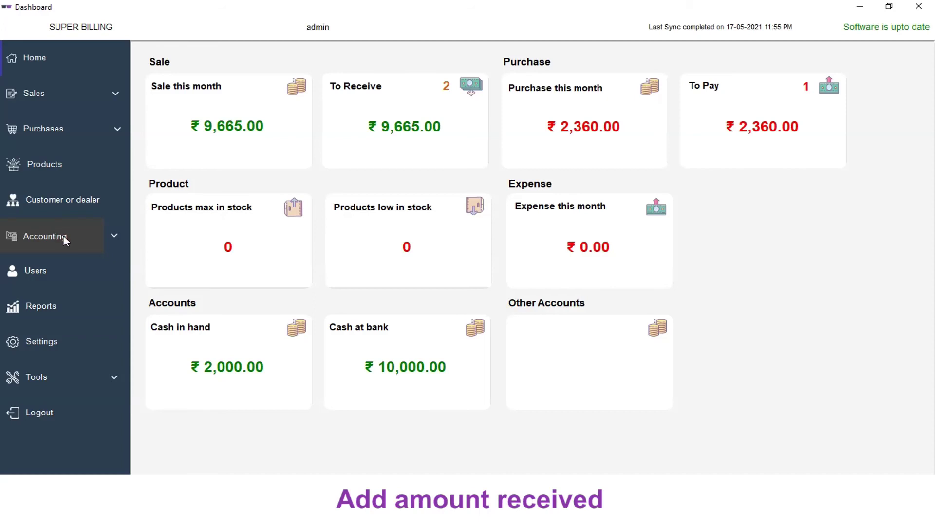
Step: Add a 6927 amount received from Customer1 via Bank under Accounting's Amount received list
click(63, 236)
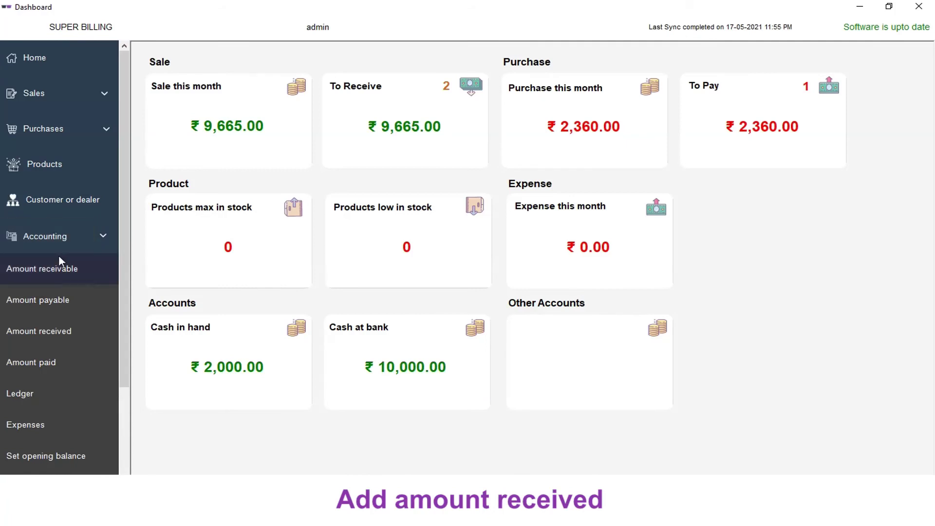
click(50, 332)
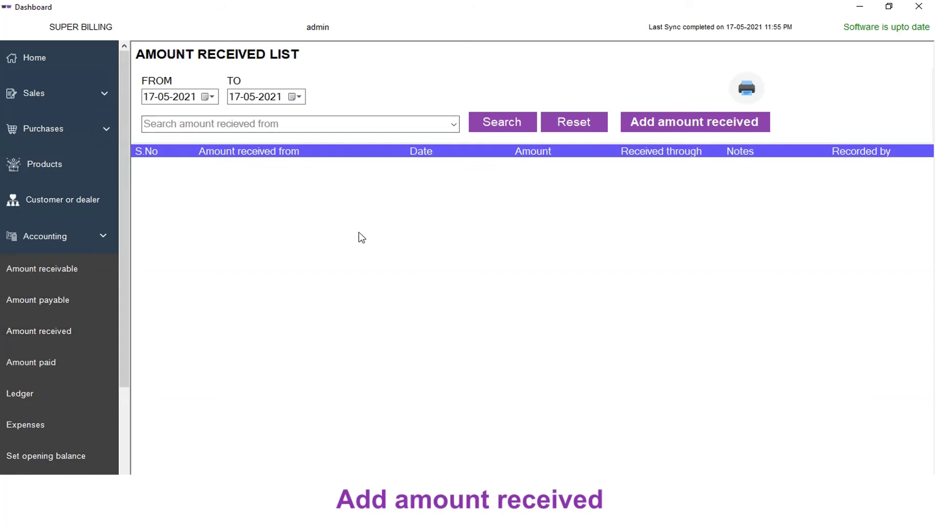
click(694, 121)
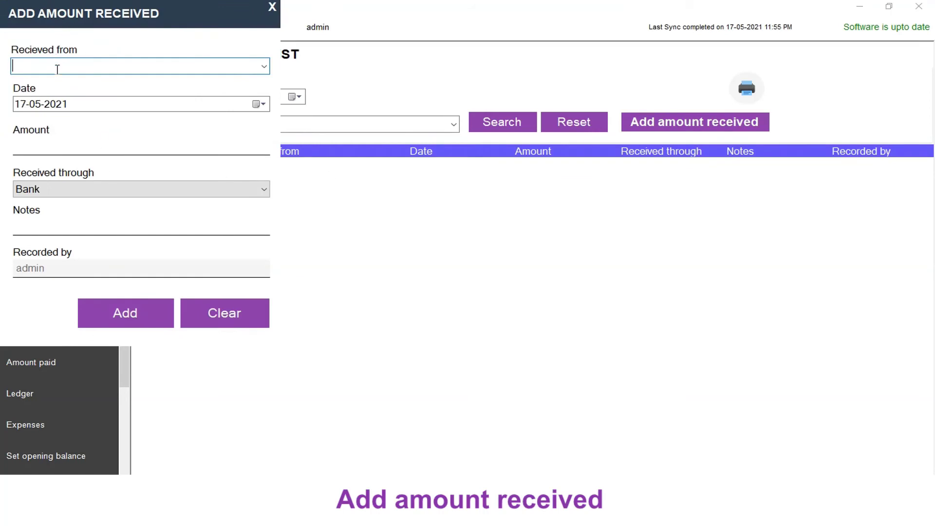
click(266, 69)
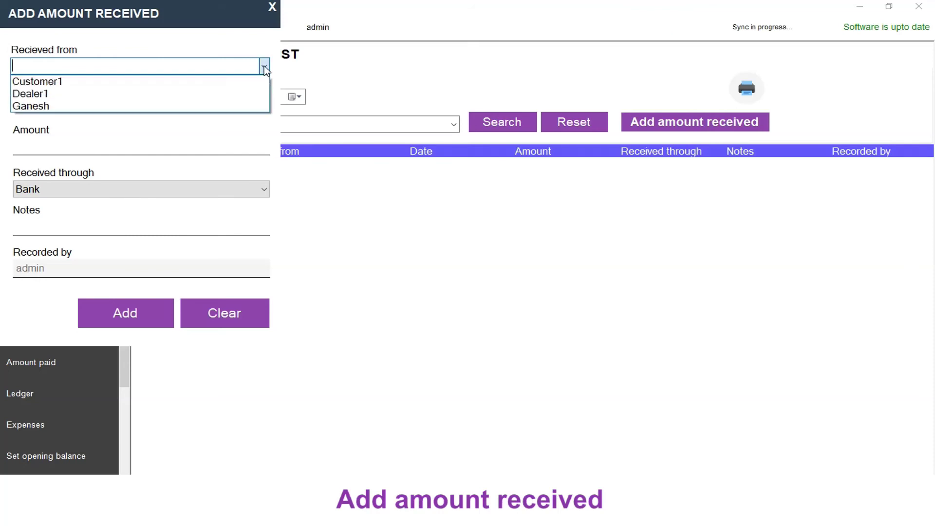
click(73, 81)
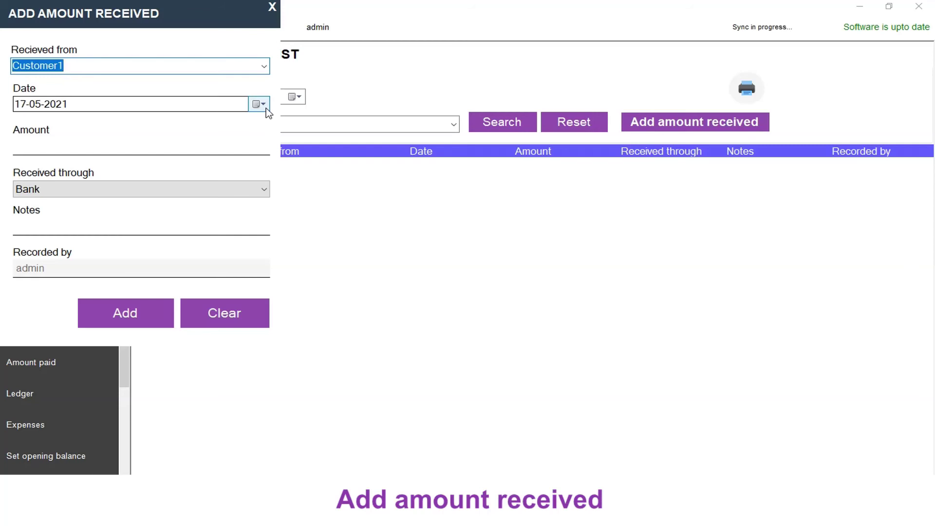
click(146, 146)
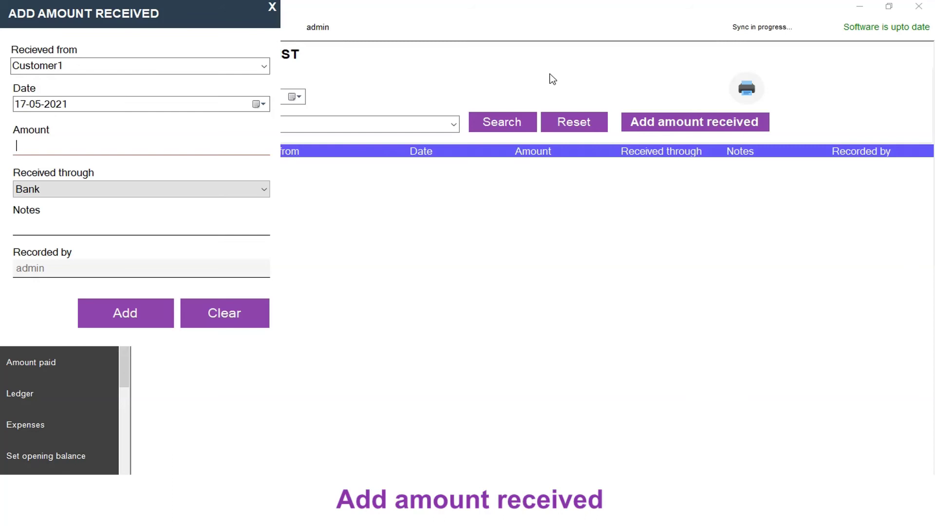
text(6927)
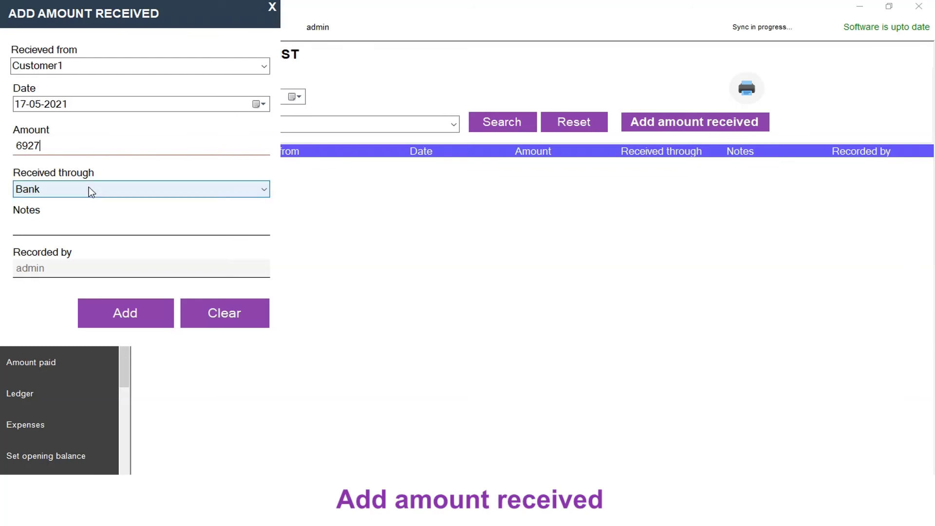
click(88, 188)
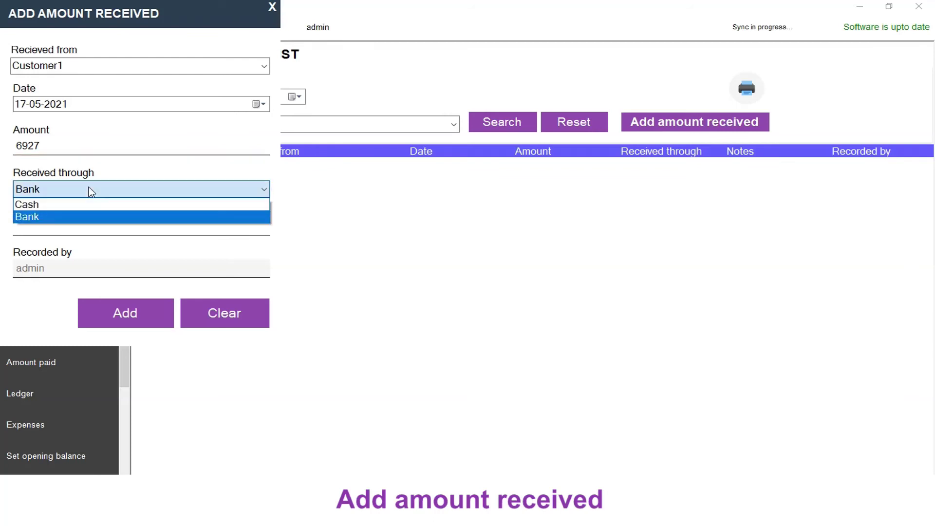
click(61, 217)
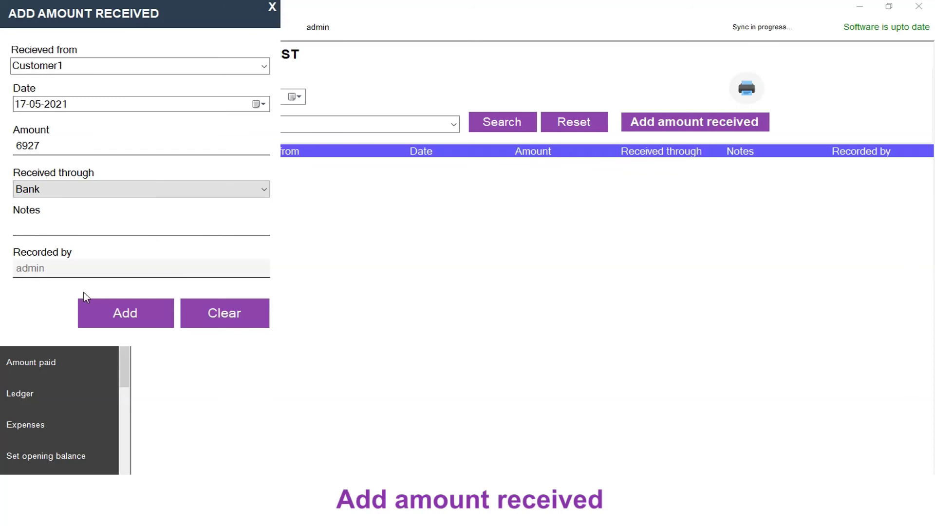
click(108, 319)
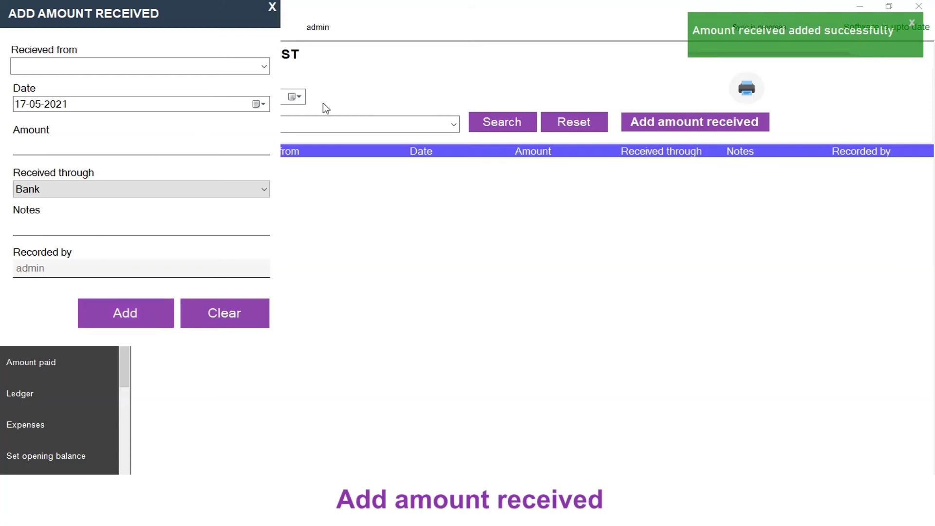
Step: Close the Add Amount Received form and return to the Home dashboard
click(272, 8)
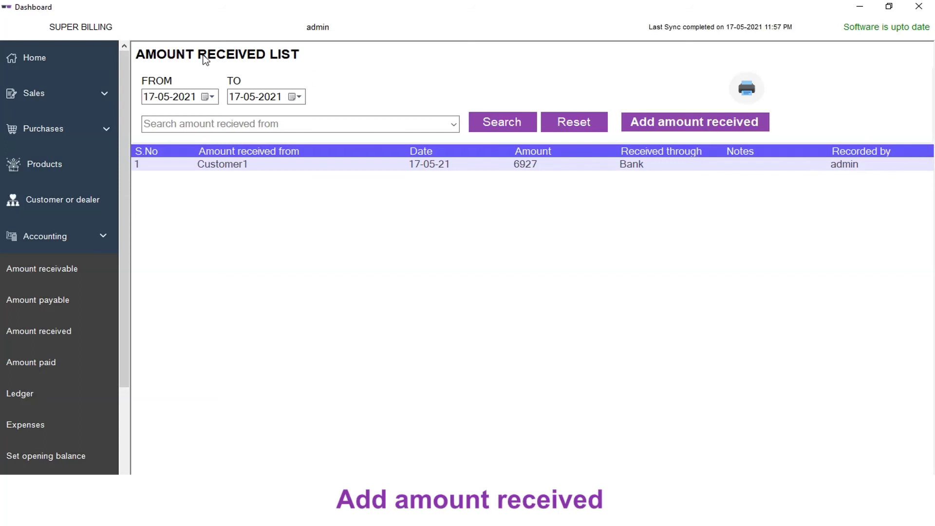
click(56, 59)
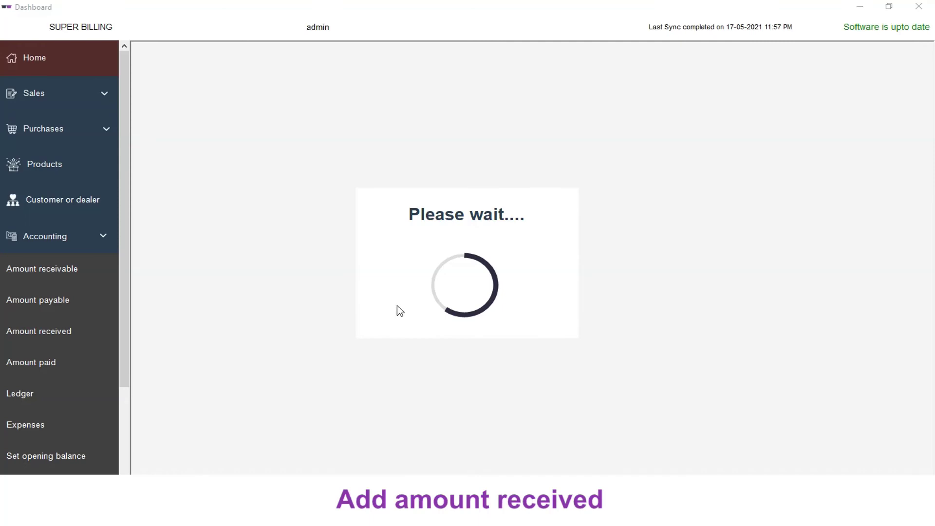
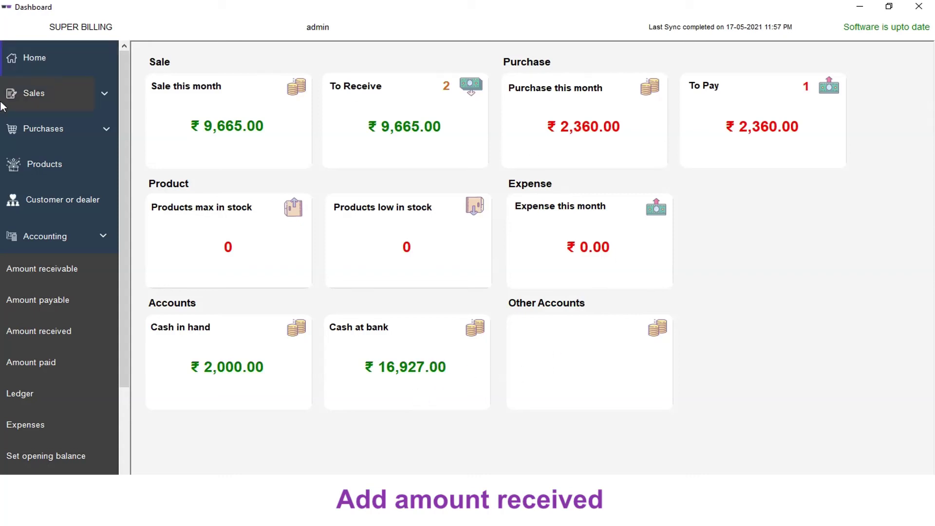
Step: Mark Customer1's 6727.00 invoice as paid from the To Receive bills list
click(57, 205)
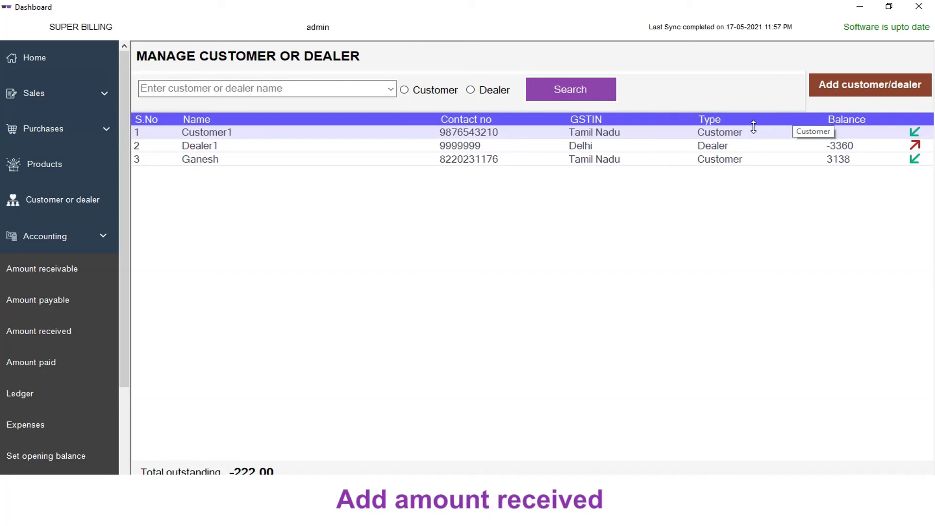
click(25, 66)
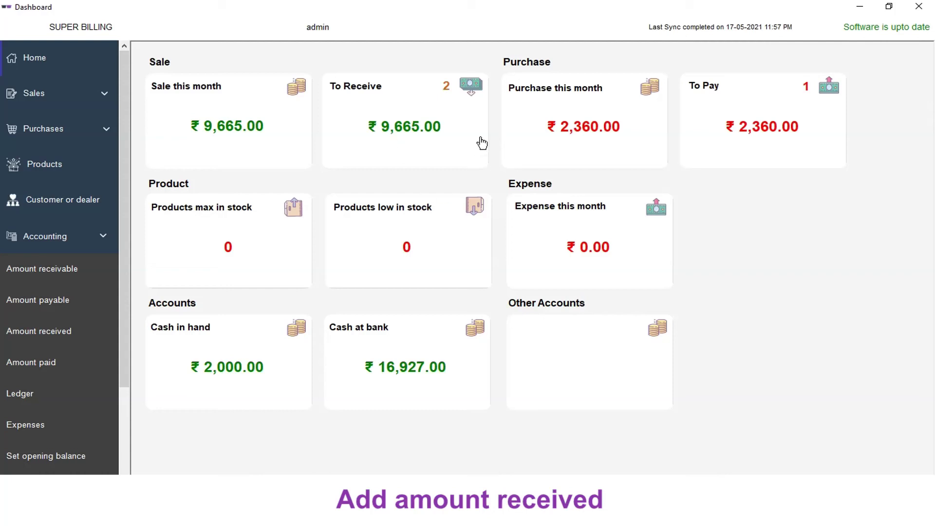
click(425, 127)
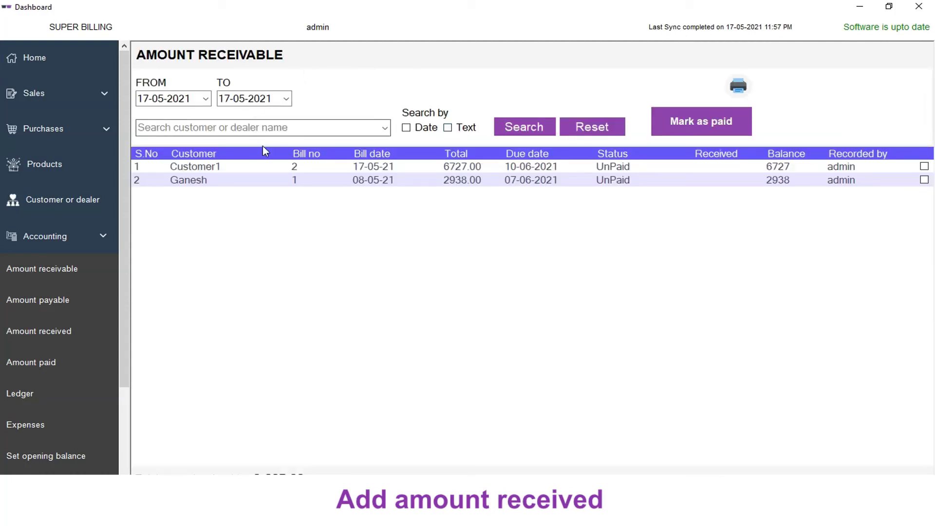
click(262, 166)
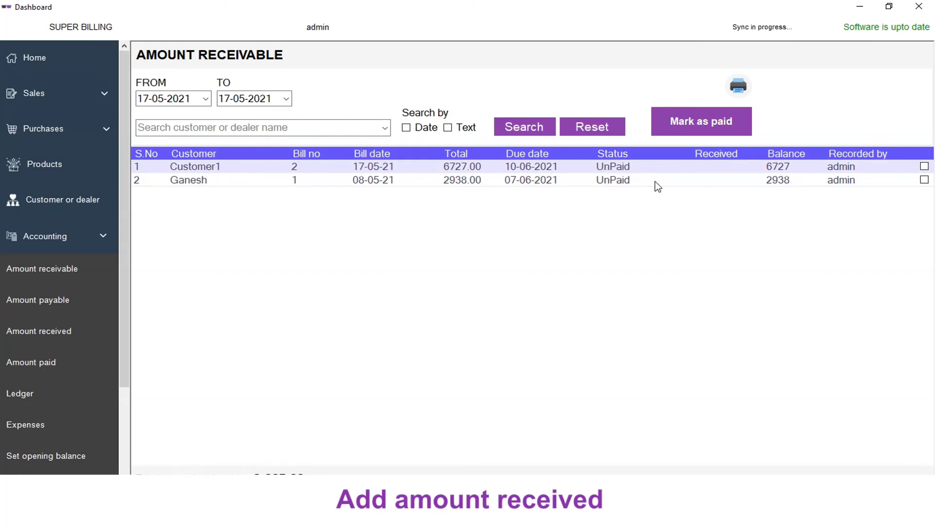
click(698, 130)
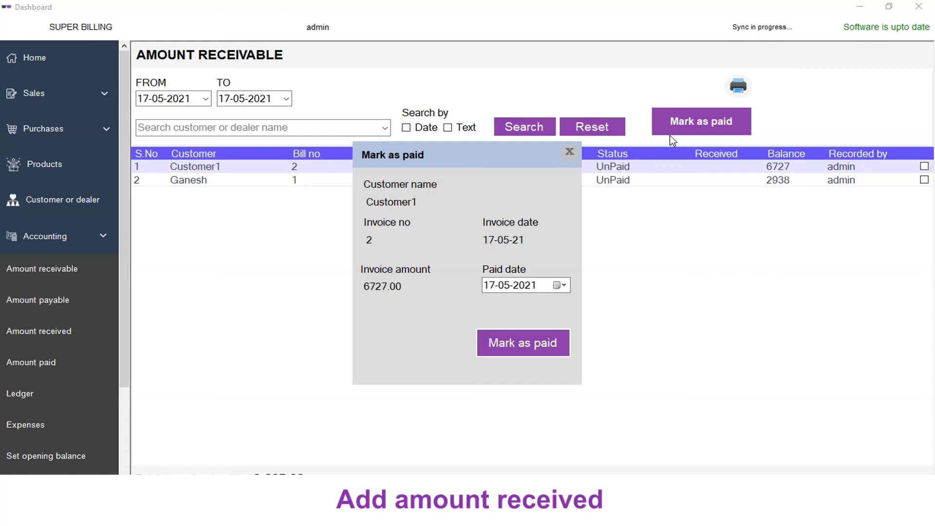
click(525, 340)
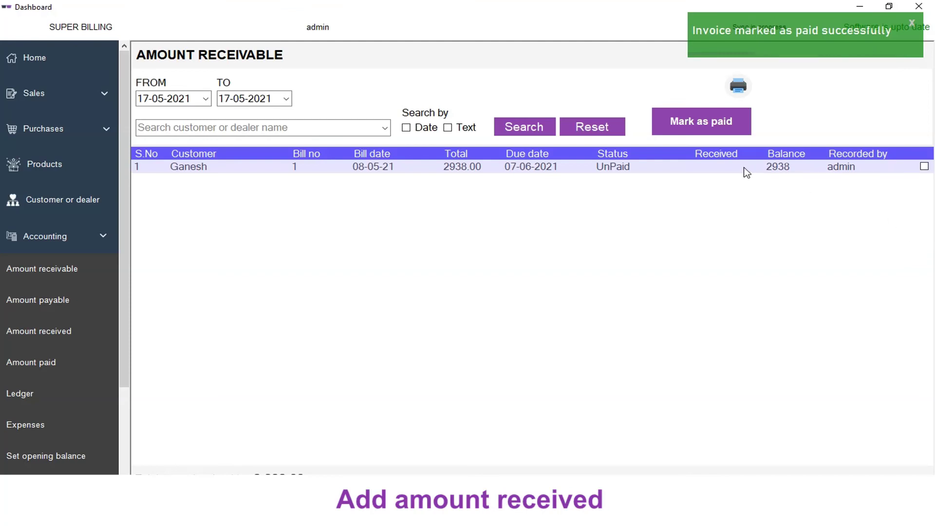
click(46, 97)
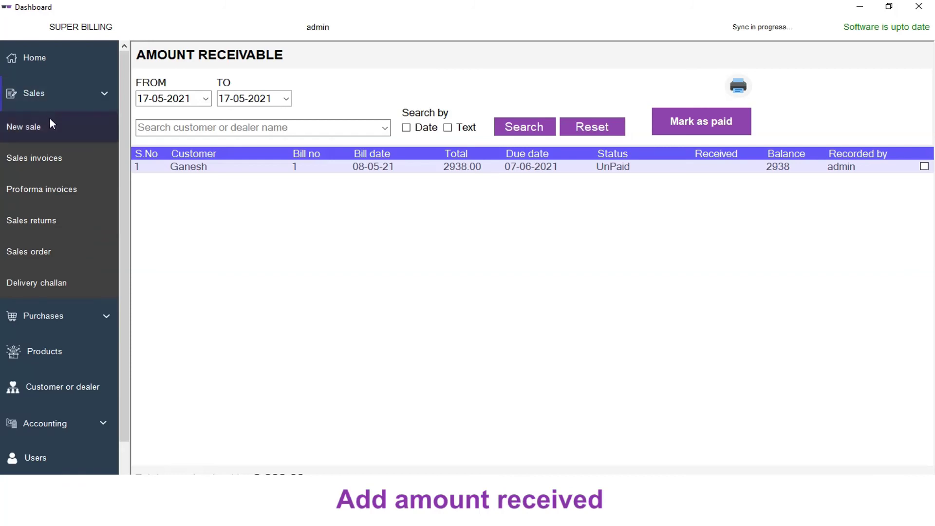
Step: Check that Customer1's bill shows Paid in Sales invoices, then return to the dashboard
click(57, 160)
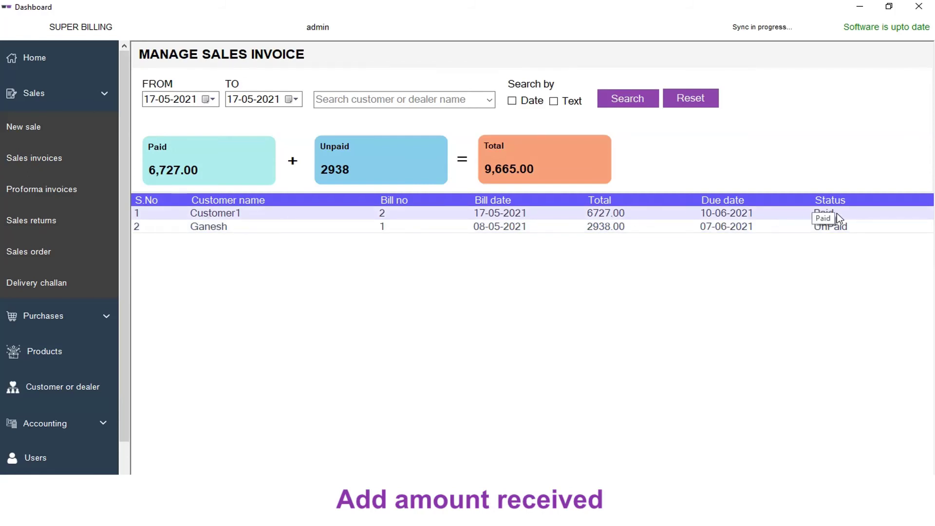
click(59, 57)
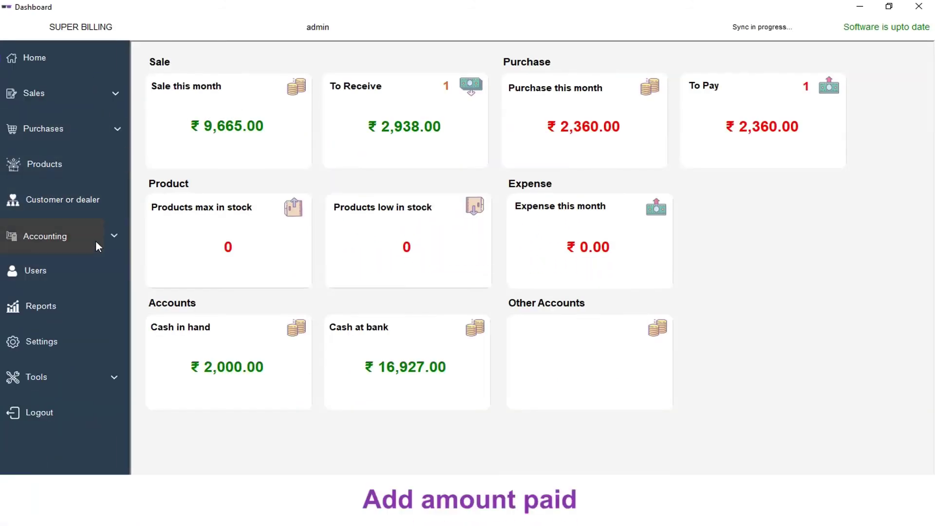
Step: Start a new entry in Accounting's Amount paid list
click(87, 235)
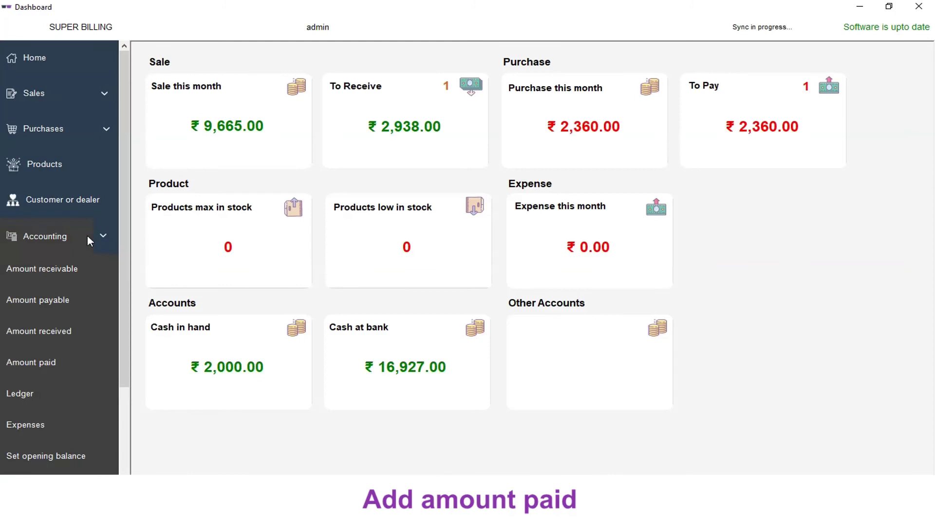
click(48, 365)
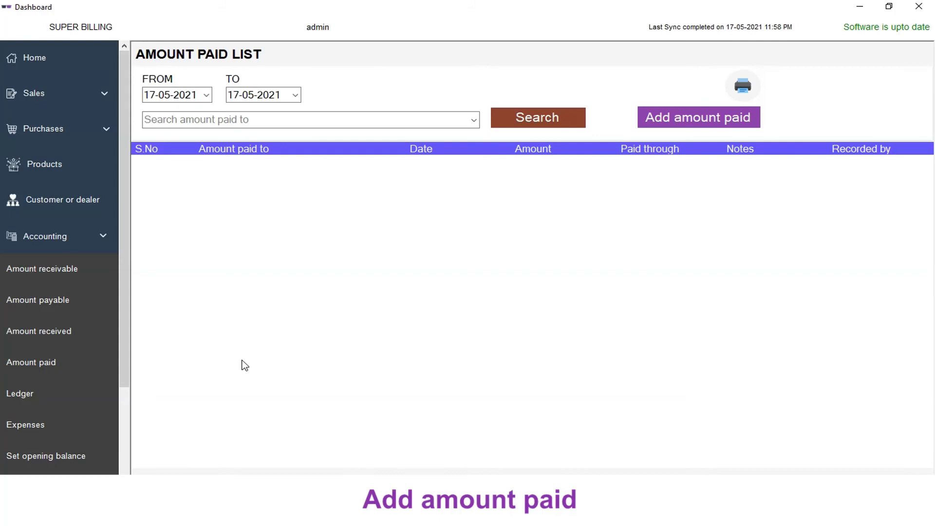
click(699, 127)
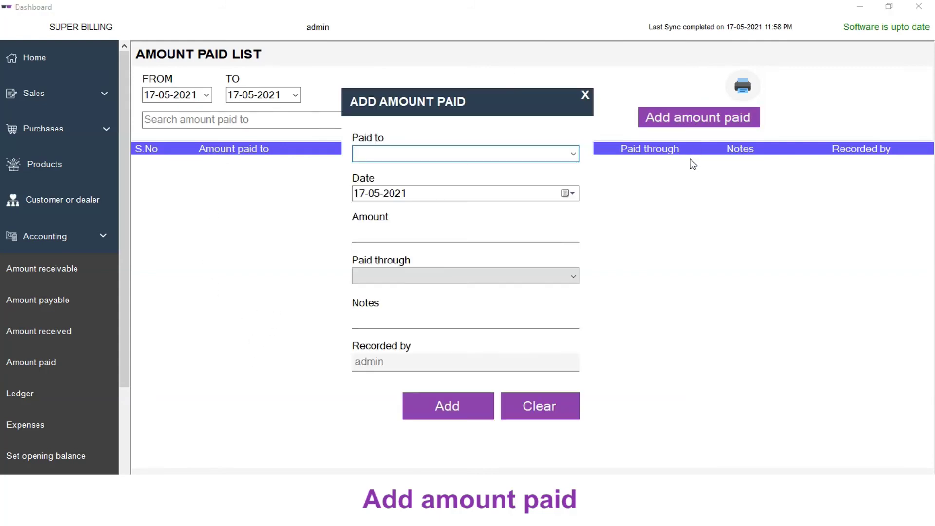
Step: Add a 3360 Bank payment to Dealer1 dated 17-05-2021
click(576, 157)
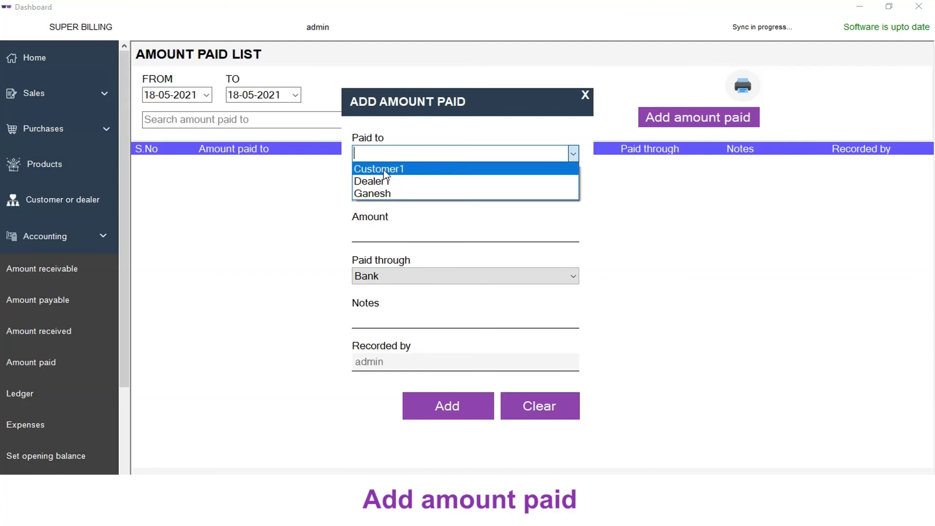
click(381, 183)
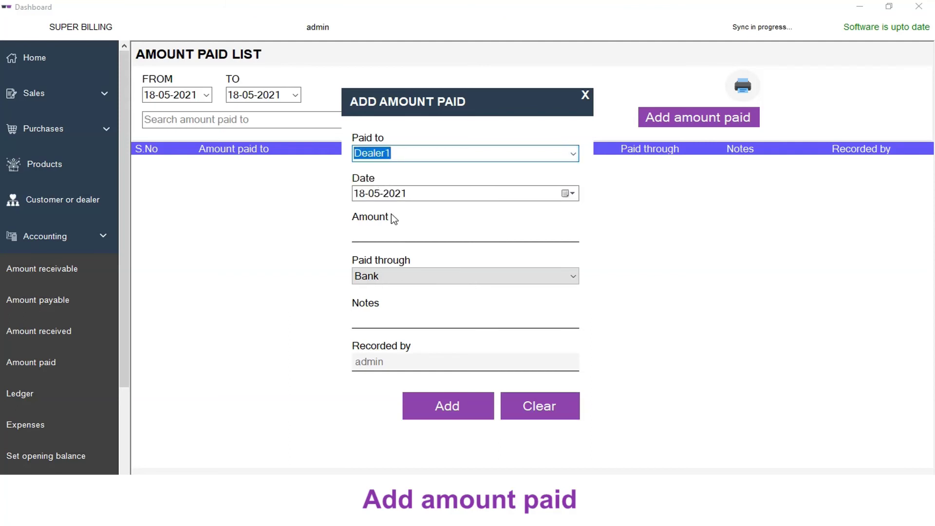
click(571, 197)
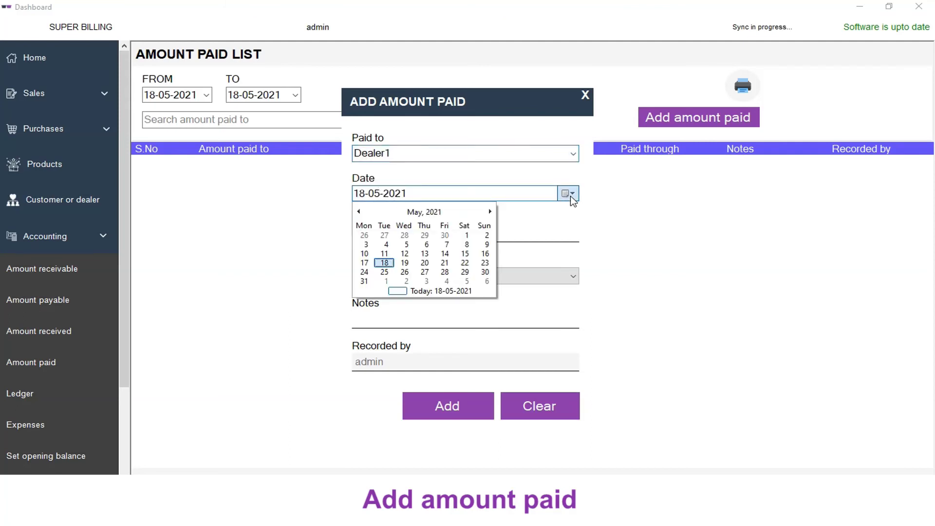
click(369, 265)
click(385, 236)
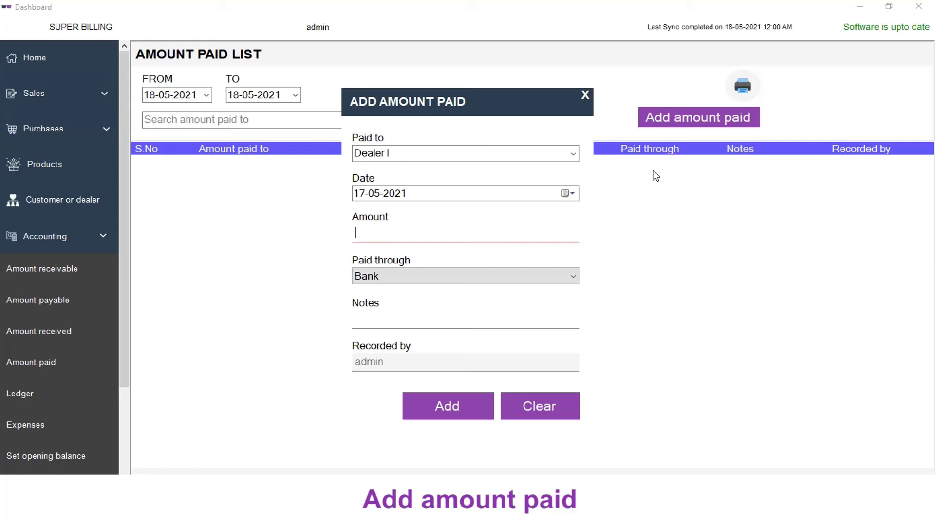
text(3360)
click(418, 277)
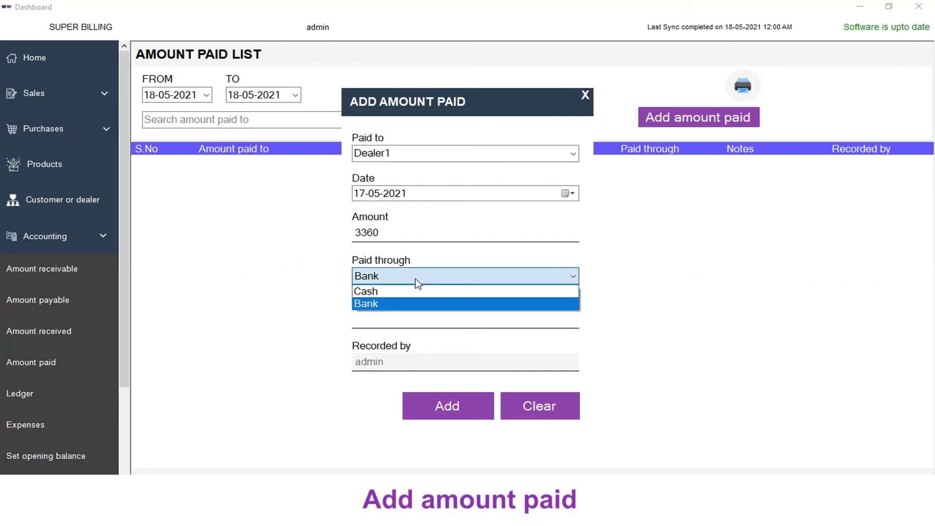
click(397, 304)
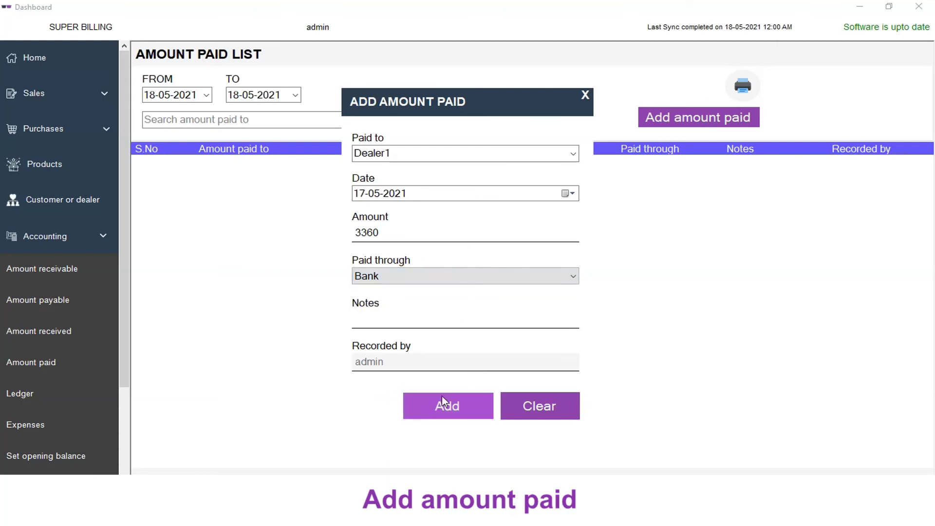
click(443, 396)
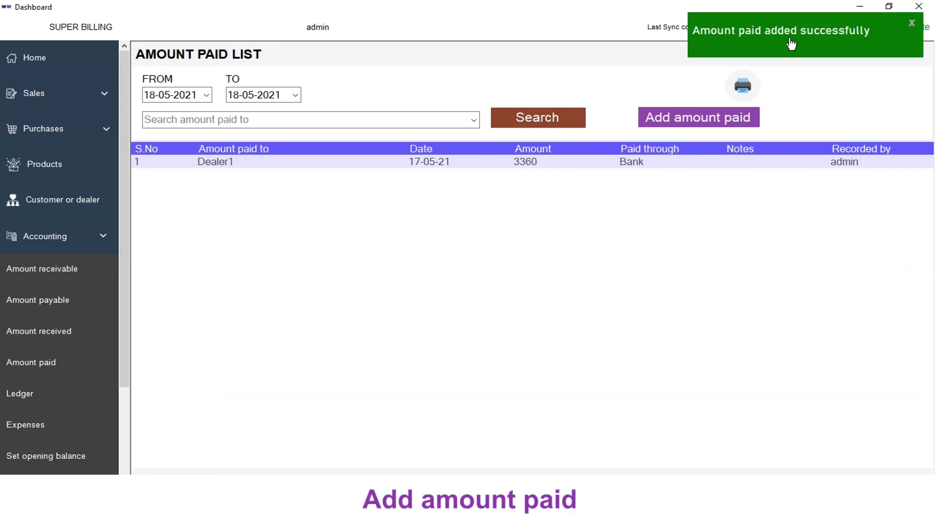
Step: Check Dealer1's updated balance, then view the To Pay bills showing Dealer1's 2360.00 bill
click(56, 207)
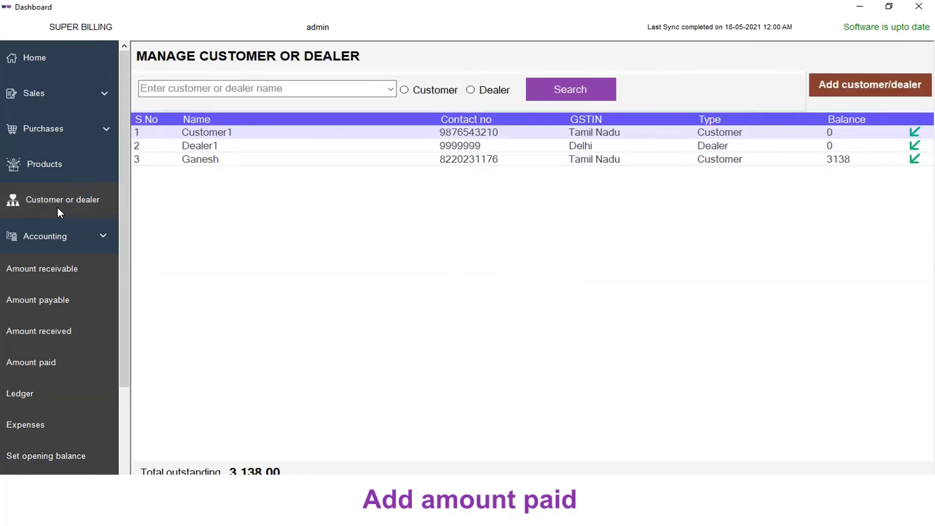
click(217, 146)
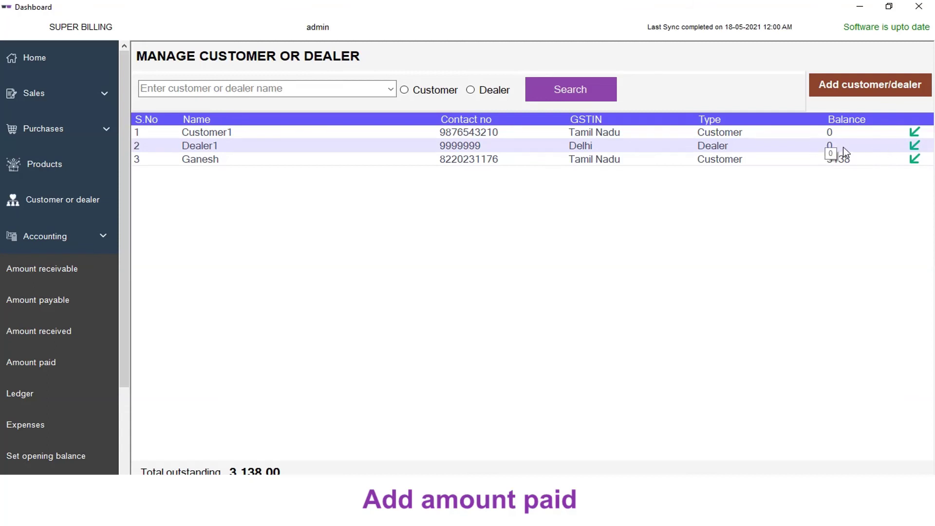
click(35, 62)
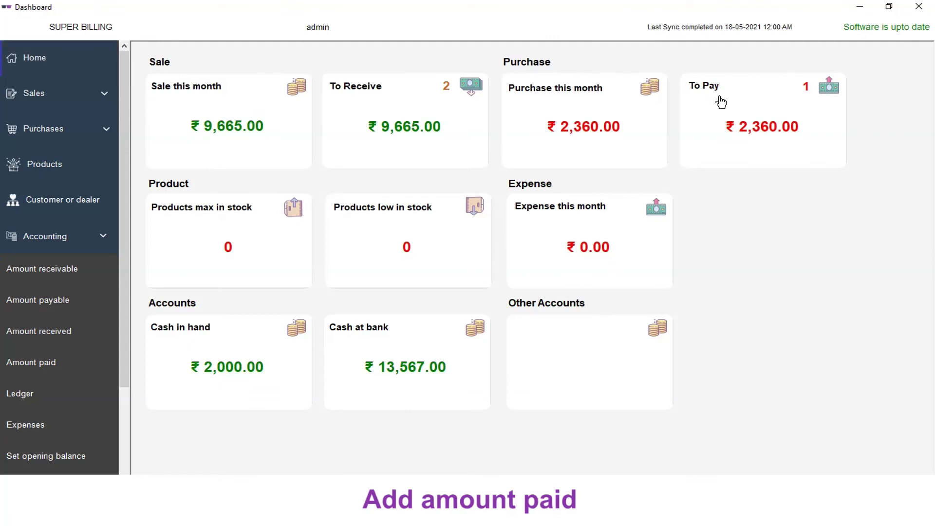
click(769, 113)
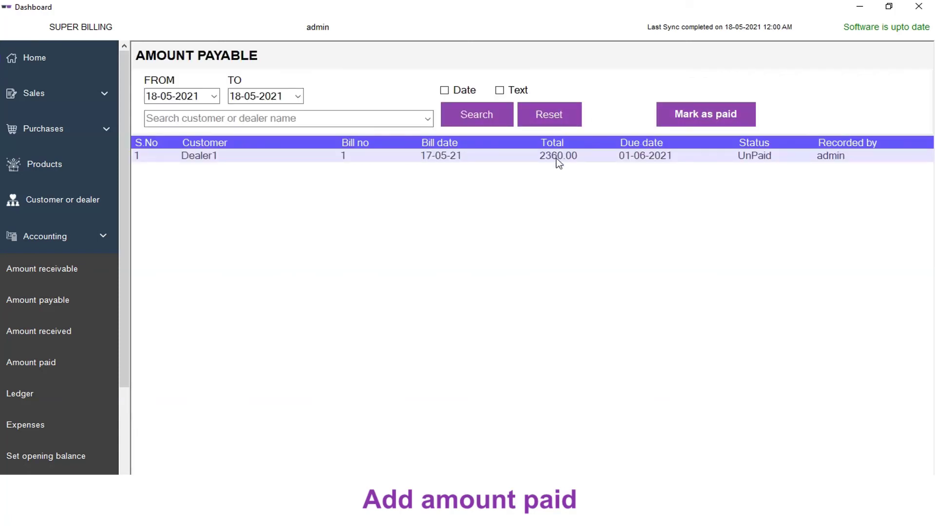
Step: Mark Dealer1's 2360.00 bill as paid on 17-05-2021 and return home
click(723, 118)
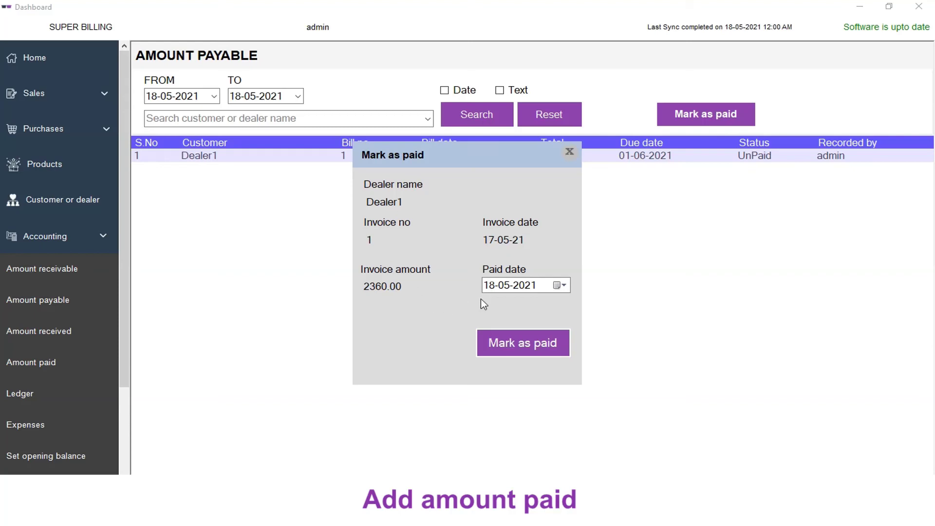
click(560, 285)
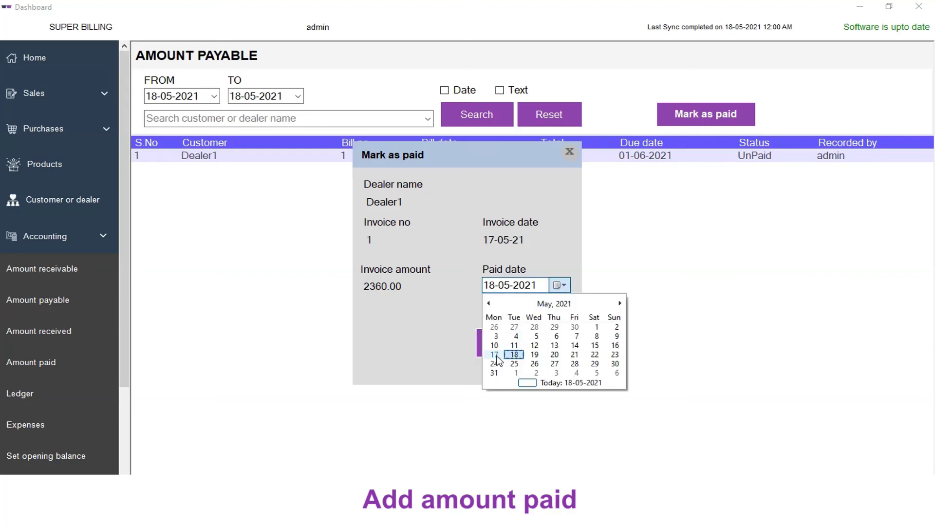
click(495, 355)
click(510, 346)
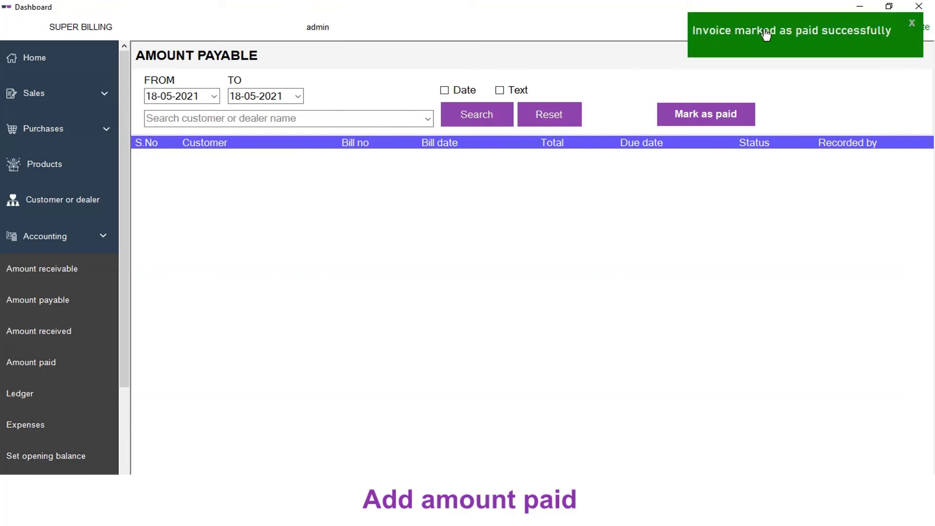
click(48, 56)
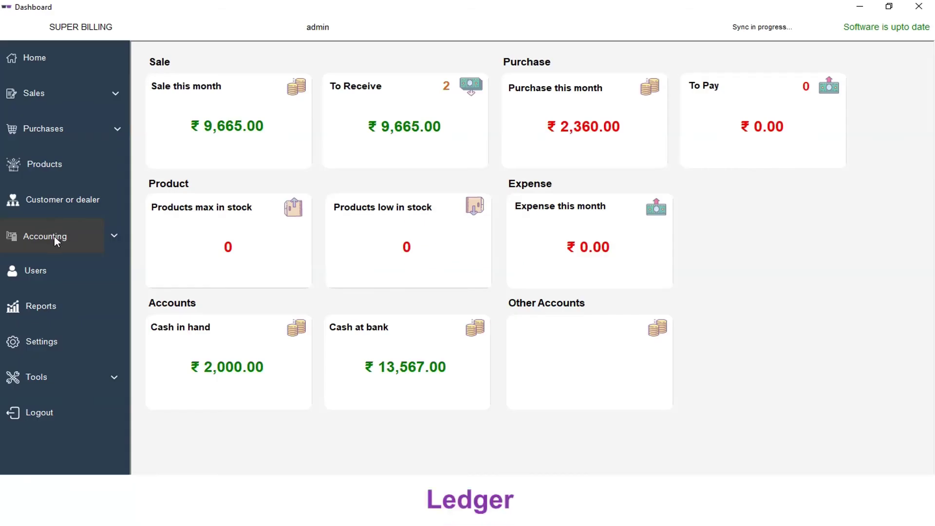
Step: Show Dealer1's ledger from 17-05-2021 to 18-05-2021: debit 3360.00, credit 2360.00
click(54, 236)
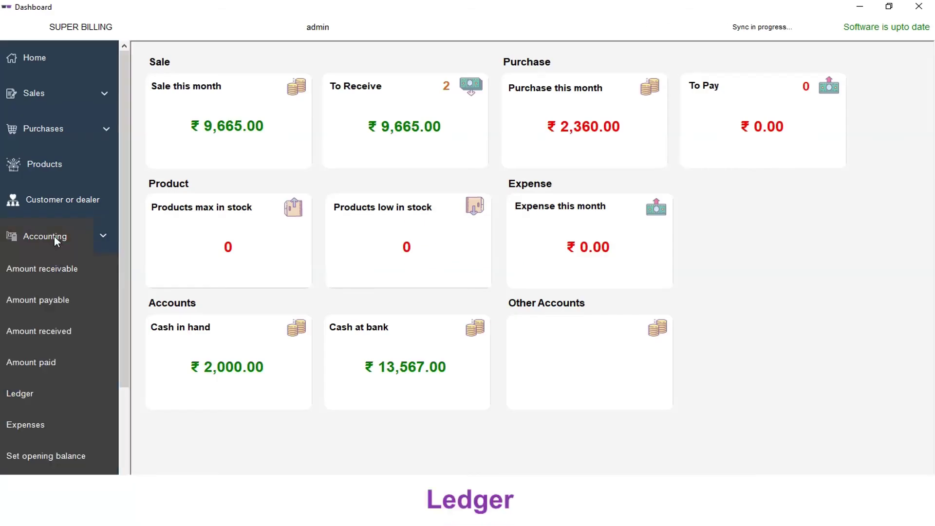
scroll(55, 236, down, 2)
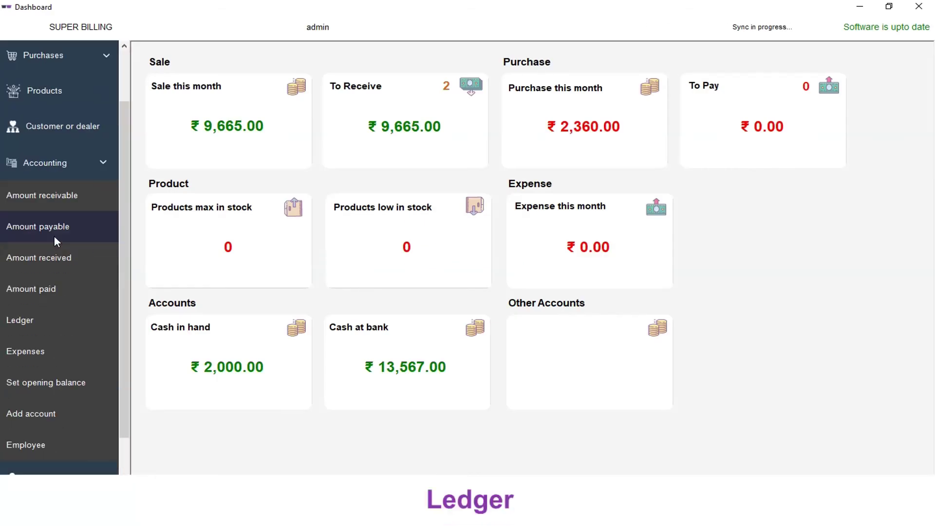
click(31, 324)
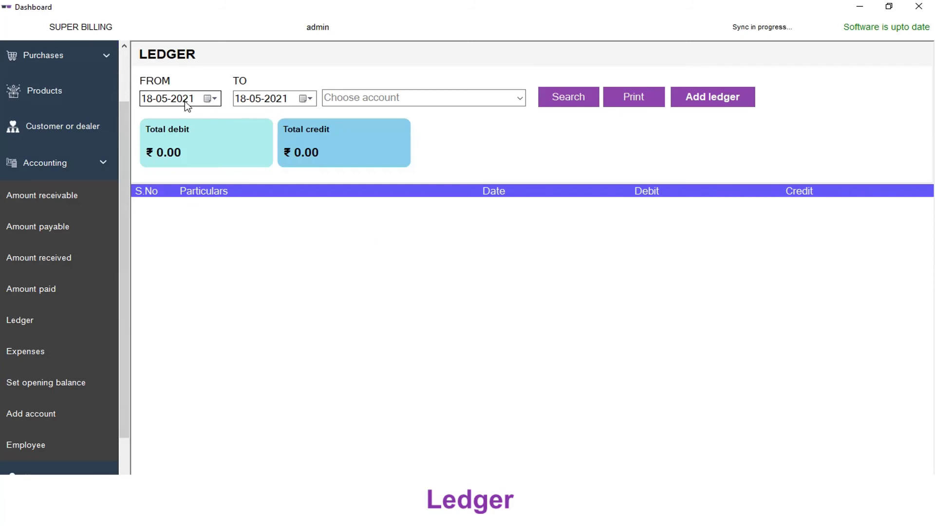
click(216, 103)
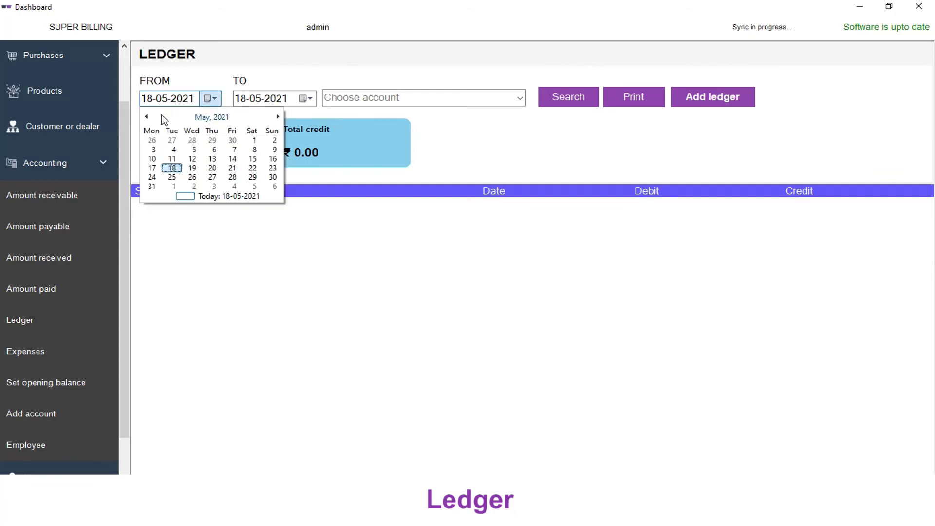
click(152, 167)
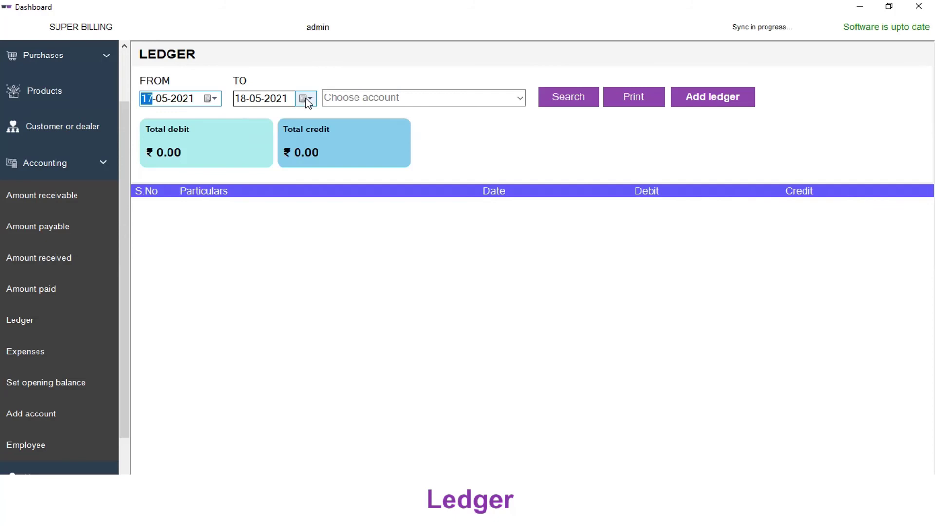
click(520, 99)
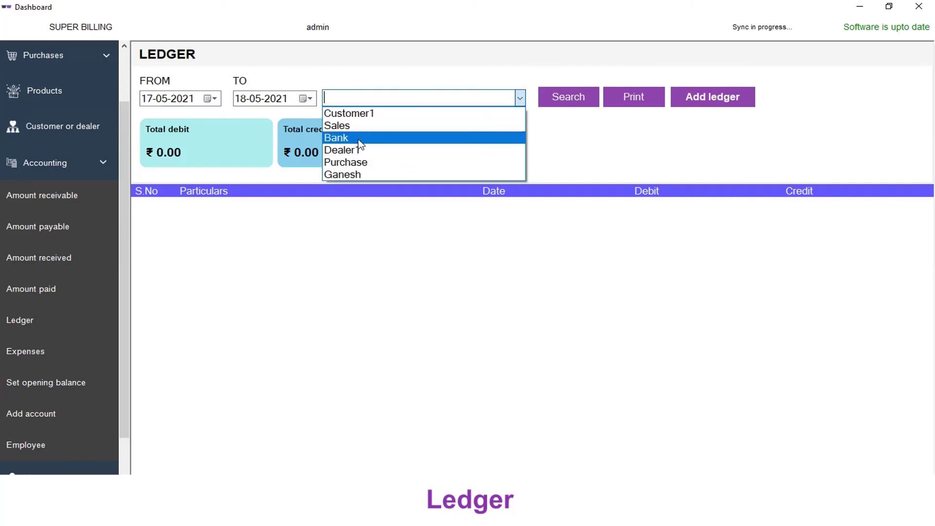
click(356, 154)
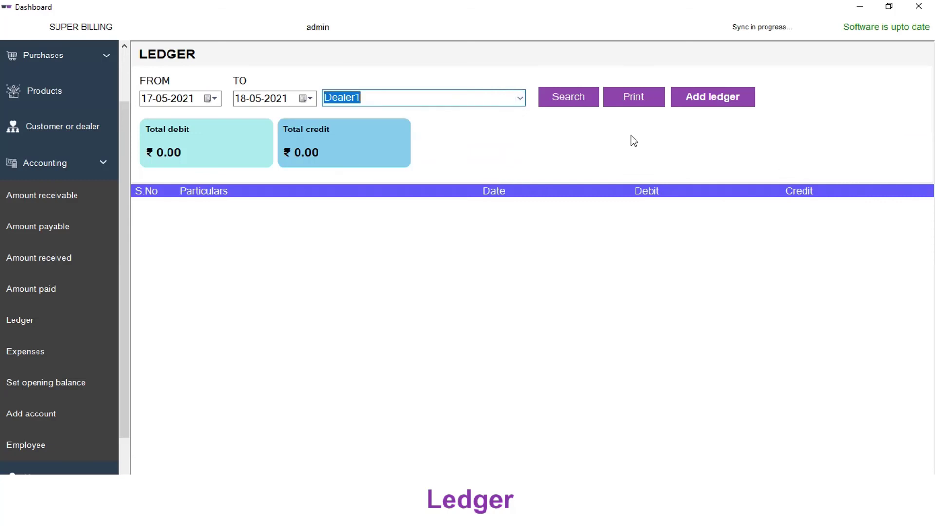
click(580, 102)
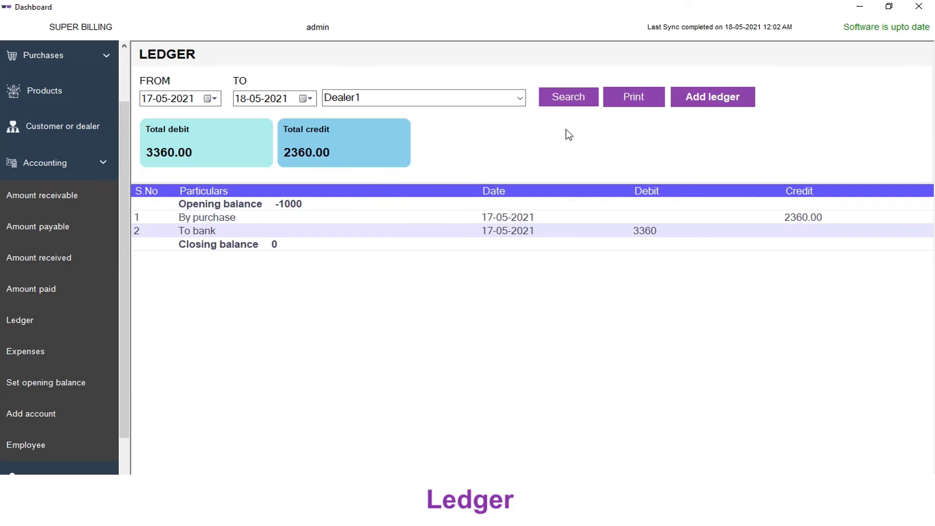
click(634, 102)
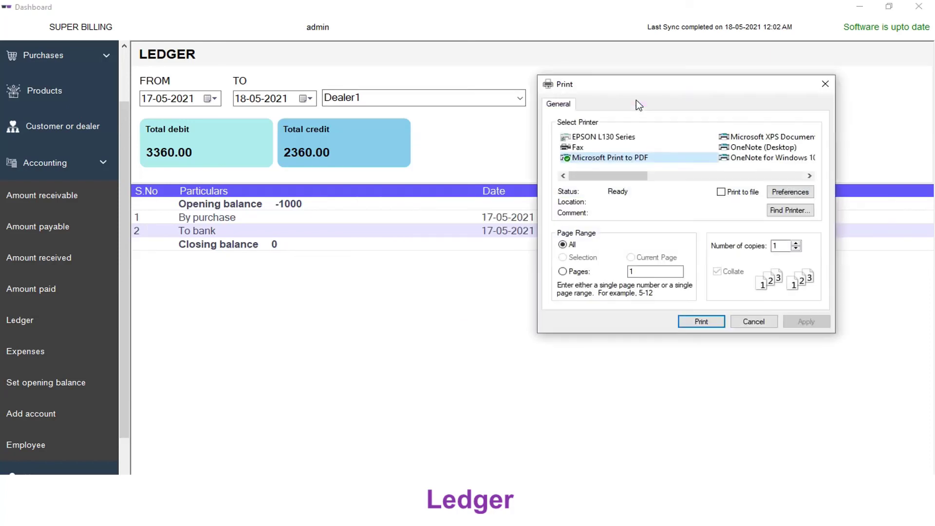
Step: Save Dealer1's ledger as ledger.pdf on the desktop and open the PDF
drag(618, 83, 595, 93)
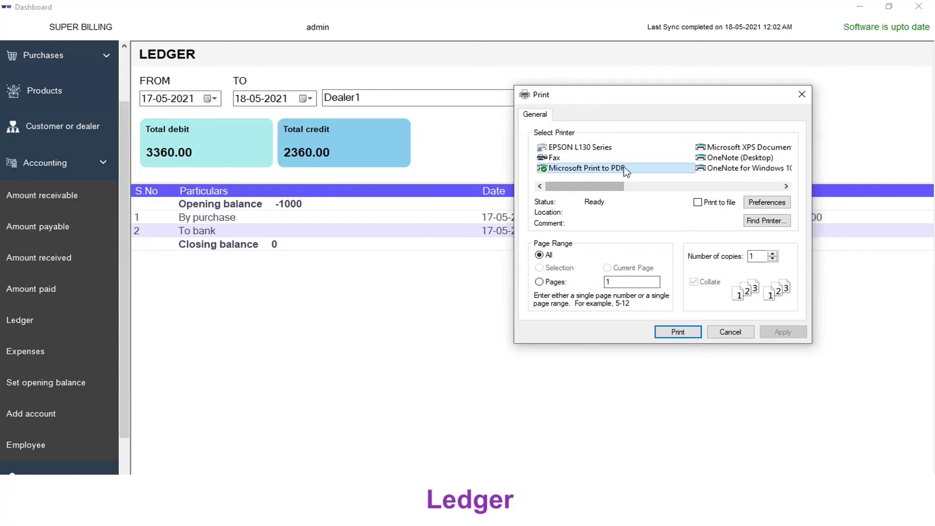
click(659, 330)
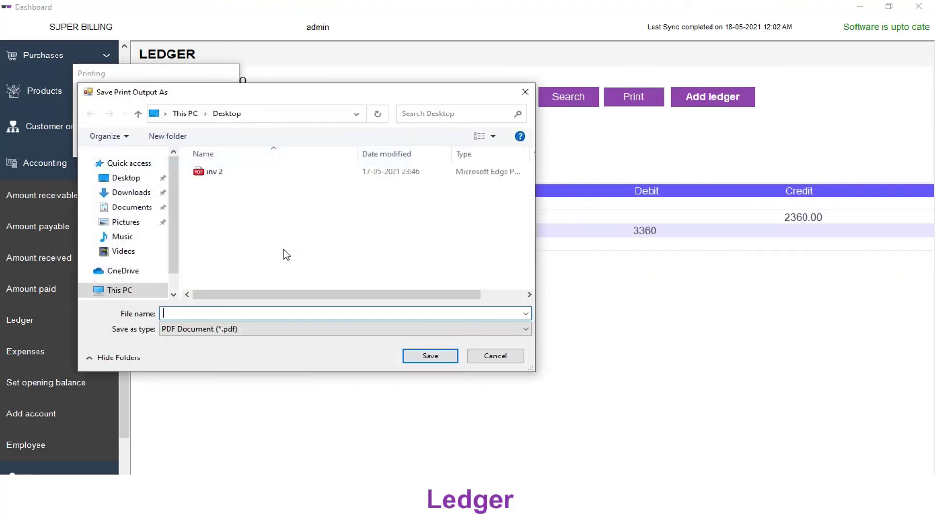
text(ledger)
click(431, 355)
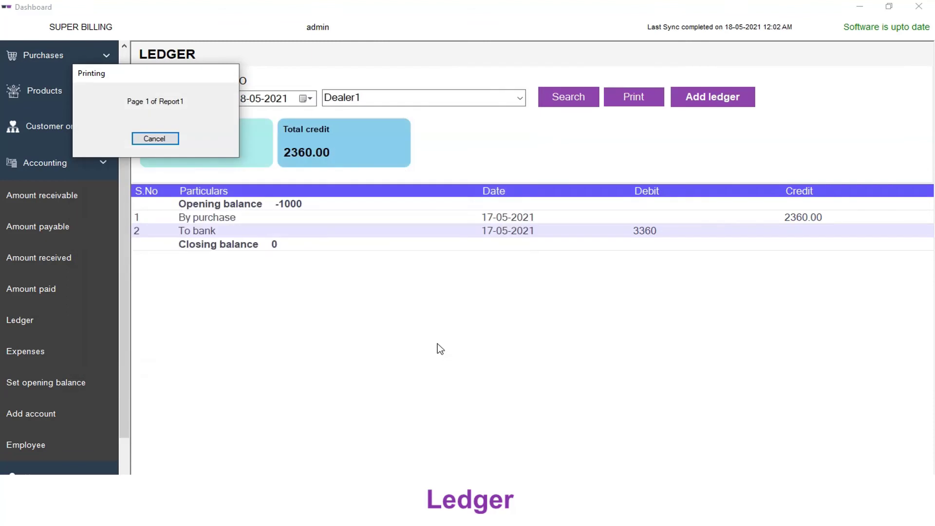
click(858, 7)
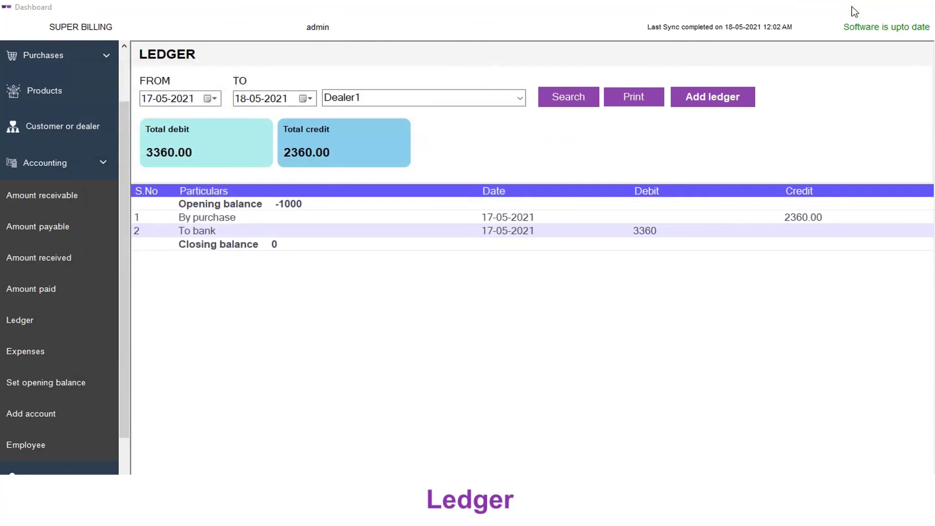
double_click(23, 209)
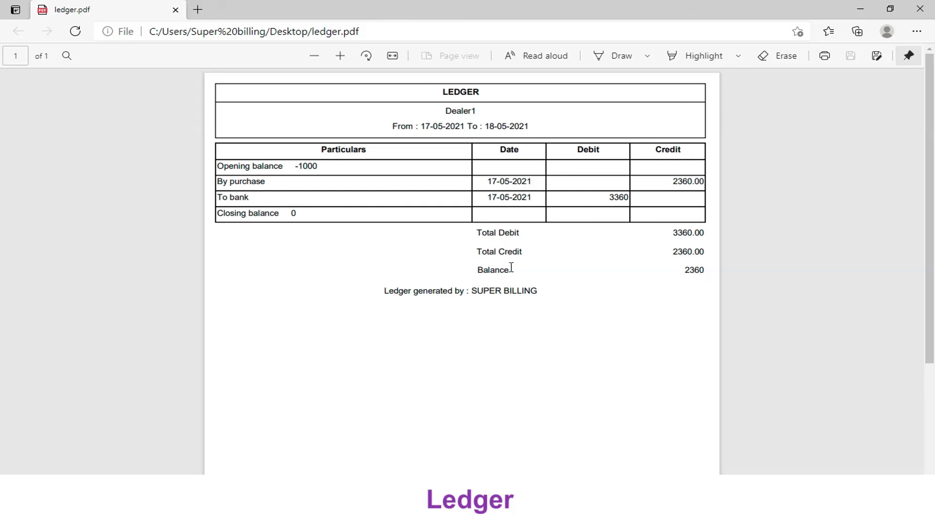
Step: Scroll through ledger.pdf in Edge, close it, and bring Super Billing back
scroll(538, 284, down, 1)
scroll(538, 283, down, 5)
scroll(538, 284, up, 7)
click(921, 9)
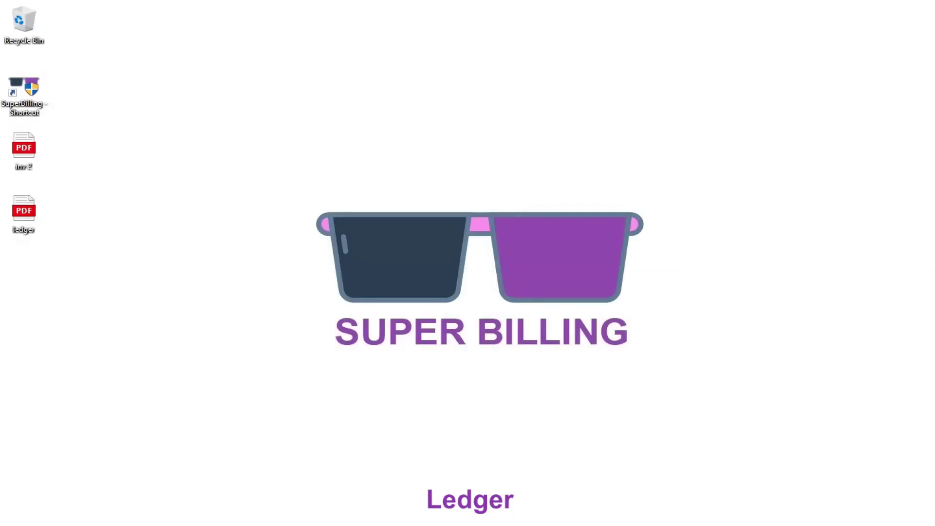
click(234, 516)
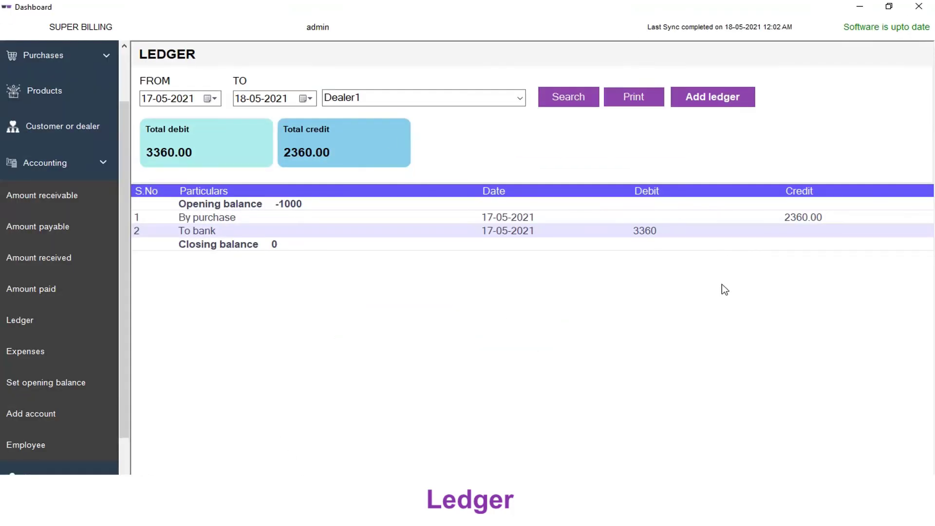
Step: Collapse the Accounting section and go to the Reports page
click(110, 164)
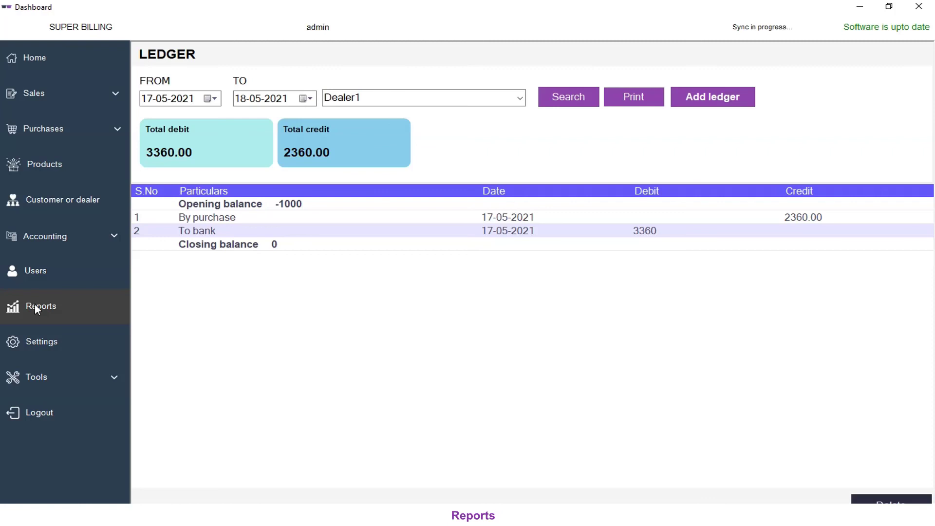
click(27, 310)
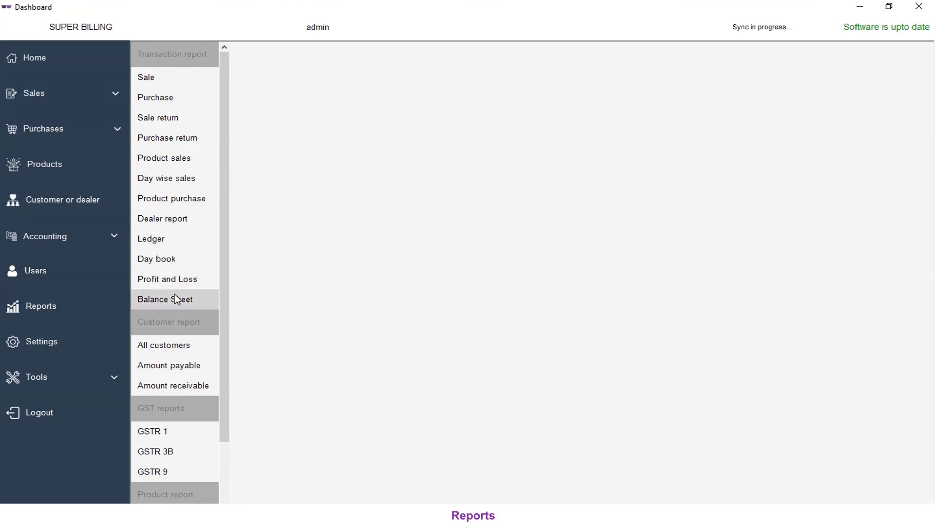
Step: Preview the Sale, Purchase, Sale return and Purchase return reports
click(166, 78)
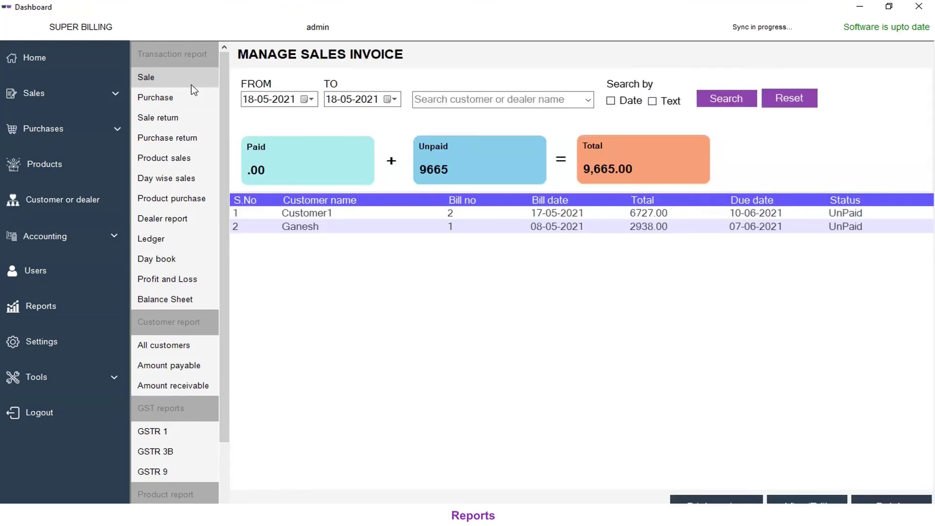
click(165, 98)
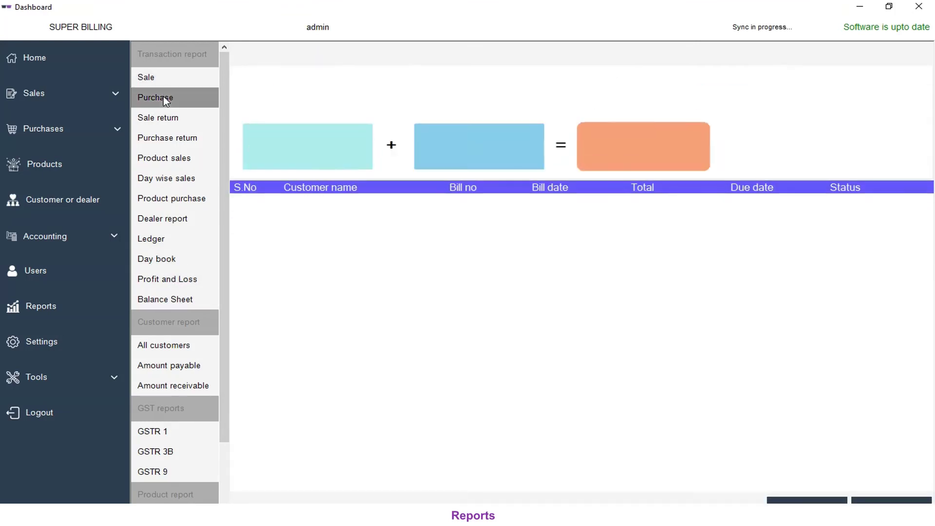
click(167, 119)
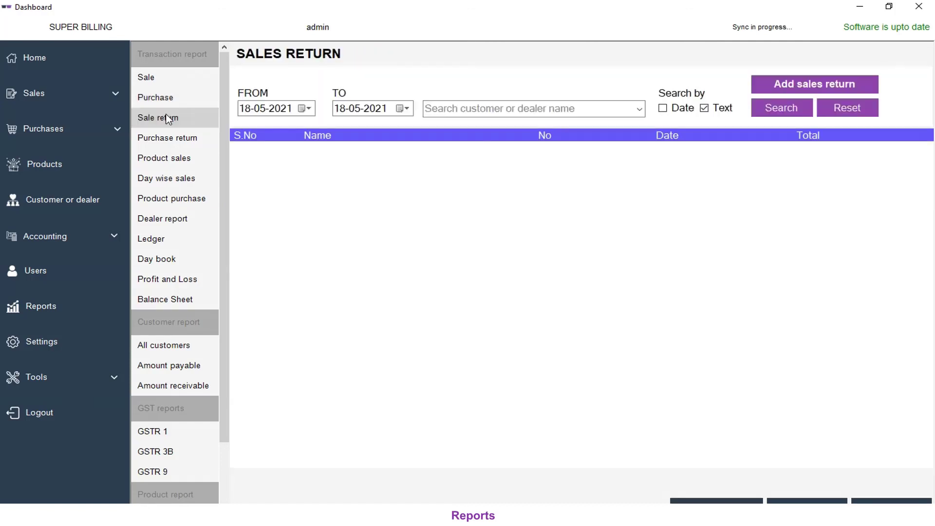
click(167, 138)
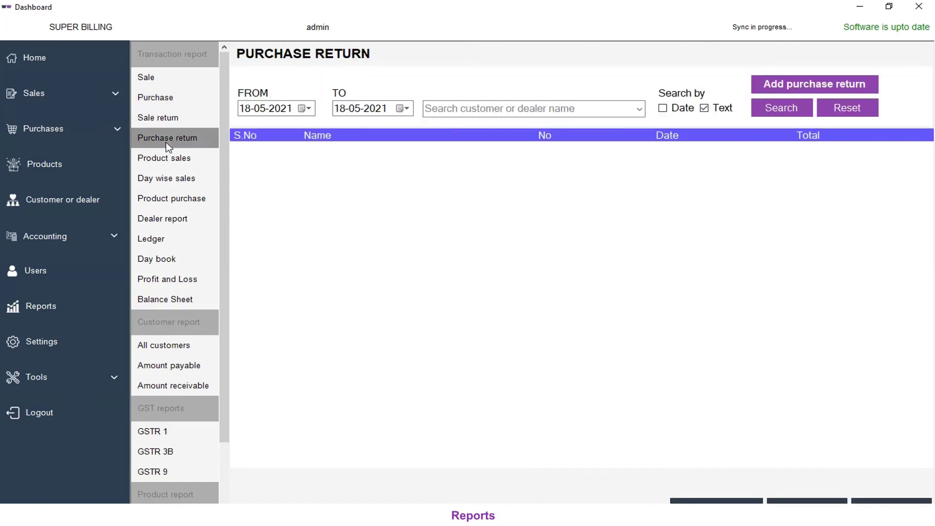
Step: Run the Product sales report from 17-05-2021, filtered by date, totalling 6,727.00
click(182, 165)
click(306, 102)
click(252, 172)
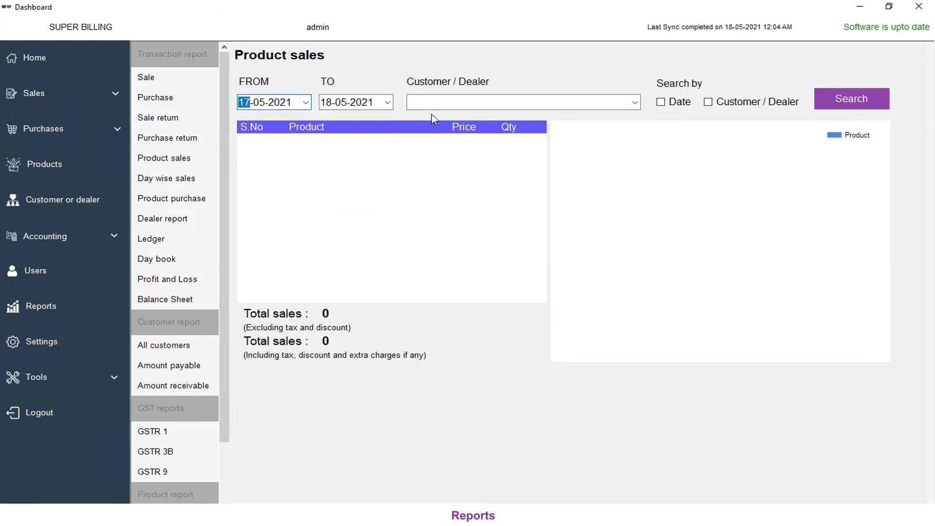
click(675, 105)
click(834, 101)
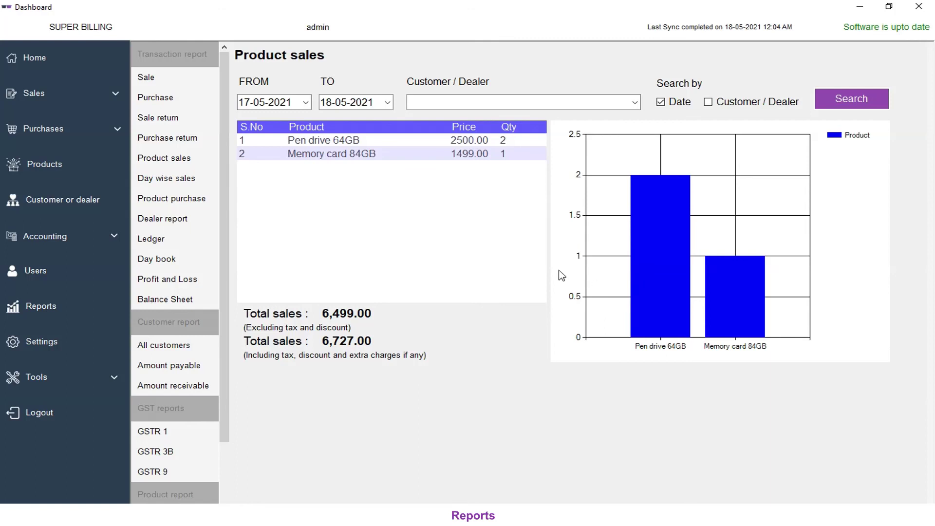
click(185, 178)
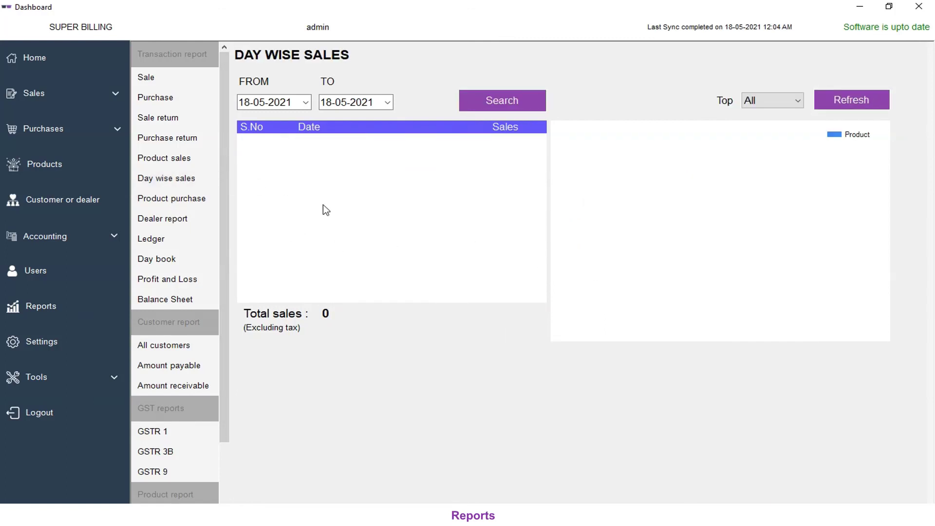
Step: List day-wise sales starting from 15-05-2021
click(306, 102)
click(353, 165)
click(527, 108)
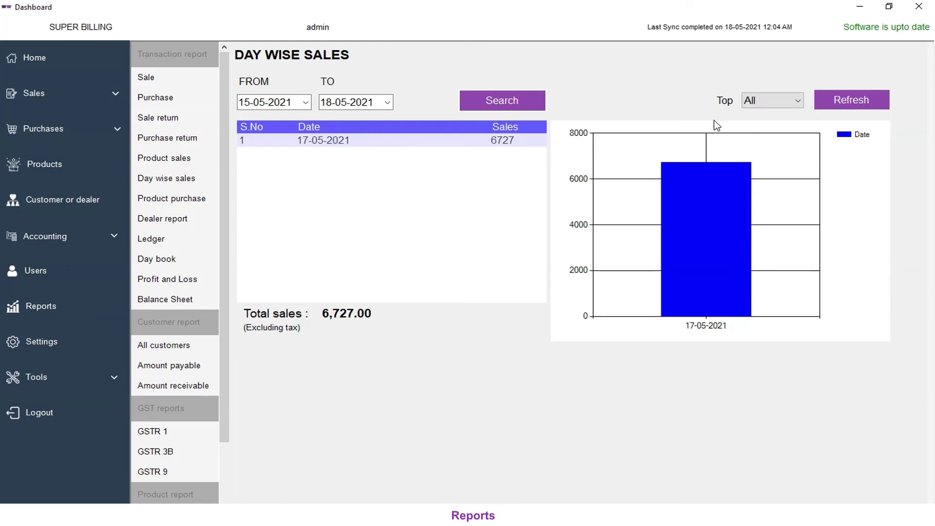
Step: Search product purchases from 17-05-2021 filtered by date, then open the Dealer report
click(165, 208)
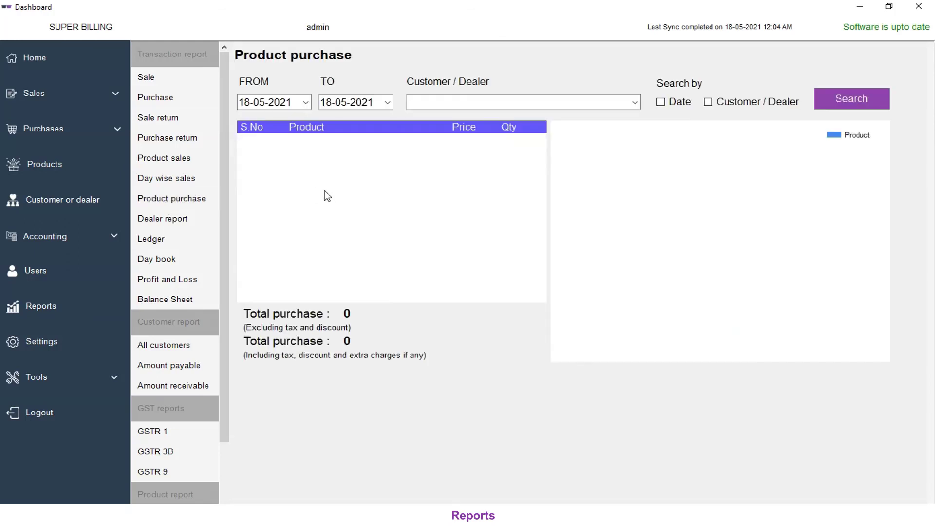
click(307, 110)
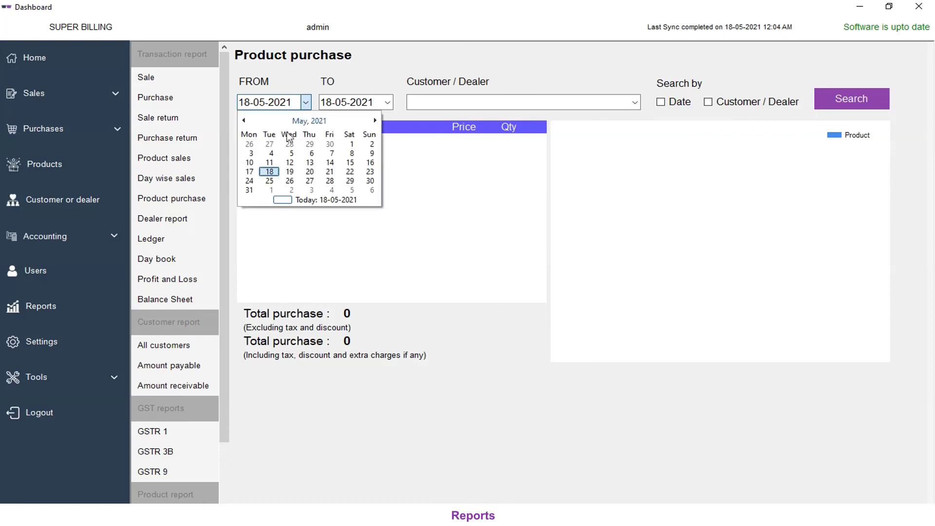
click(252, 174)
click(688, 104)
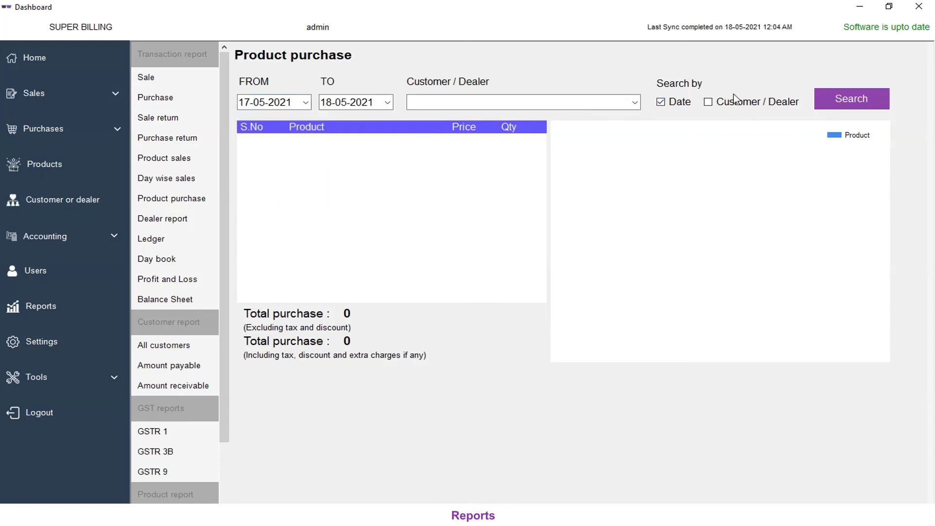
click(850, 98)
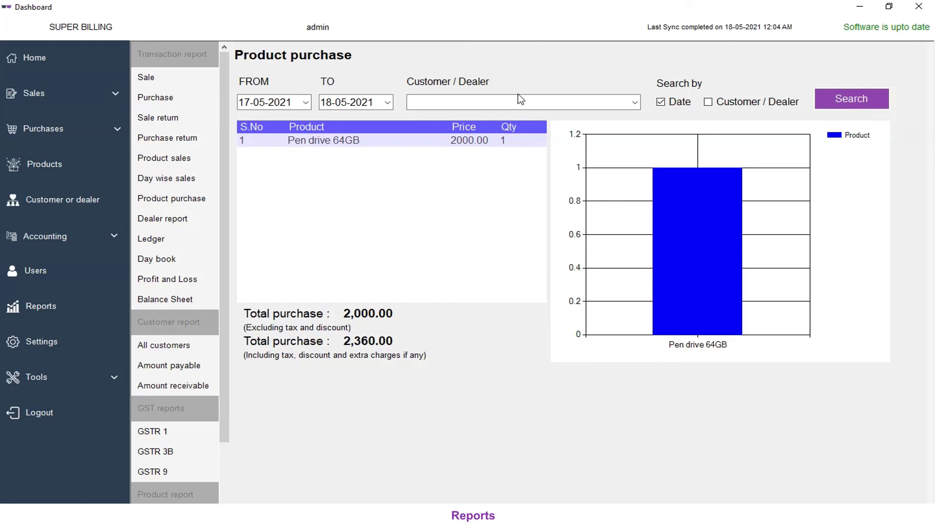
click(174, 224)
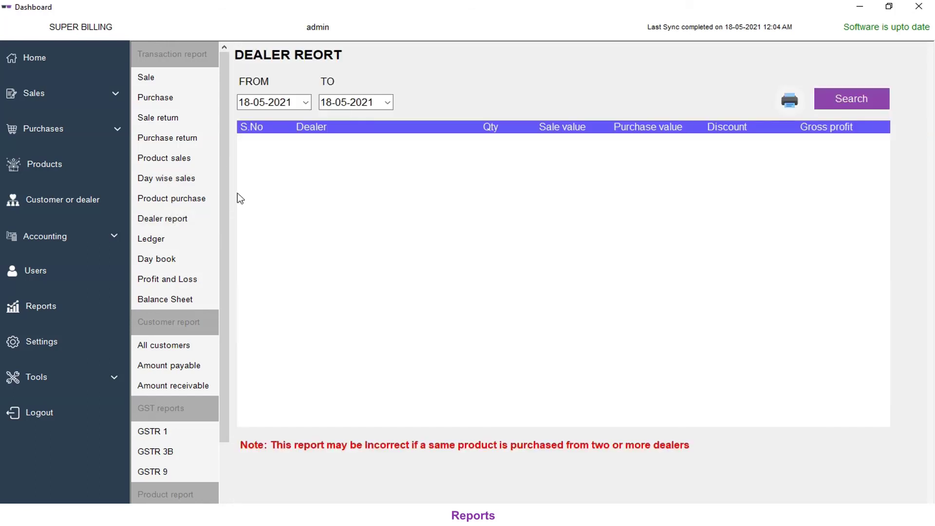
Step: Run the dealer report starting from 17-05-2021
click(306, 103)
click(249, 171)
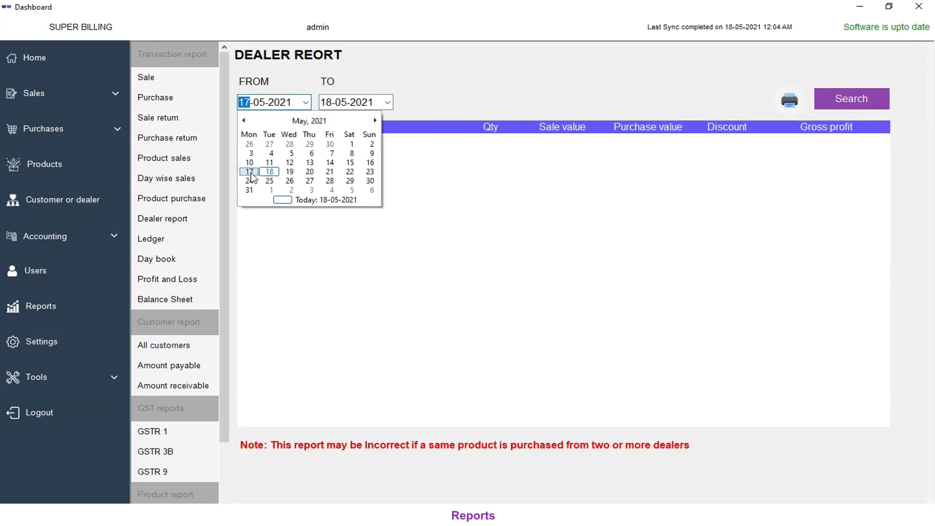
click(860, 108)
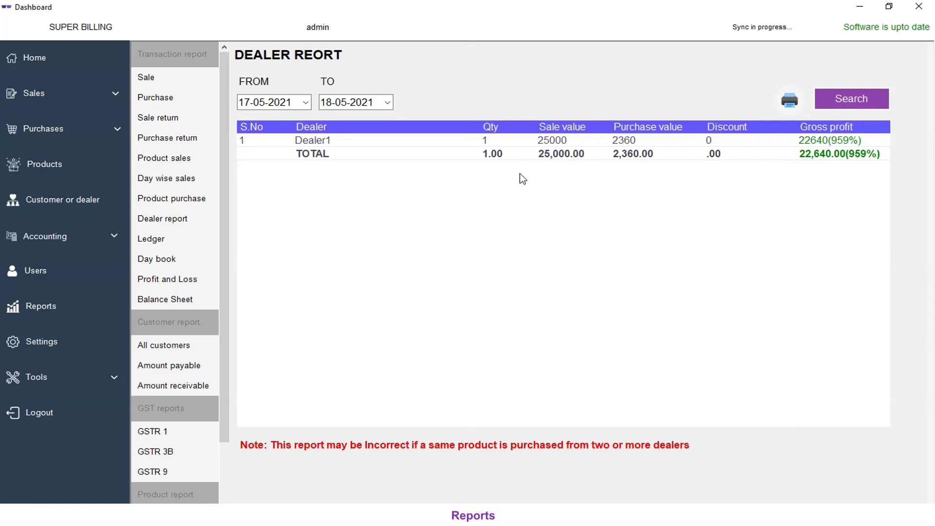
Step: Show the Sales account ledger from 15-05-2021
click(179, 236)
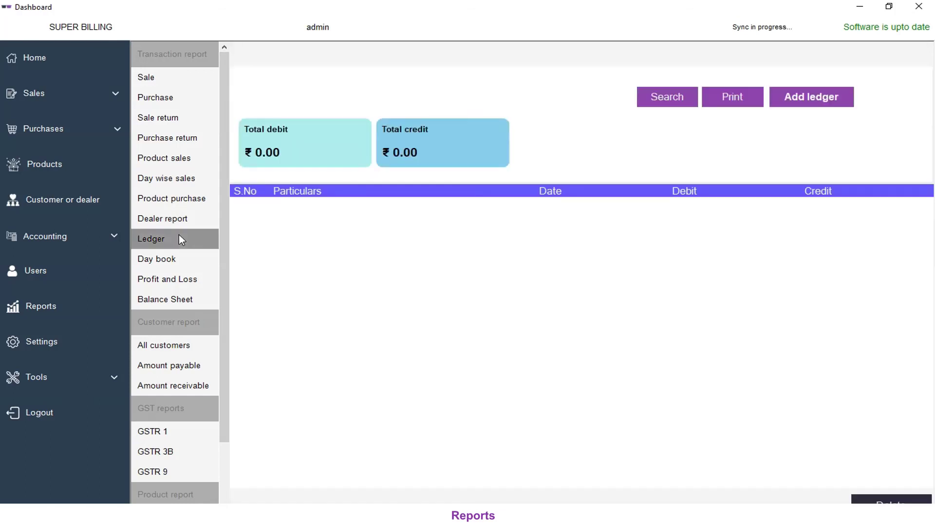
click(315, 99)
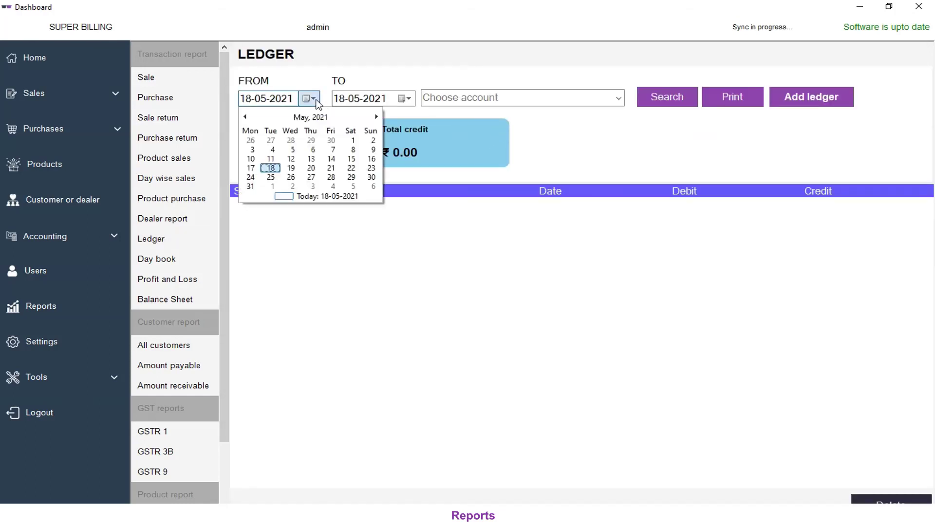
click(352, 159)
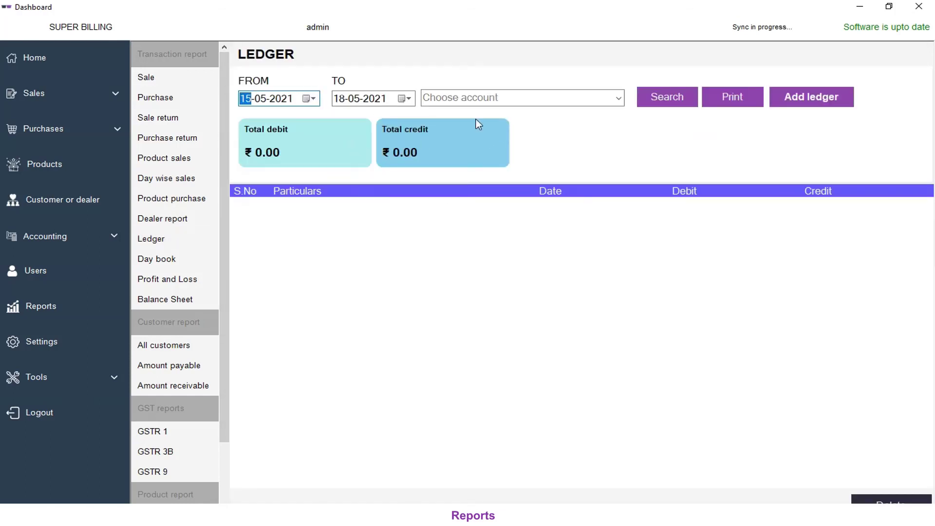
click(617, 98)
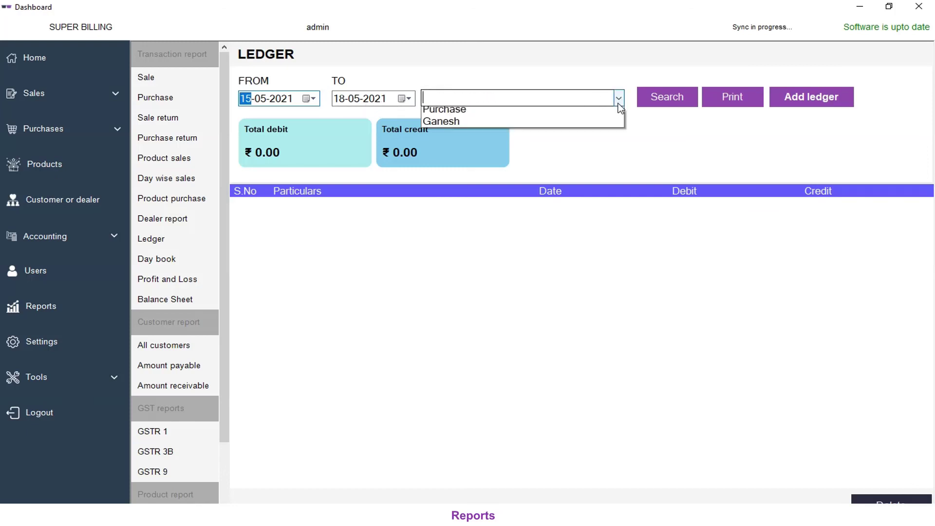
click(466, 131)
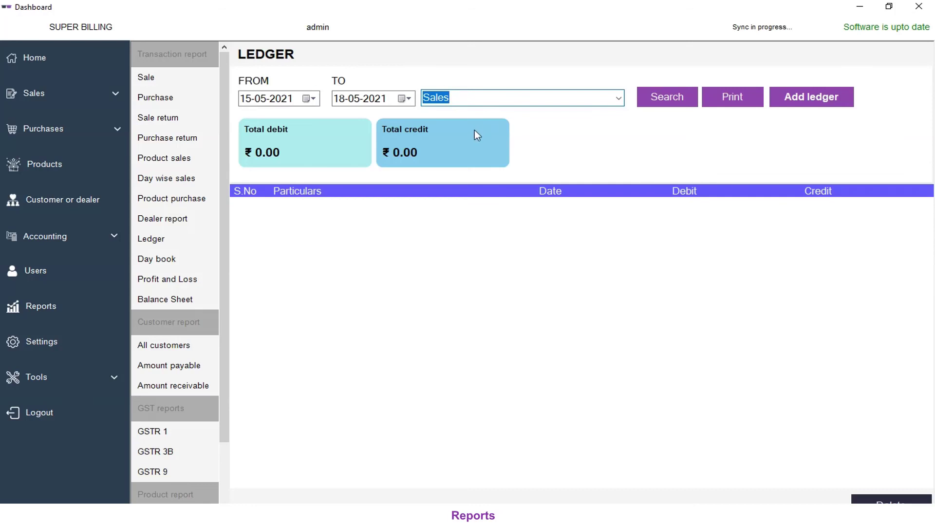
click(618, 99)
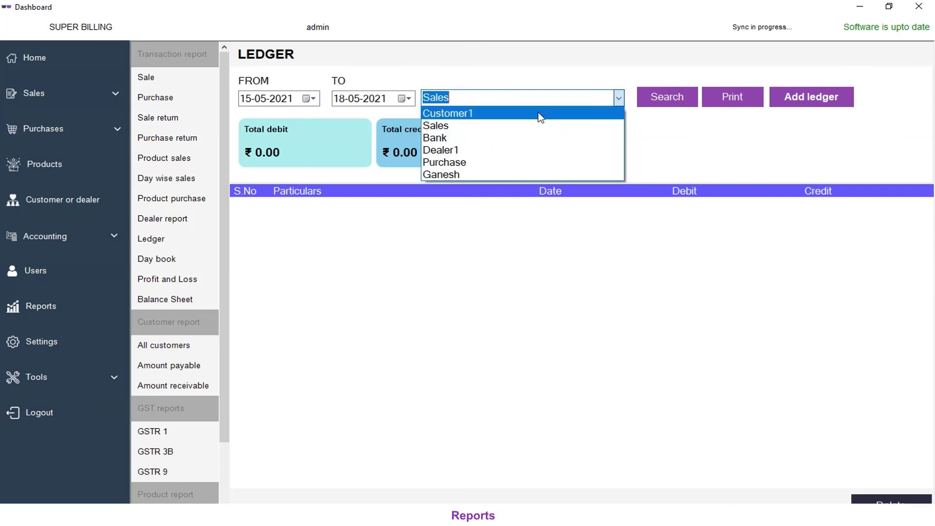
click(433, 127)
click(683, 109)
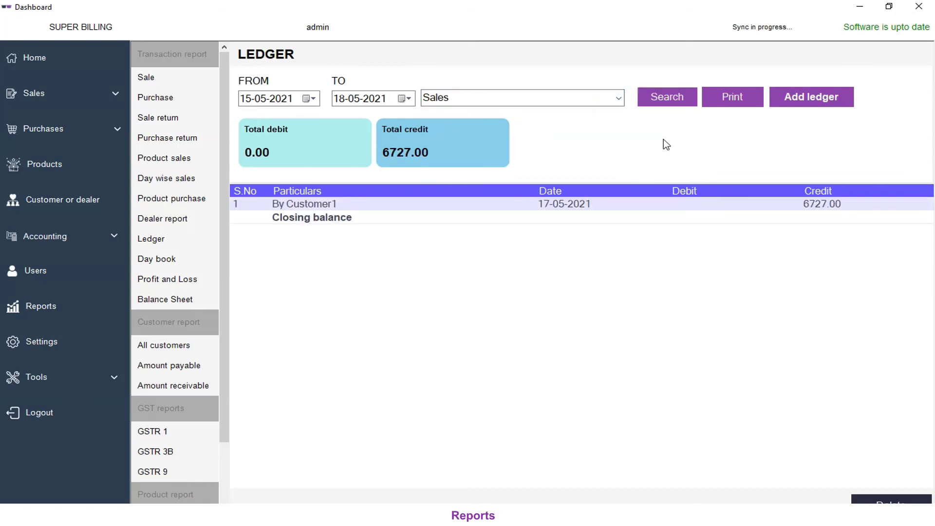
Step: Show the Bank and Customer1 ledgers, then open the Day book
click(619, 100)
click(525, 141)
click(683, 102)
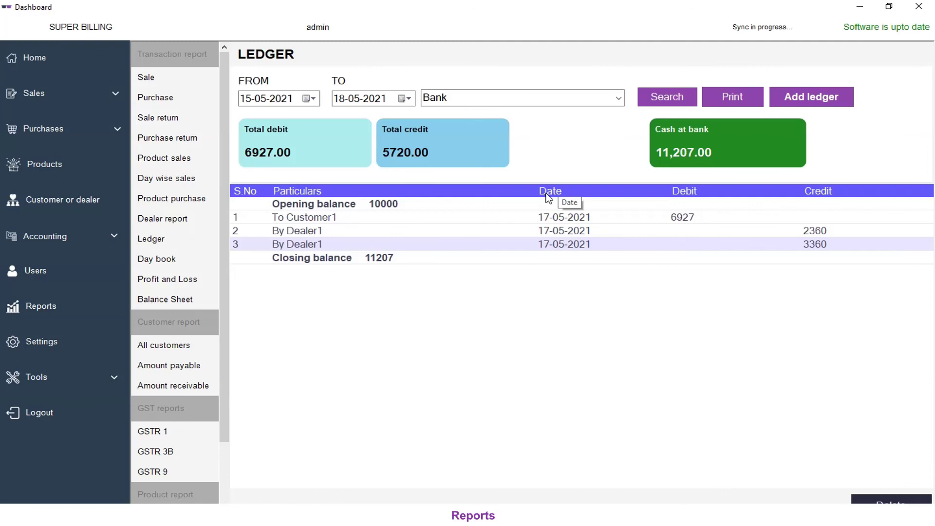
click(619, 100)
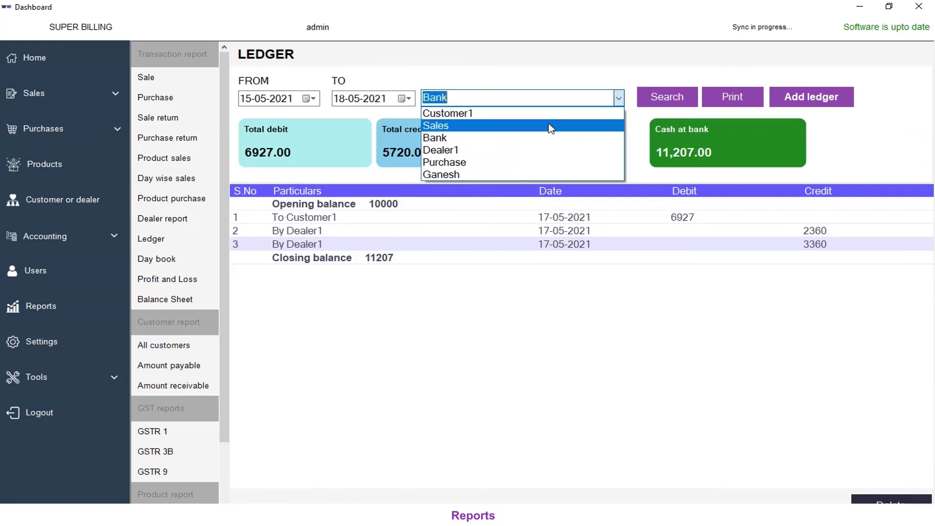
click(462, 114)
click(672, 103)
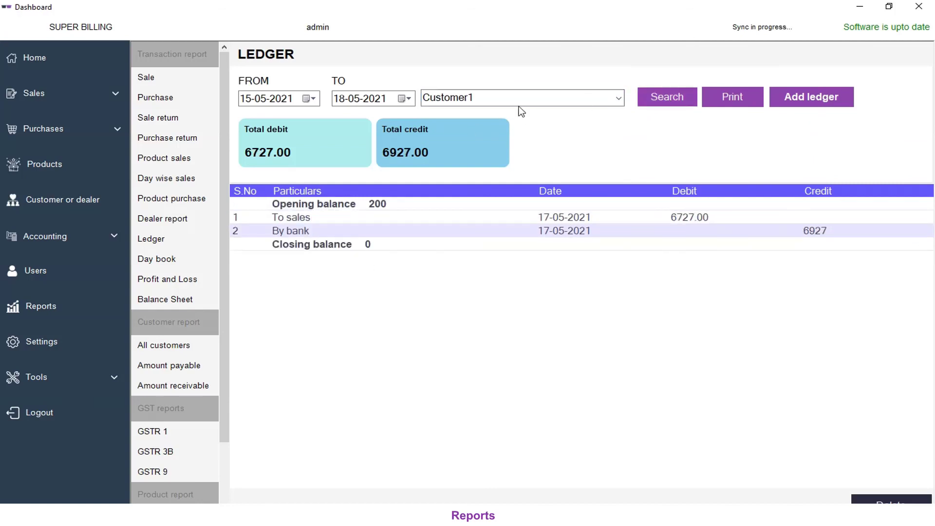
click(170, 257)
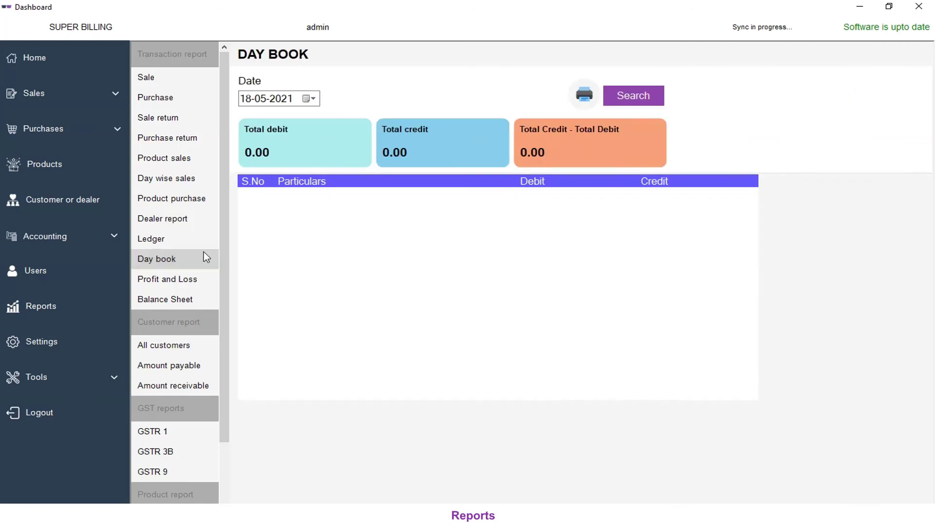
Step: Show the day book for 17-05-2021 (debit 8080.00, credit 6927.00), then open Profit and Loss
click(310, 99)
click(251, 168)
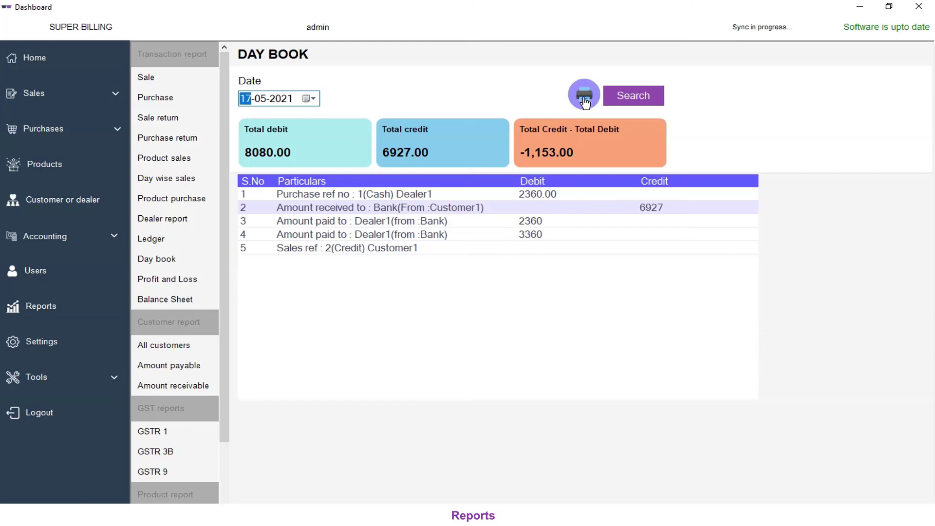
click(161, 280)
click(311, 92)
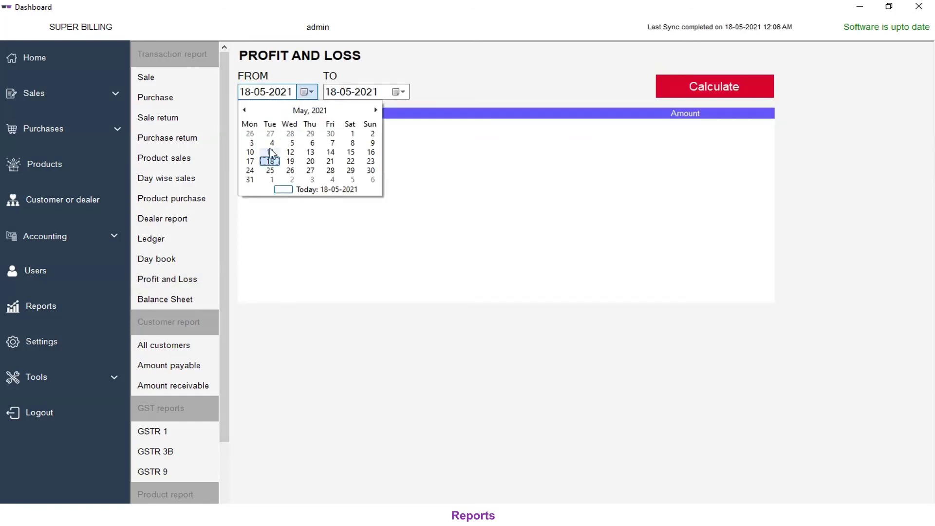
Step: Calculate profit and loss from 01-05-2021, then go to the Balance Sheet
click(352, 135)
click(721, 86)
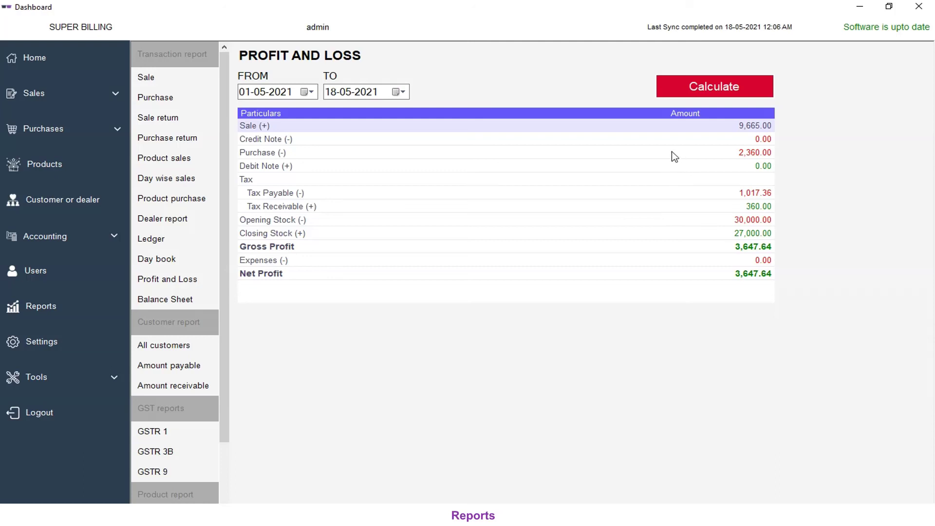
click(199, 299)
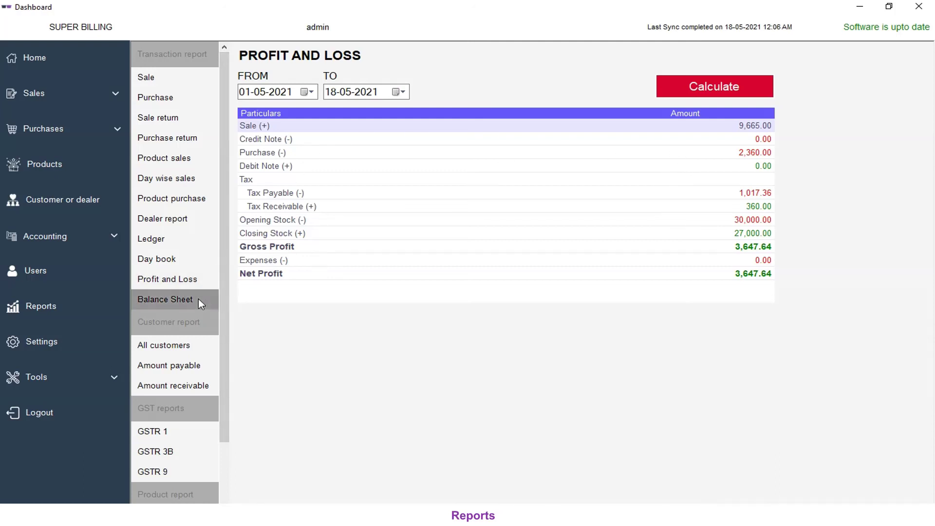
Step: Calculate the balance sheet from 01-05-2021 and list dealers only with outstanding balances
click(310, 92)
click(350, 135)
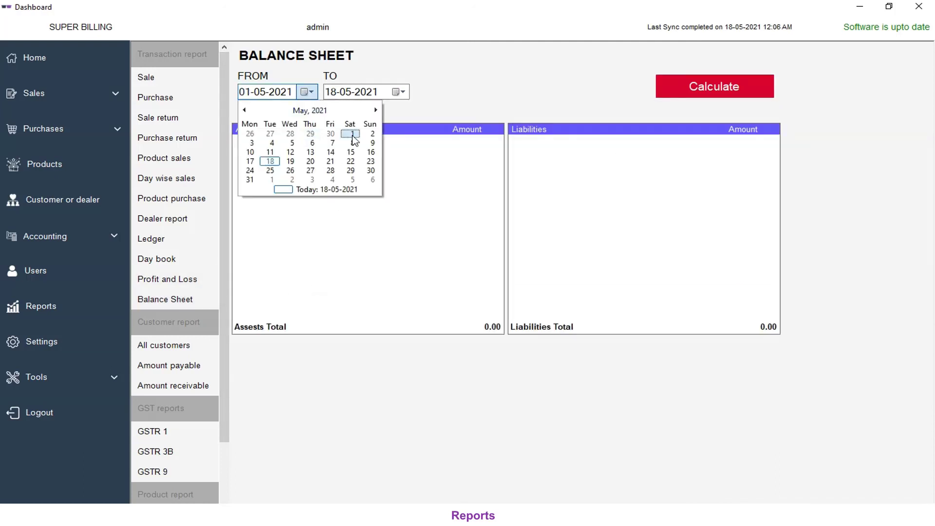
click(710, 91)
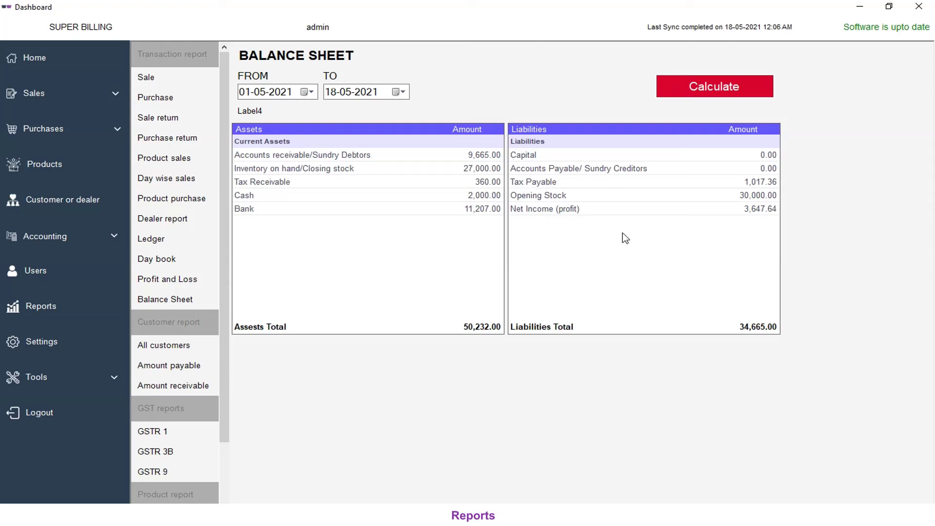
click(171, 345)
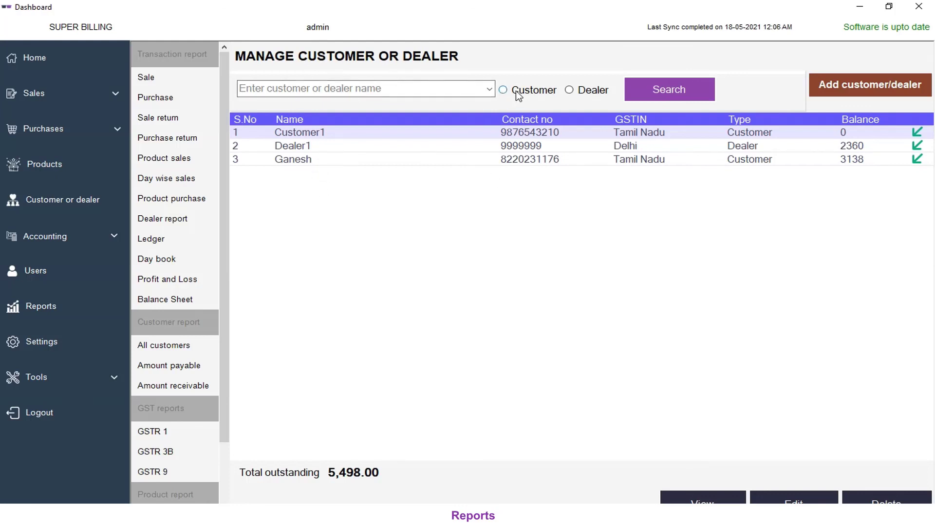
click(569, 92)
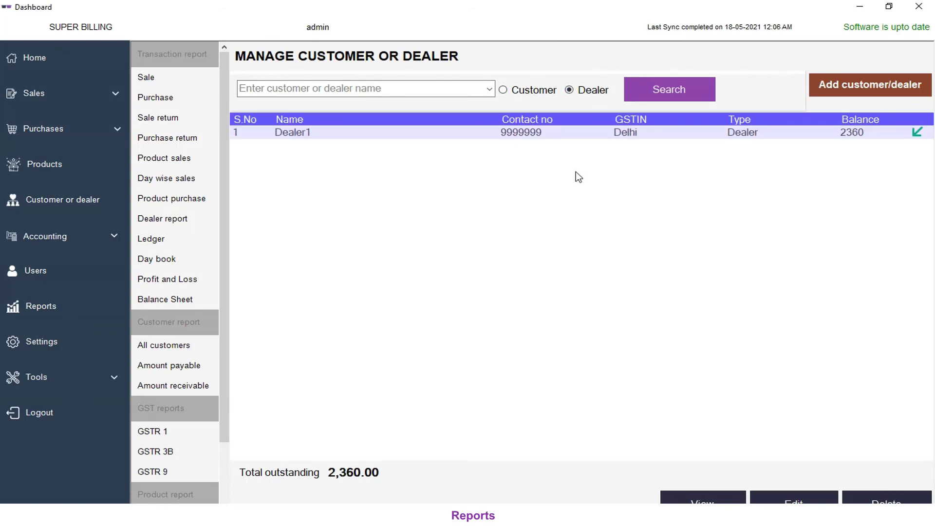
Step: Show customer-only balances, then all customers, then the amount payable and receivable reports
click(527, 92)
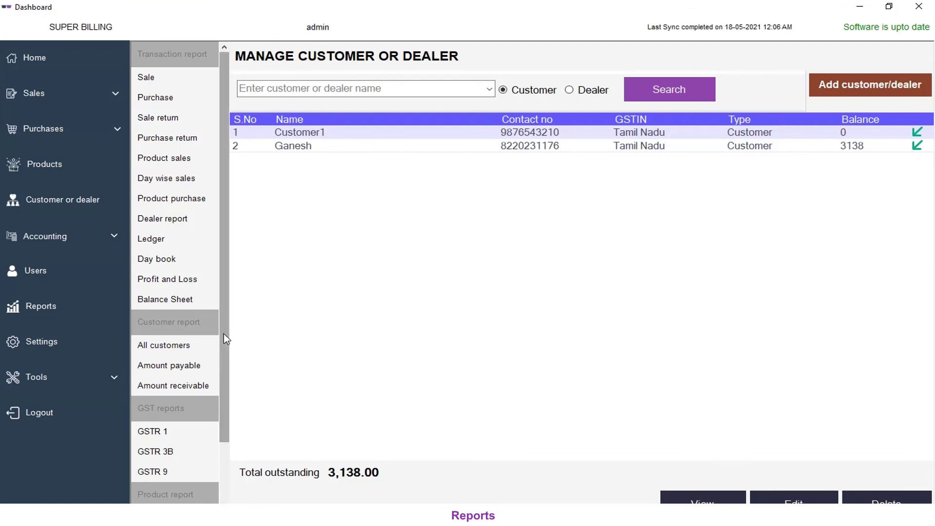
click(171, 347)
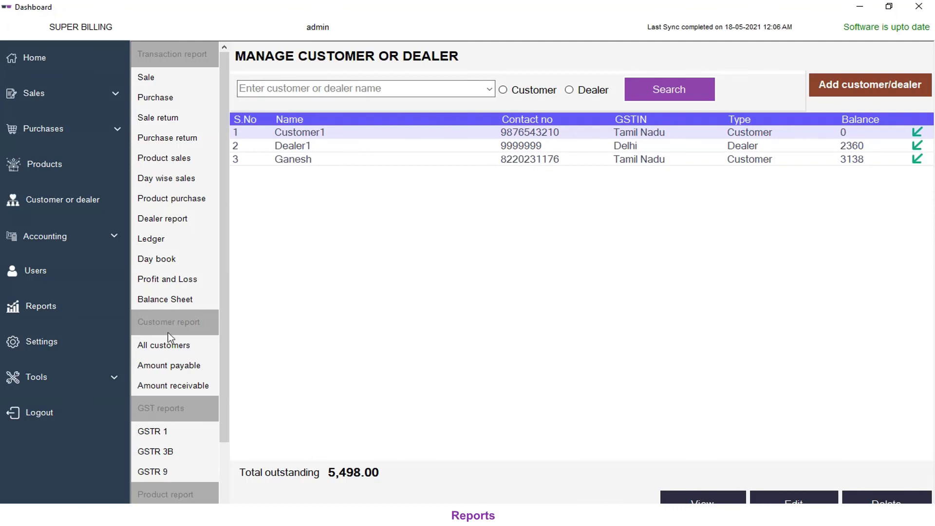
click(189, 365)
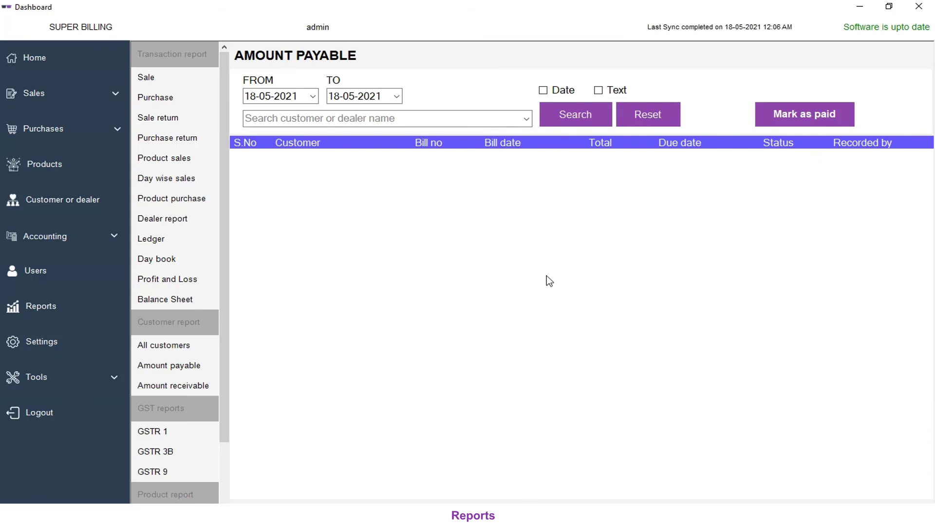
click(196, 384)
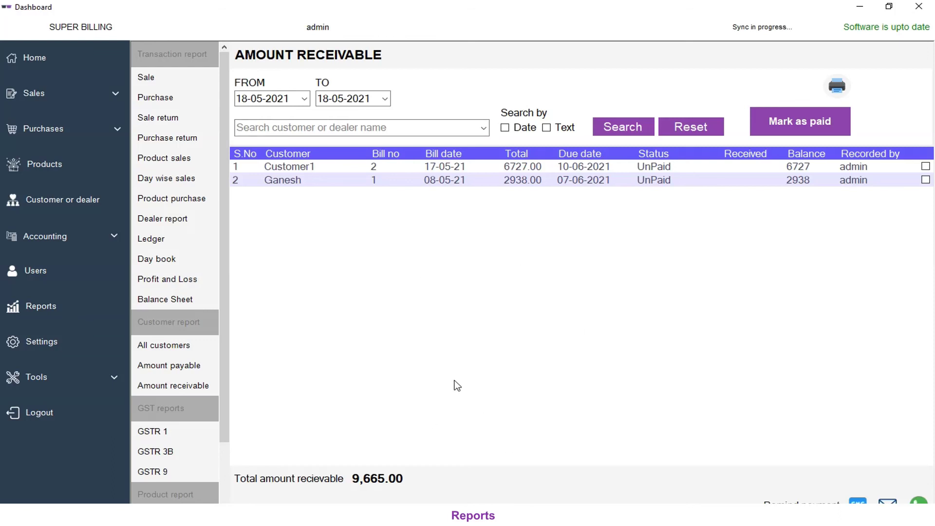
Step: Generate the GSTR 1 summary starting 16-05-2021
click(169, 433)
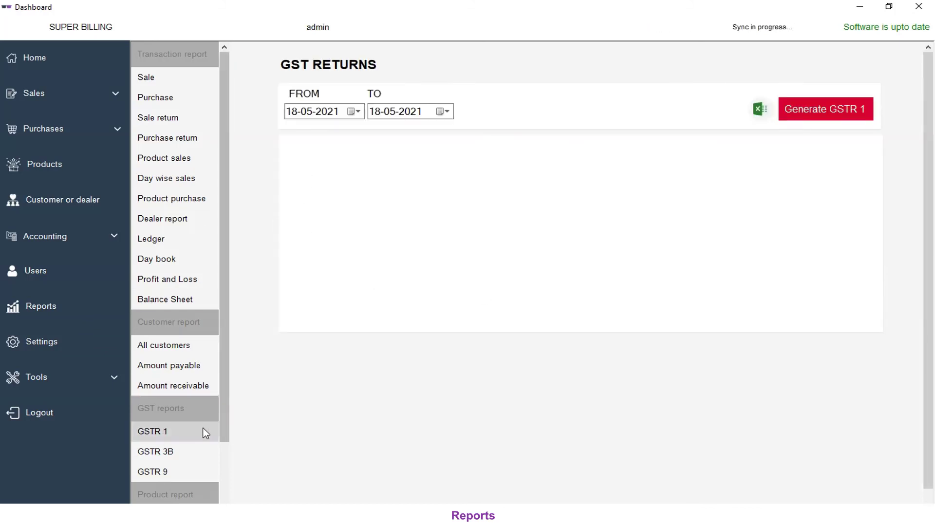
click(354, 113)
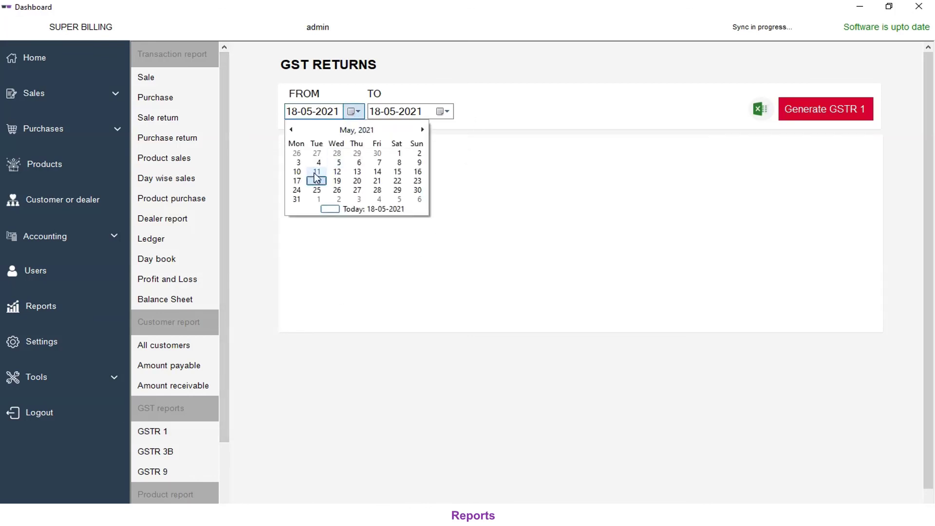
click(418, 172)
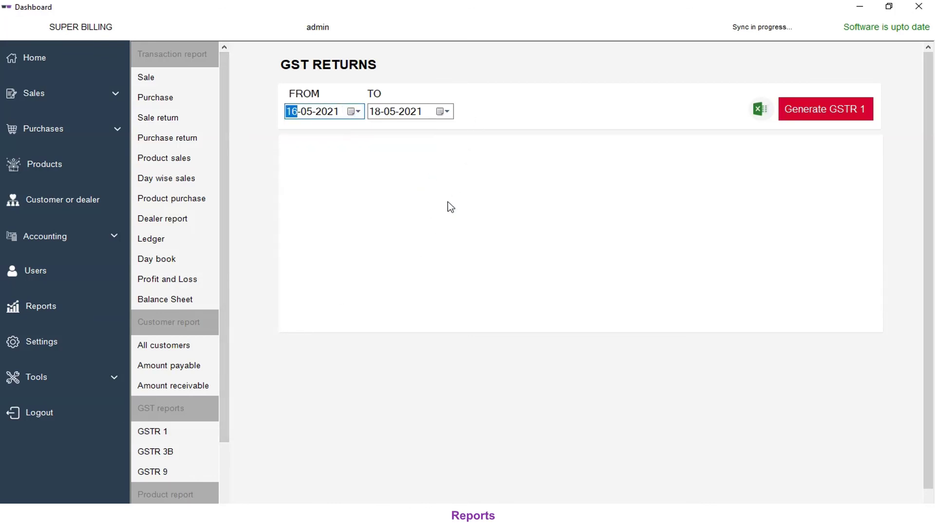
click(831, 117)
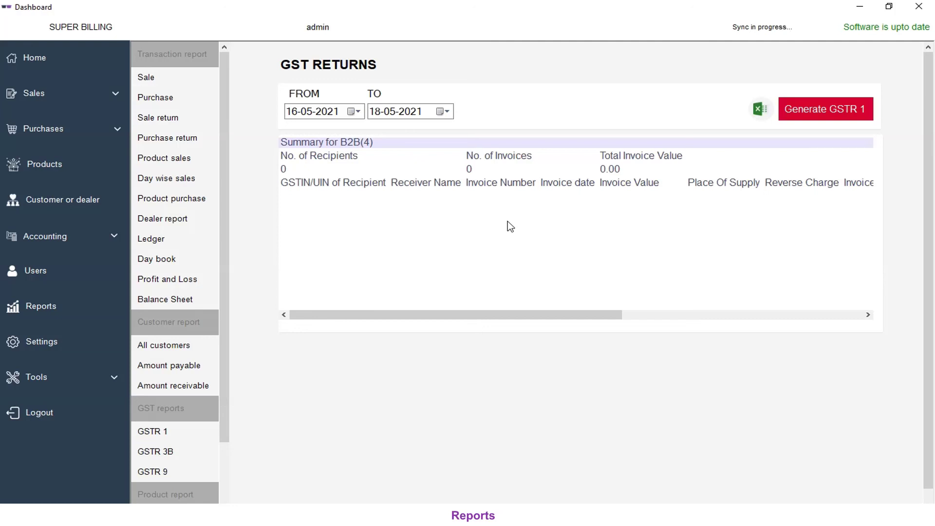
Step: View the GSTR 3B and GSTR 9 return forms
click(181, 451)
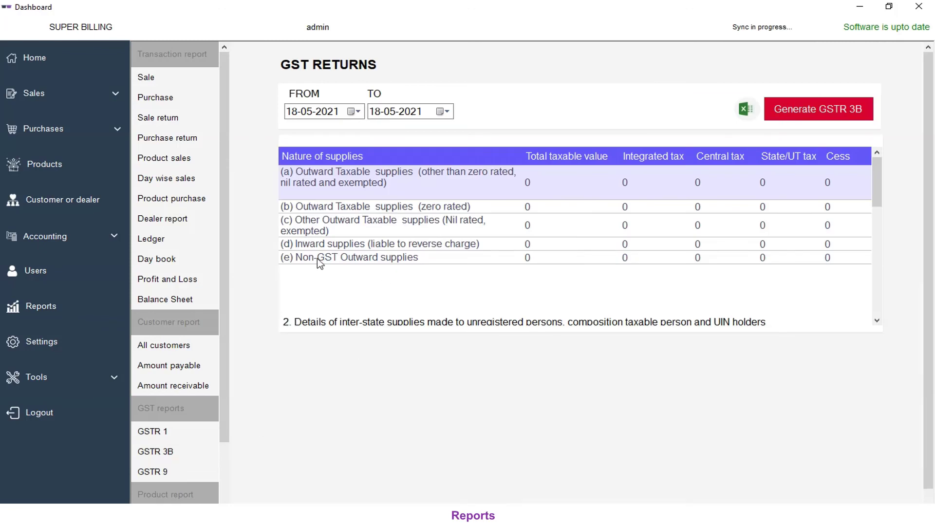
click(184, 471)
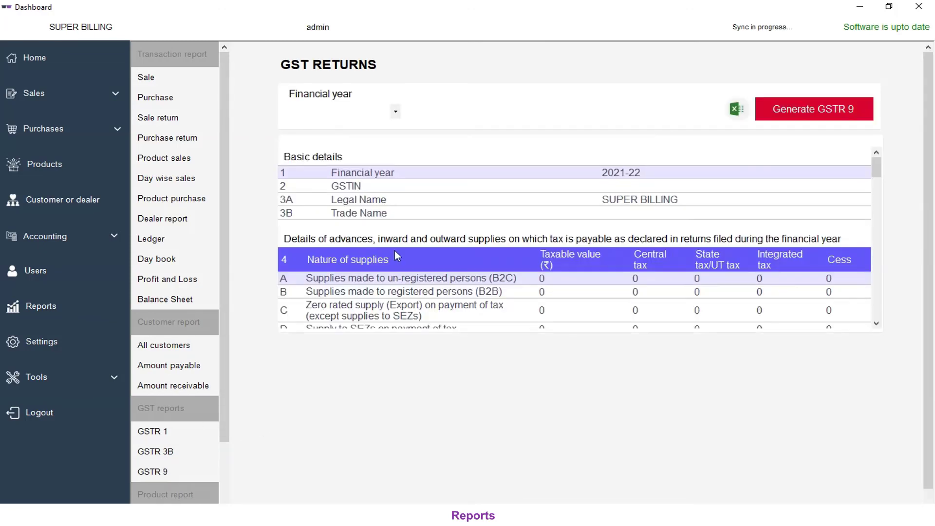
drag(229, 411, 229, 479)
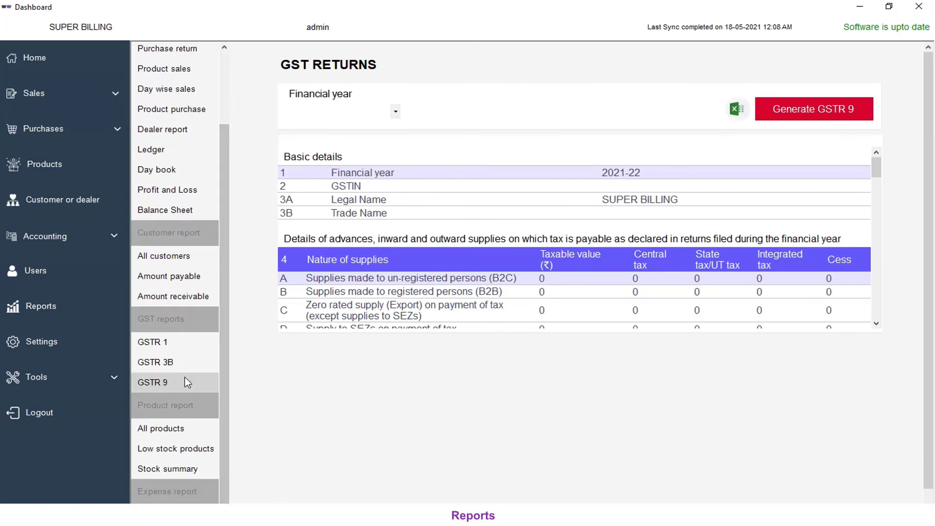
Step: View all products and low-stock products, then generate the stock summary totalling 35493
click(167, 428)
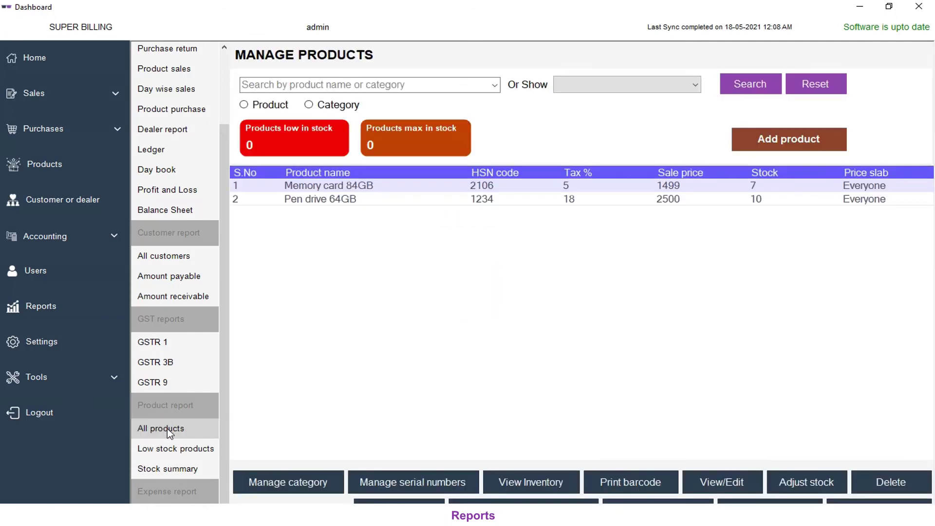
click(185, 446)
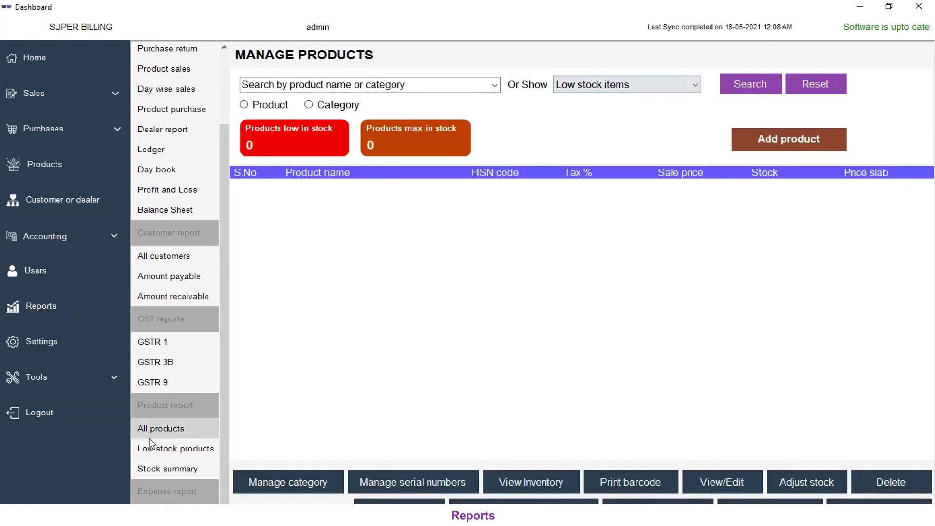
click(181, 467)
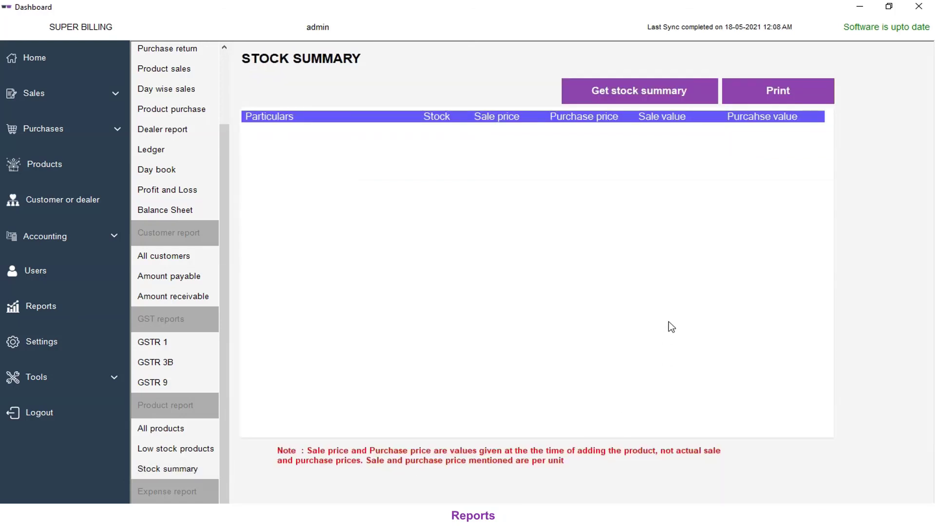
click(604, 95)
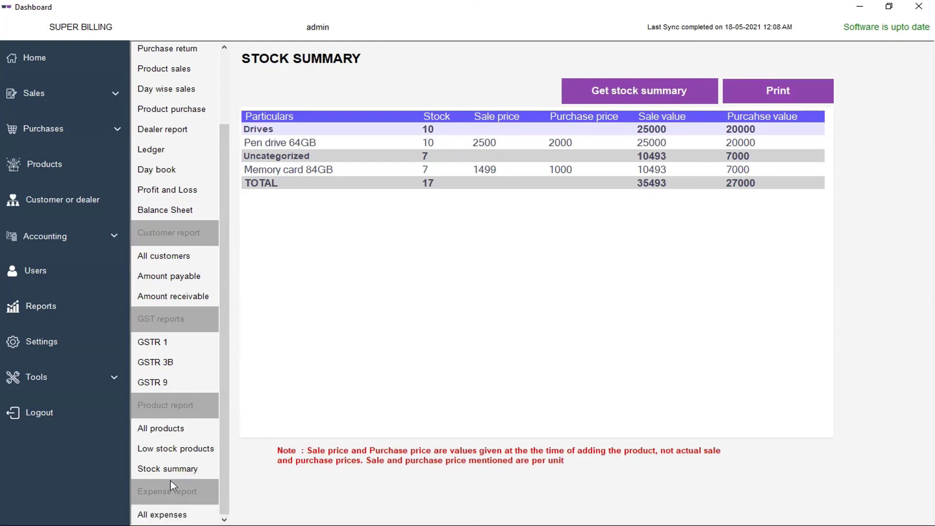
Step: Check the expenses list, then return to the home dashboard
click(162, 516)
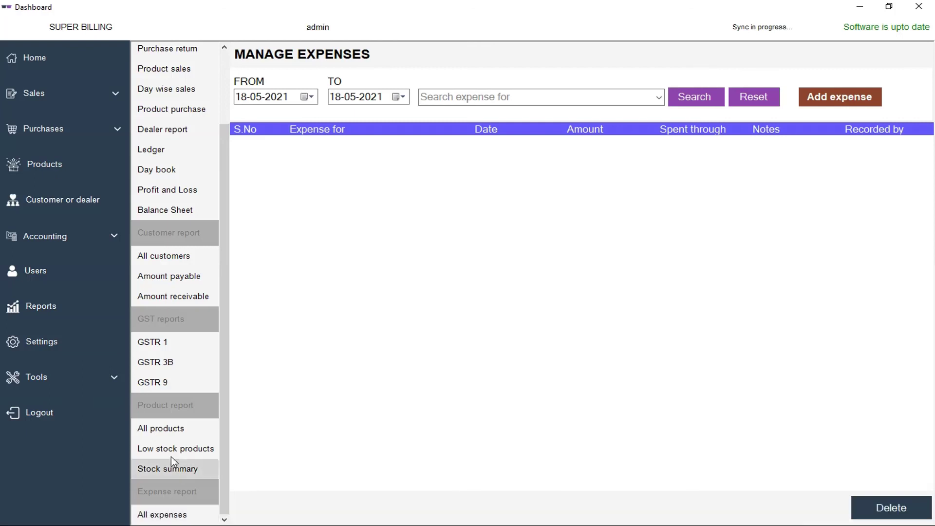
scroll(212, 419, up, 3)
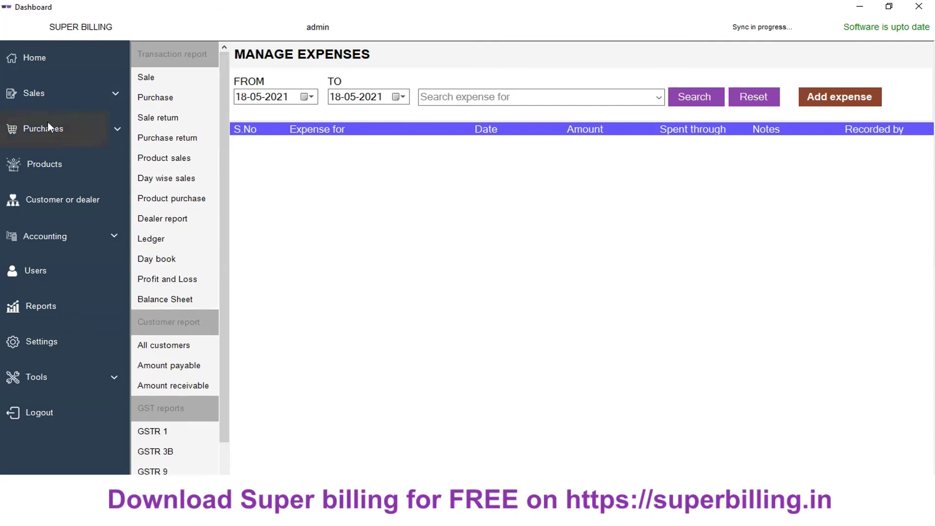
click(54, 60)
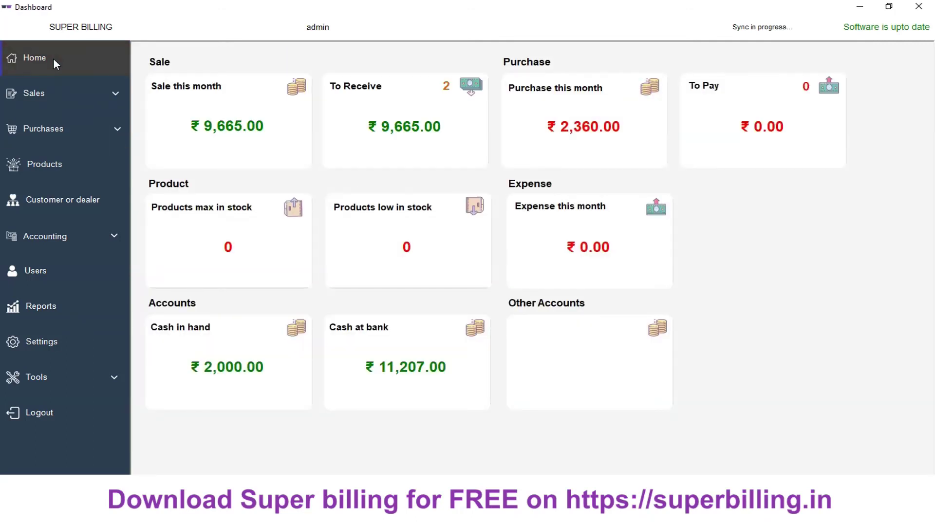